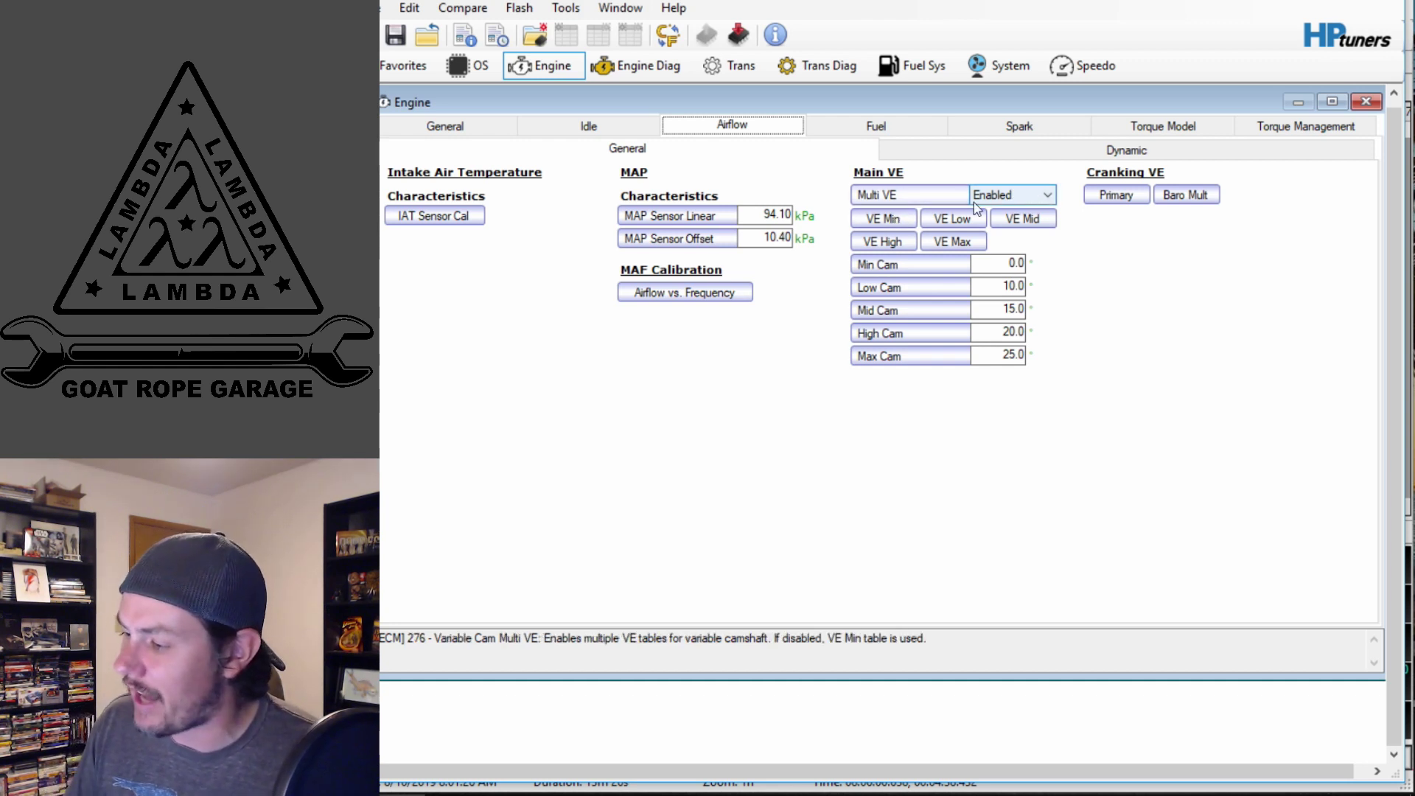
Review the VE Min and VE Max tables in the Main VE airflow settings, closing each one after viewing it.
left_click(879, 224)
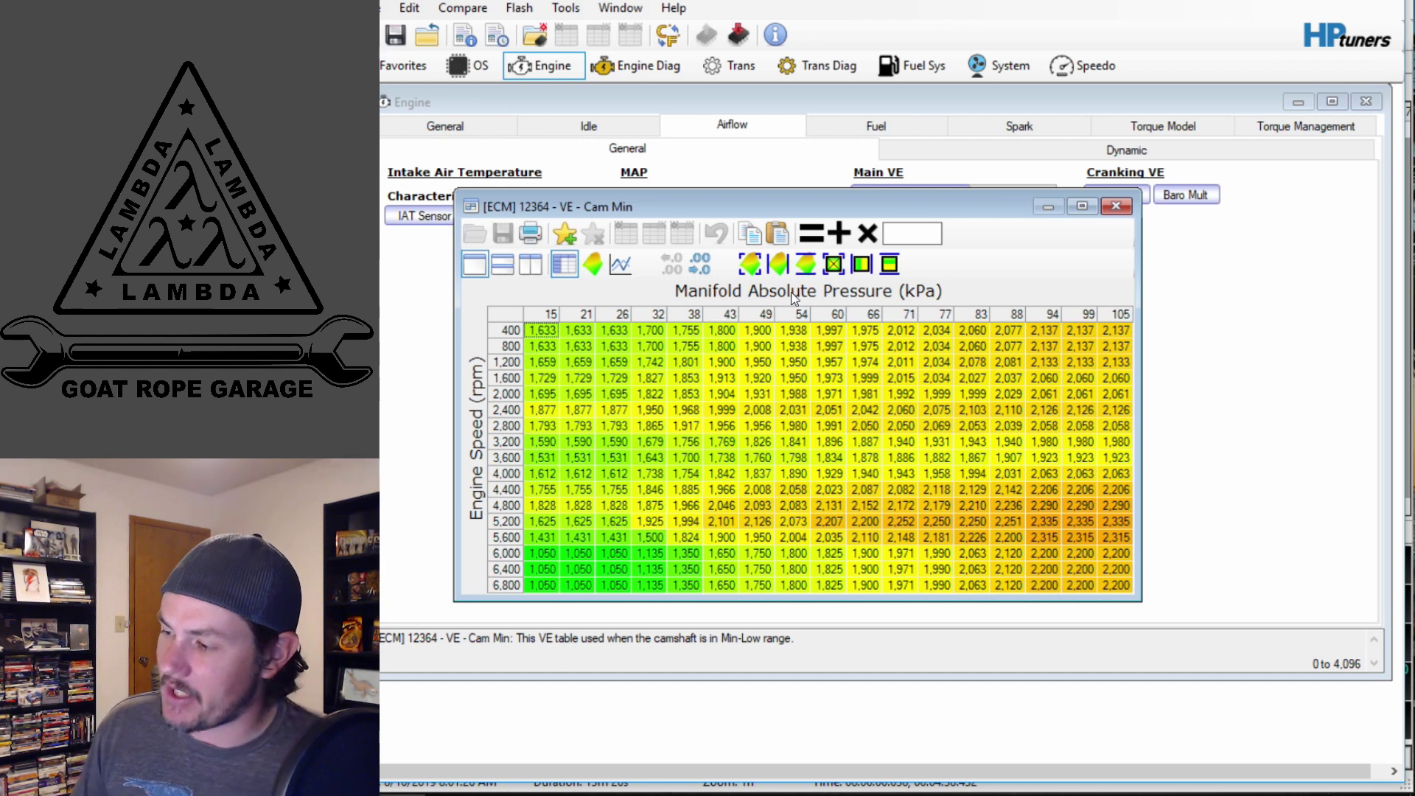
left_click(1116, 206)
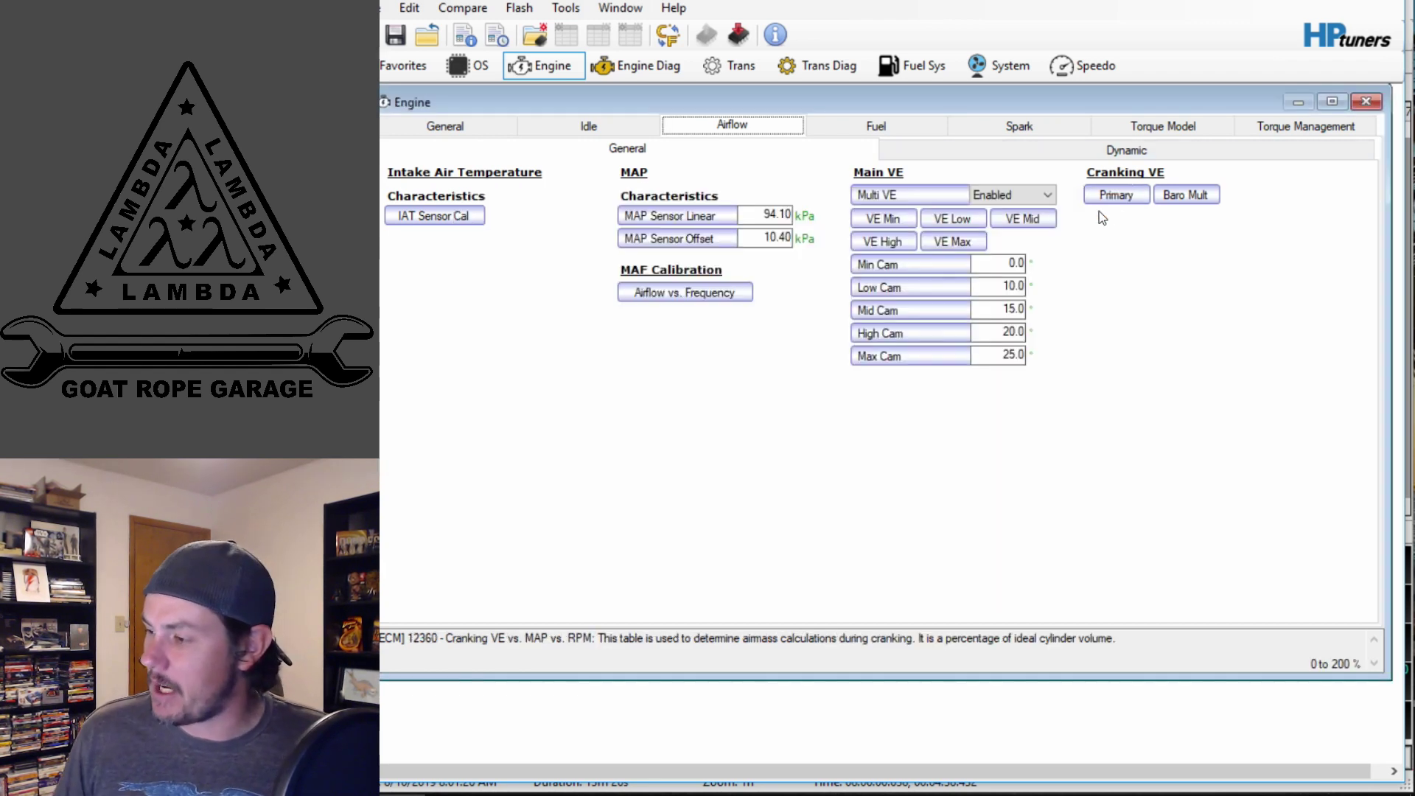
left_click(953, 243)
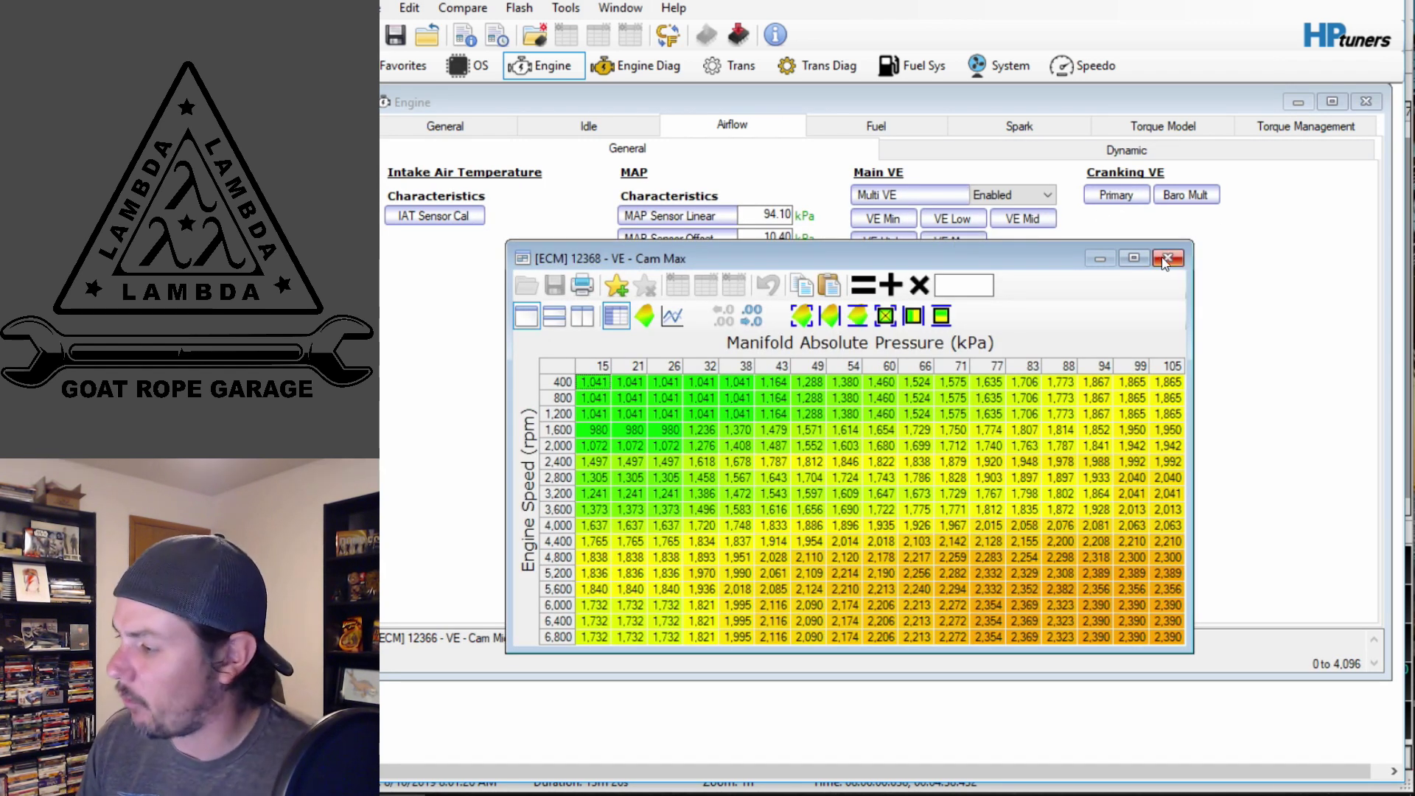
left_click(1180, 247)
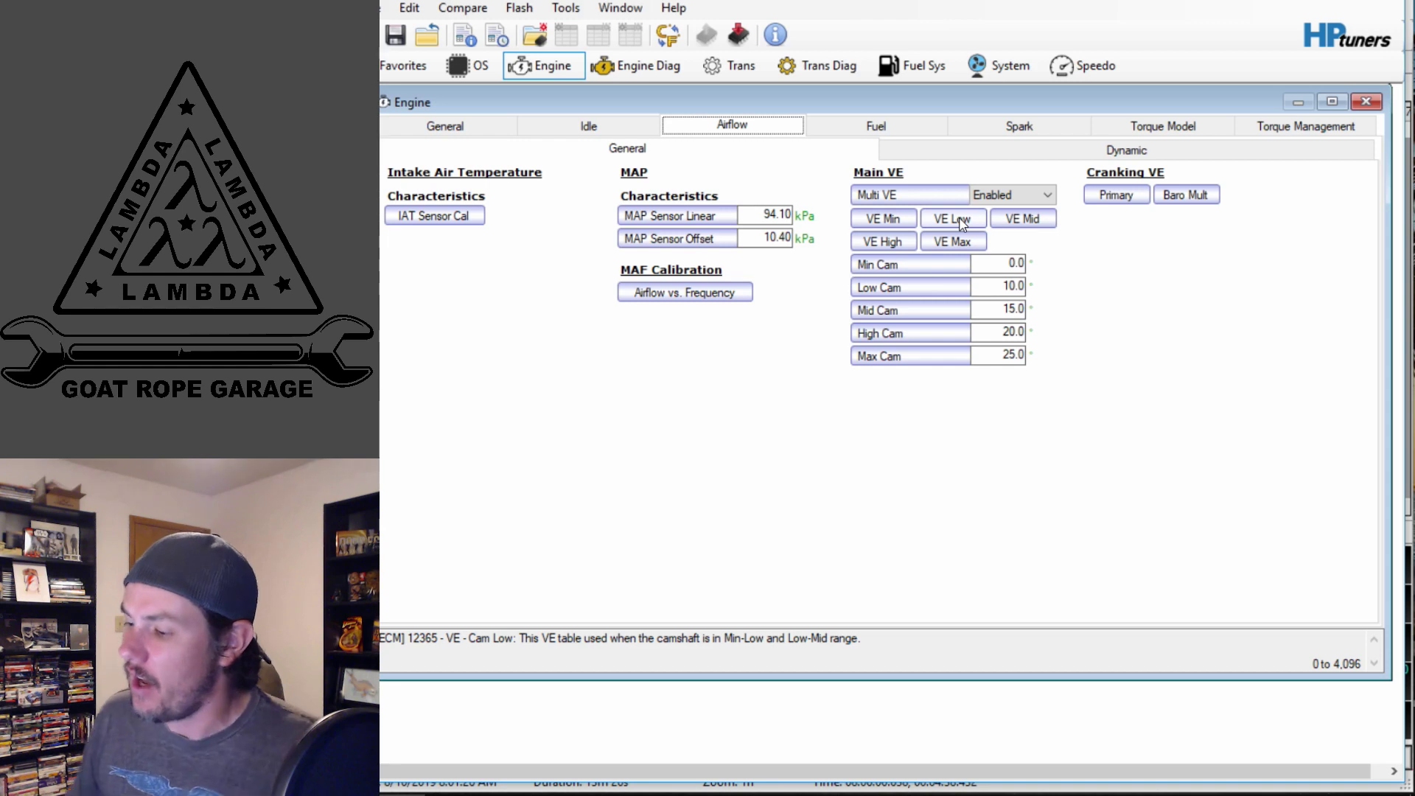
Switch to the VCM Scanner and add a new table in the Graph Display Layout Editor.
key("alt+Tab")
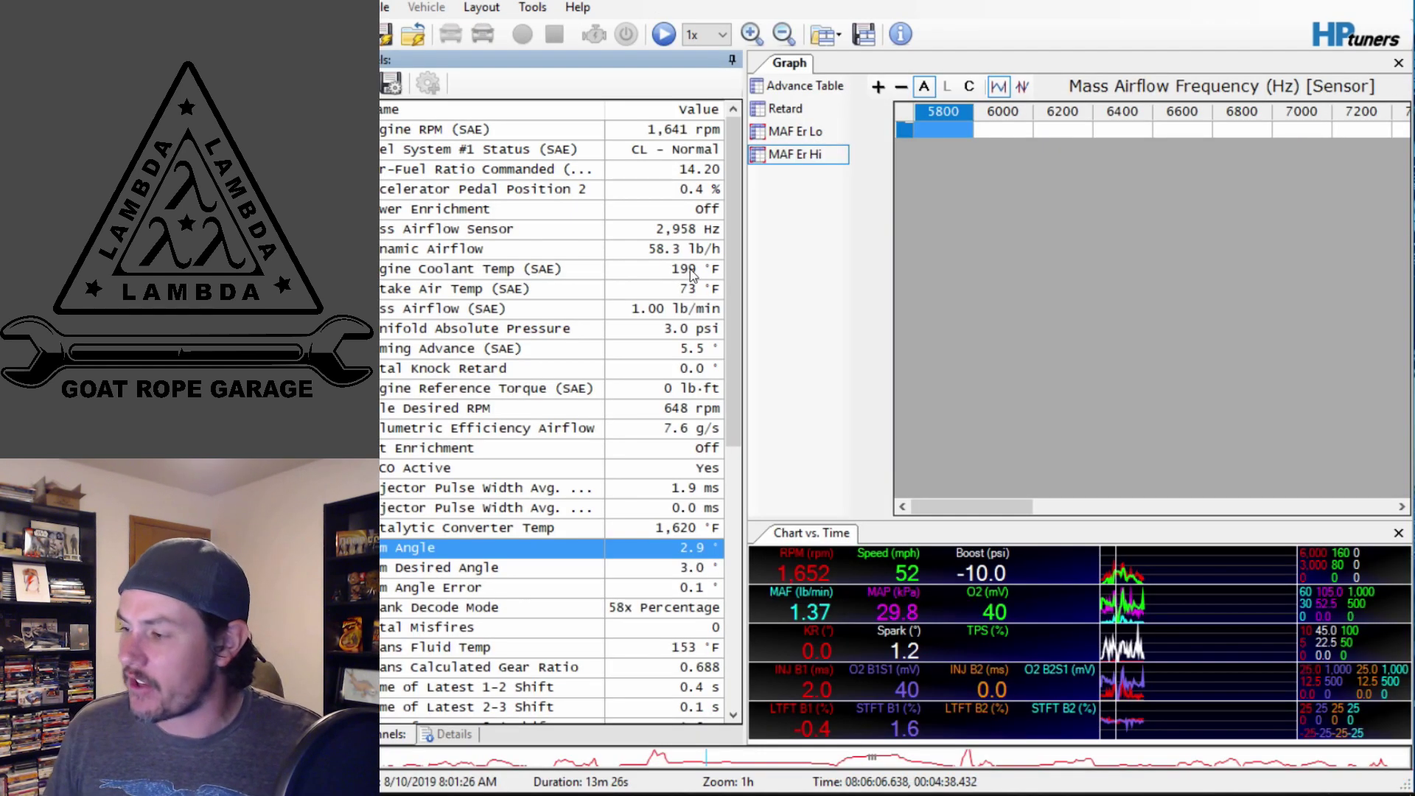
right_click(762, 199)
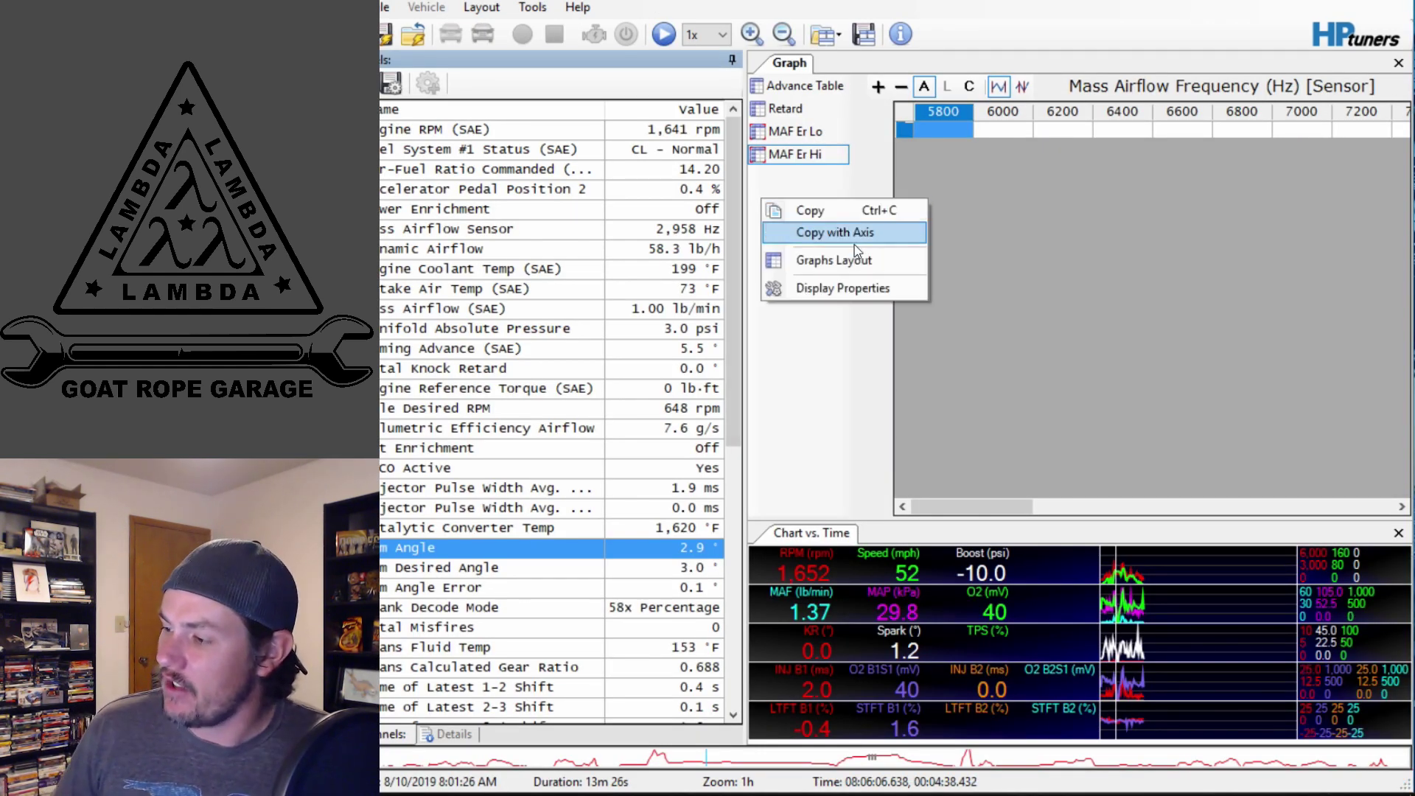
left_click(865, 262)
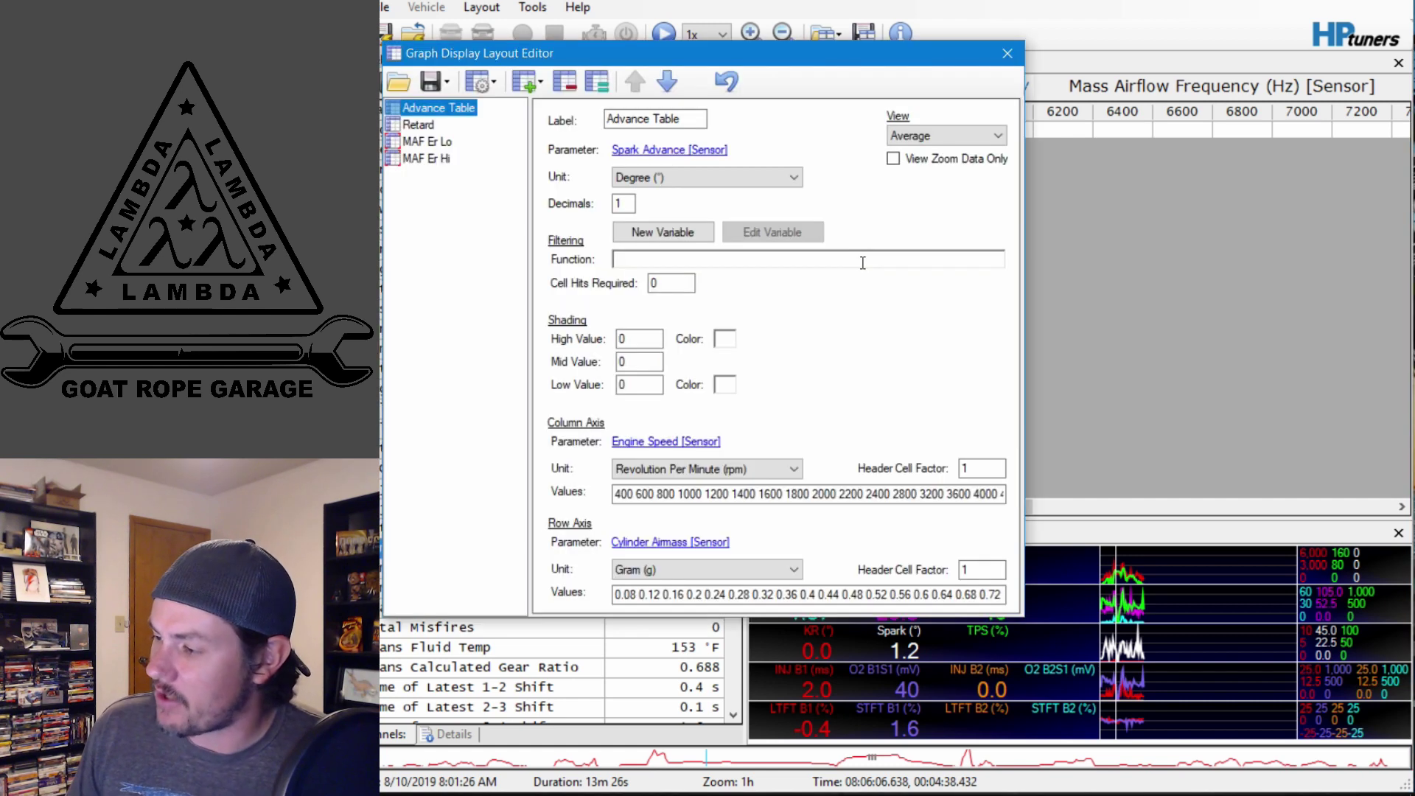
left_click(527, 86)
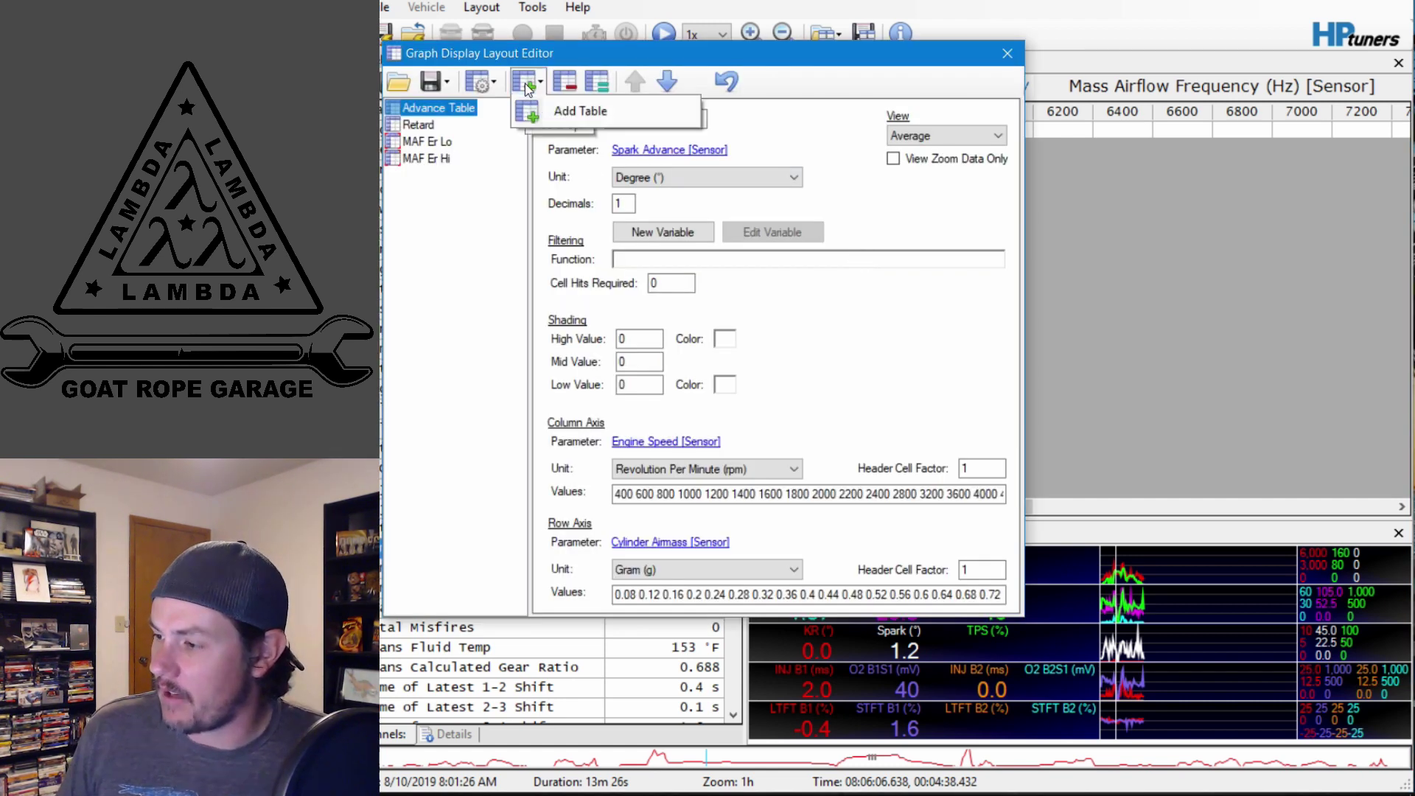
left_click(491, 112)
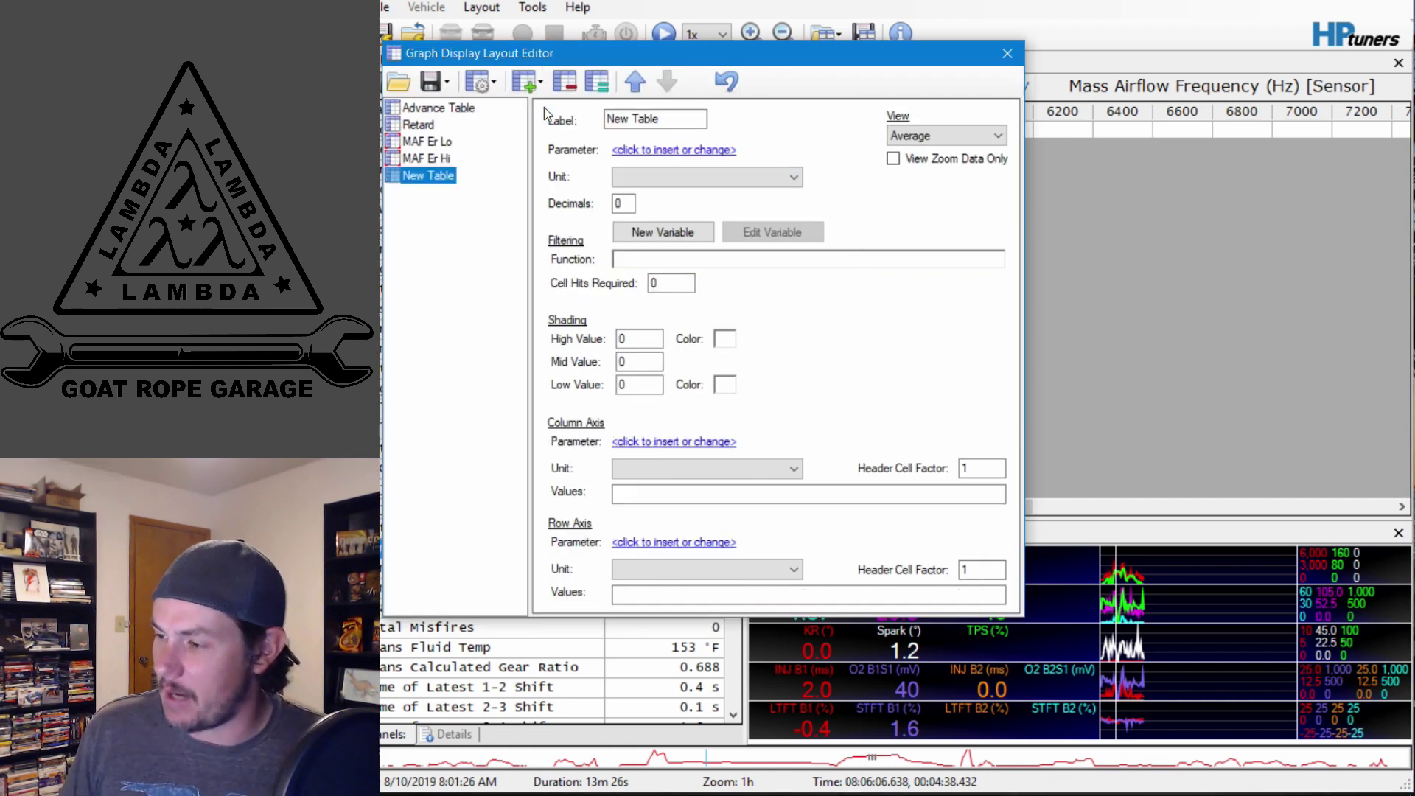
Assign the AFR Error math from the Lambda & AFR group as the new table's parameter.
left_click(659, 150)
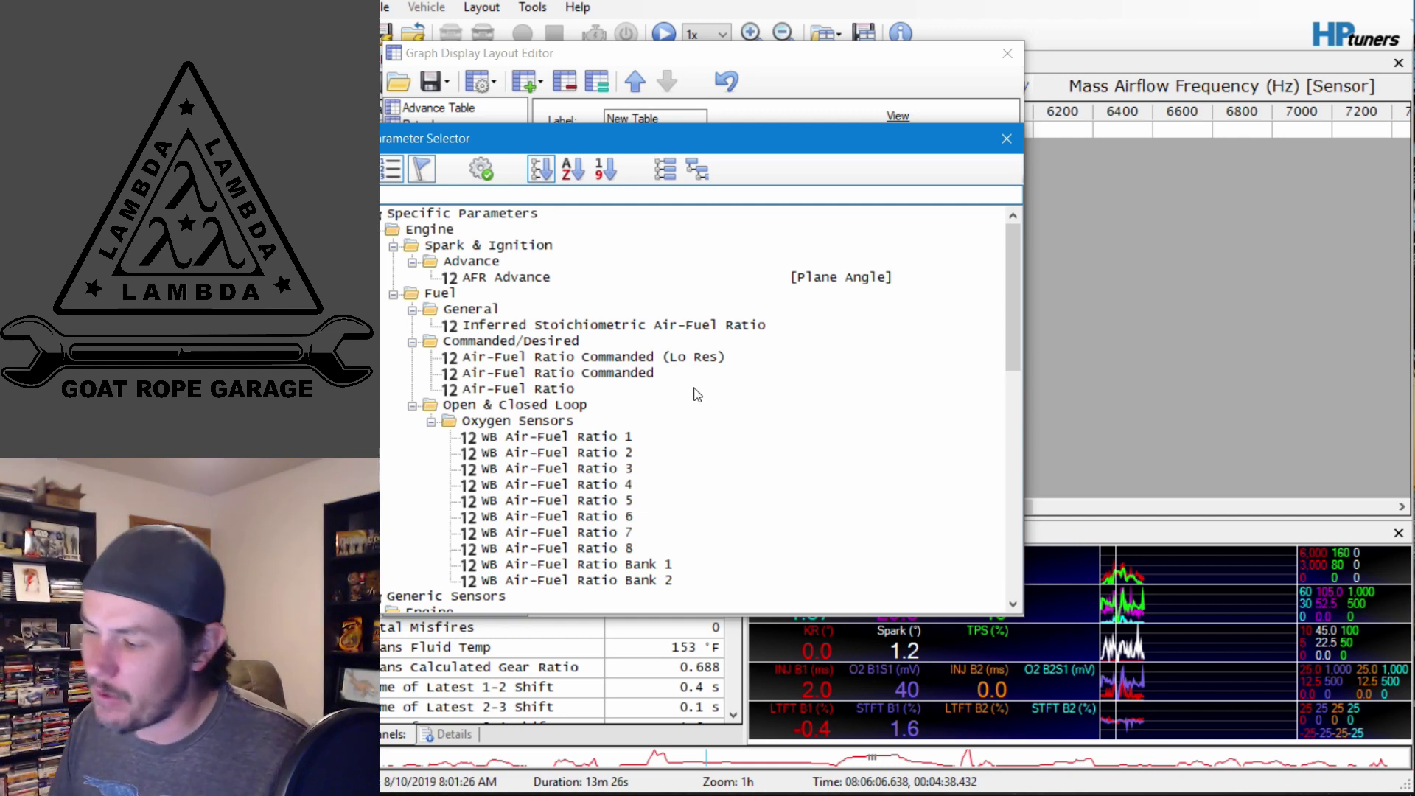
scroll(697, 394, "down", 12)
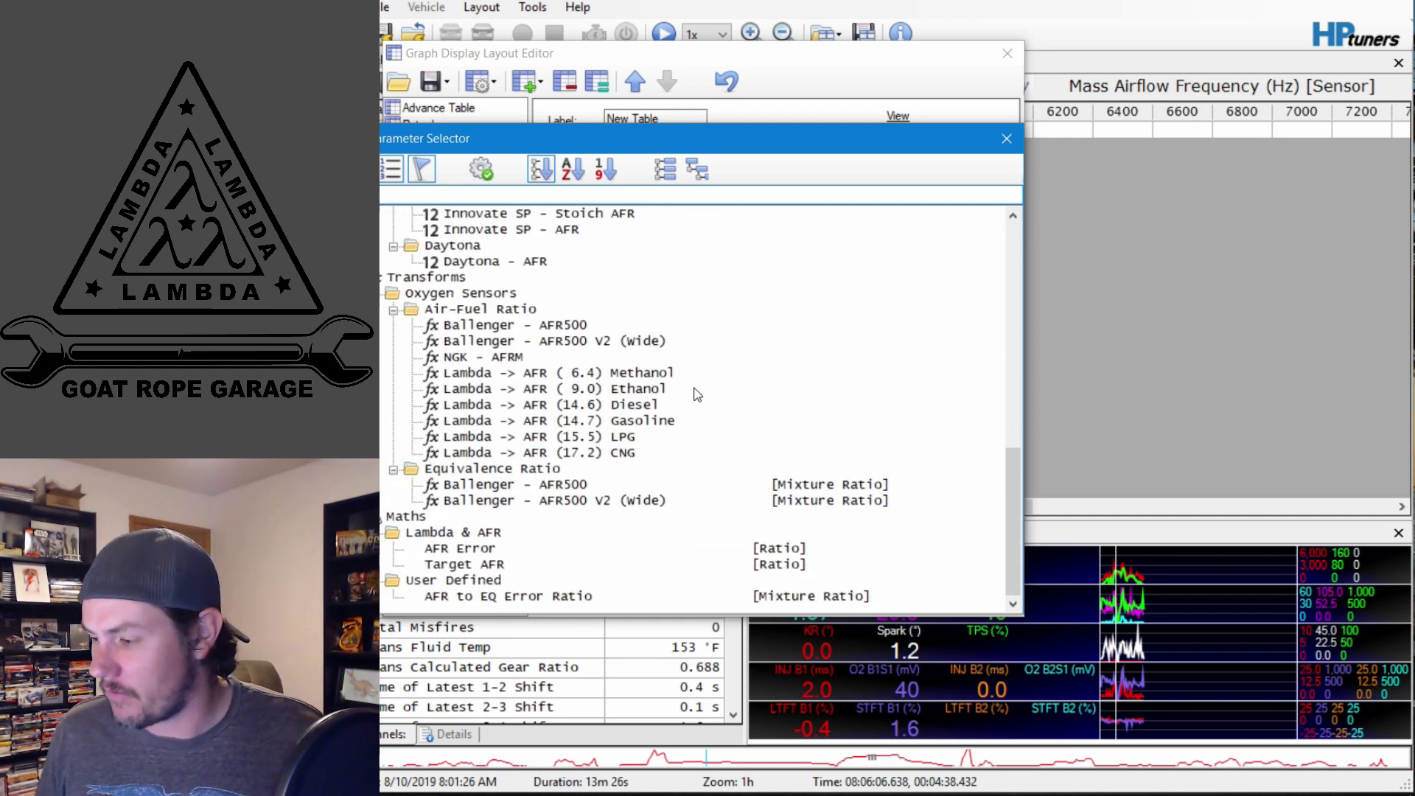
double_click(451, 552)
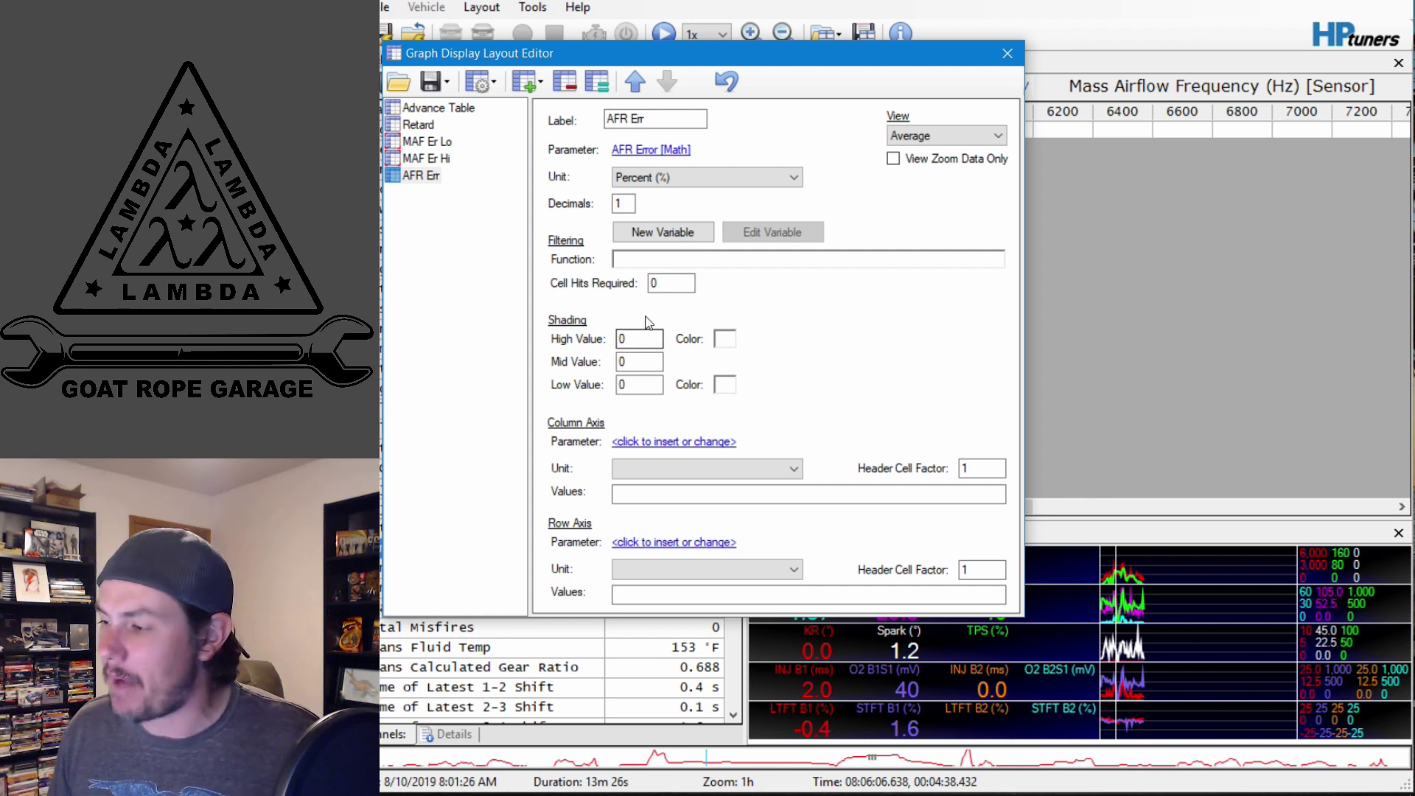
Set the AFR Err table's decimals to 2 and its required cell hits to 10.
left_click(623, 206)
left_click_drag(626, 212, 584, 205)
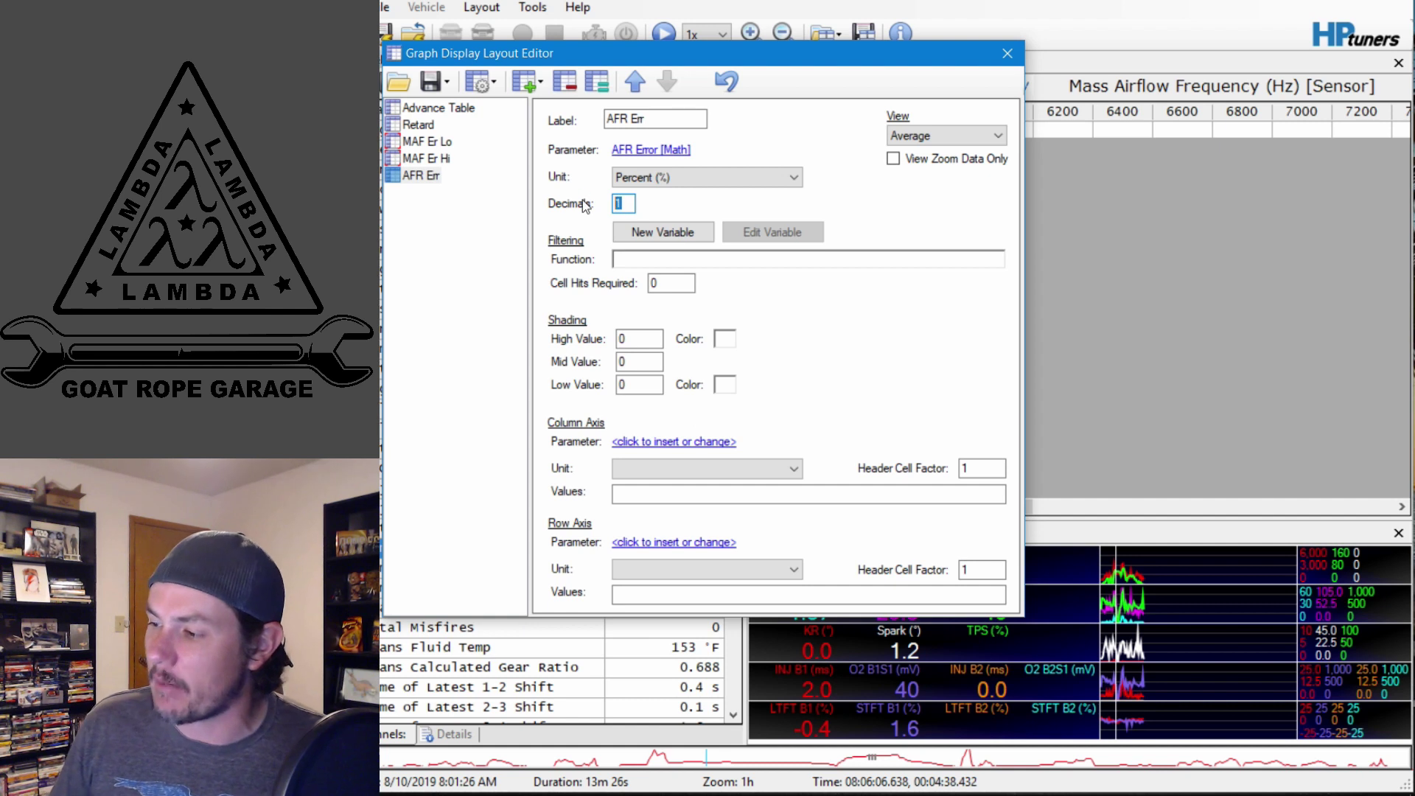
type("2")
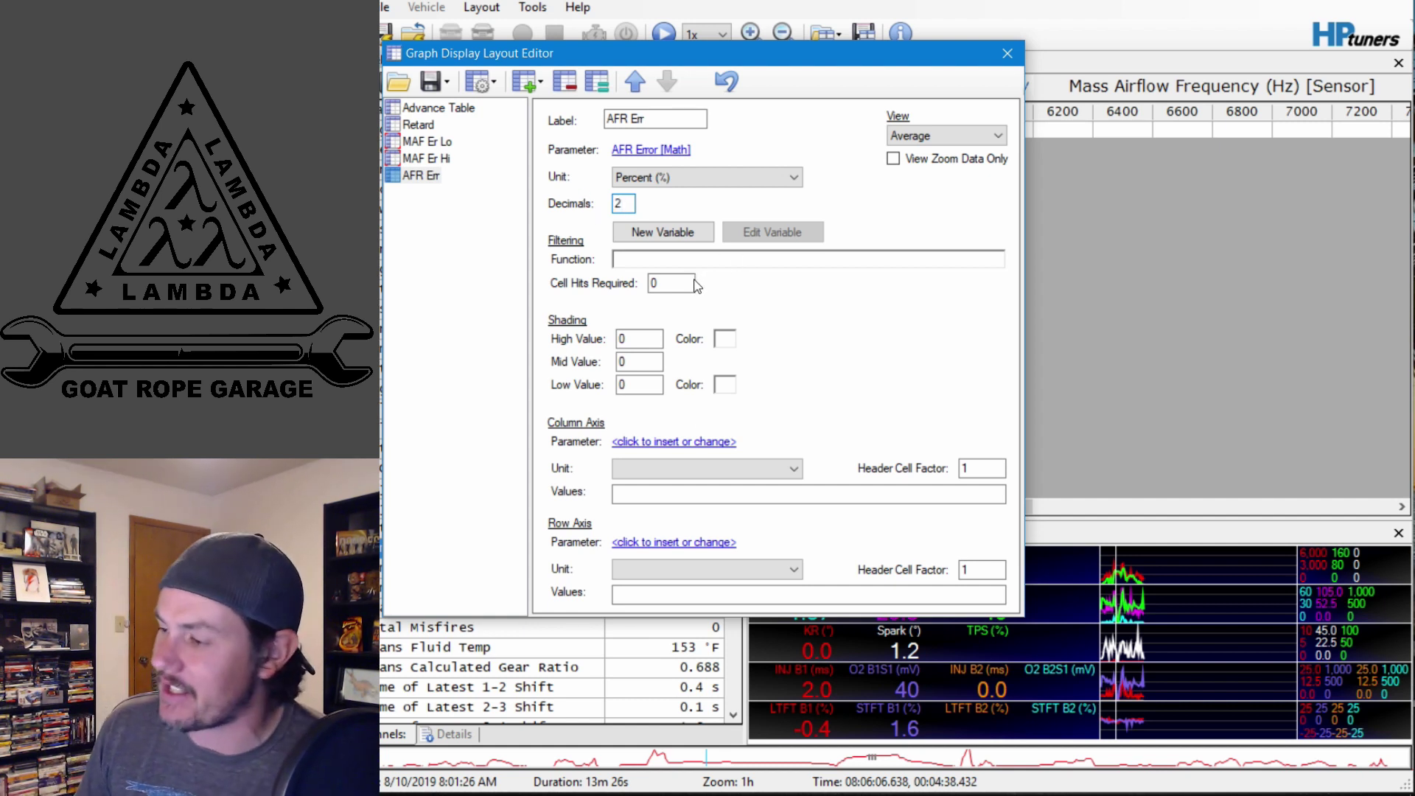
left_click_drag(683, 284, 648, 282)
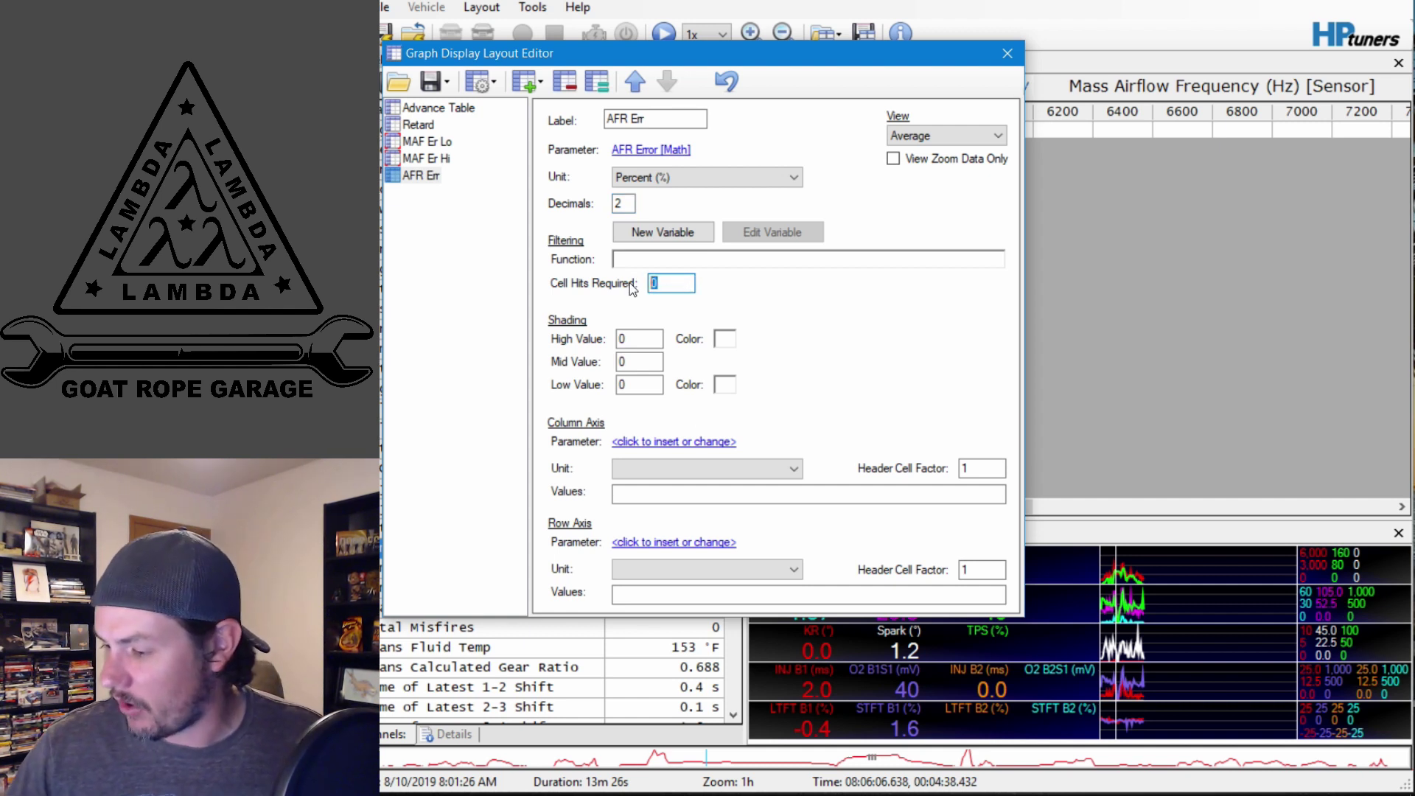
type("10")
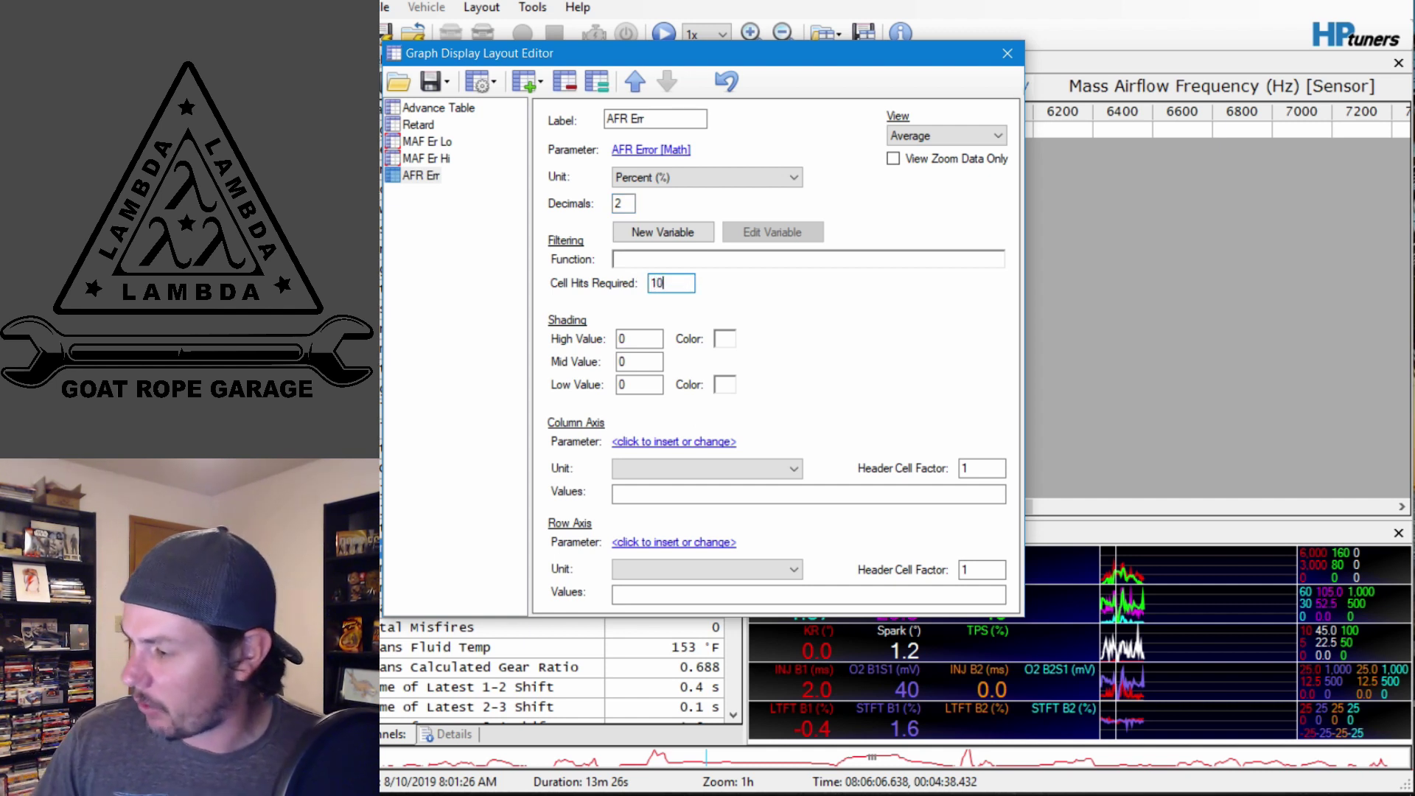
Set the AFR Err table's shading high value to 10 and low value to -10.
left_click(633, 343)
left_click_drag(633, 346, 612, 385)
type("10-10")
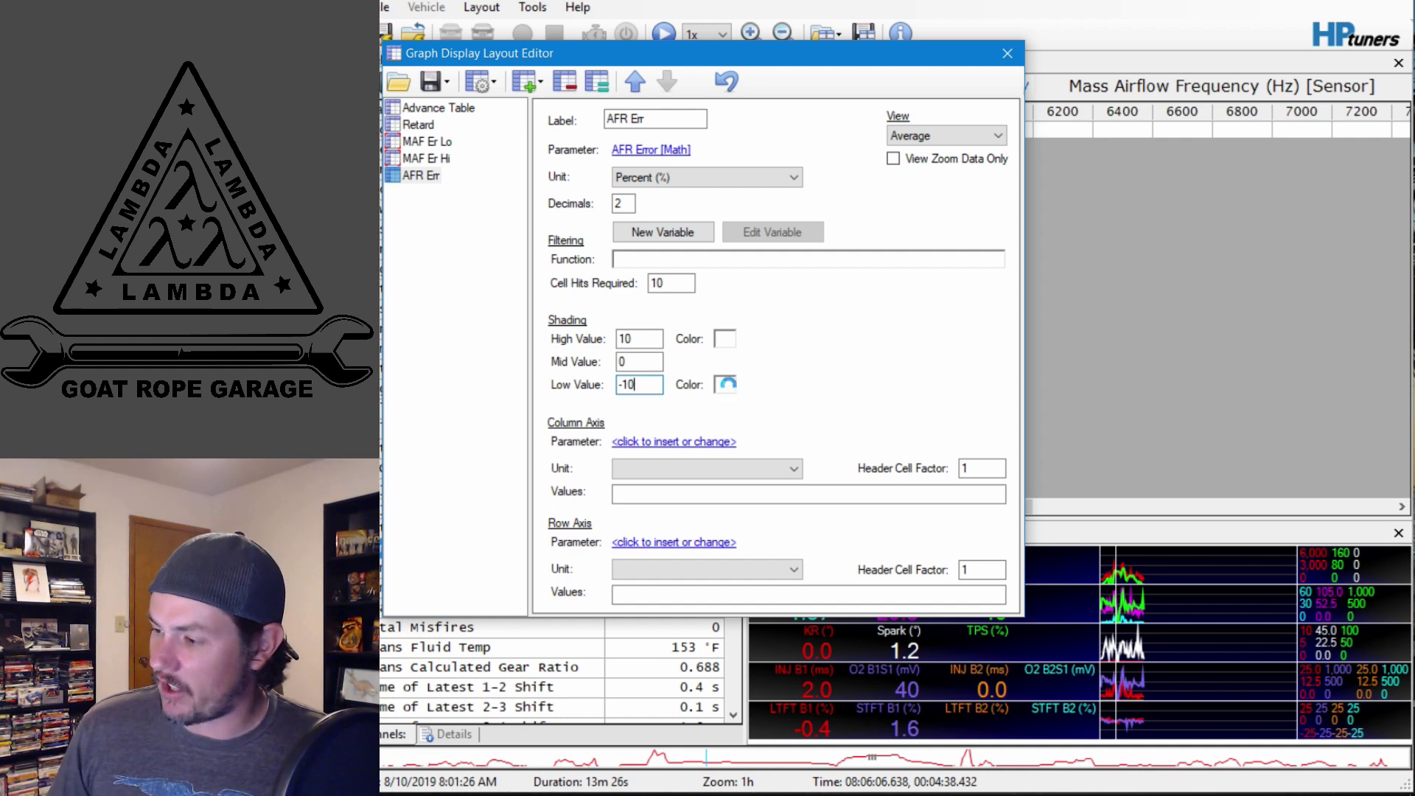
Color the low shading value bright green and the high shading value red.
left_click(725, 386)
left_click(499, 215)
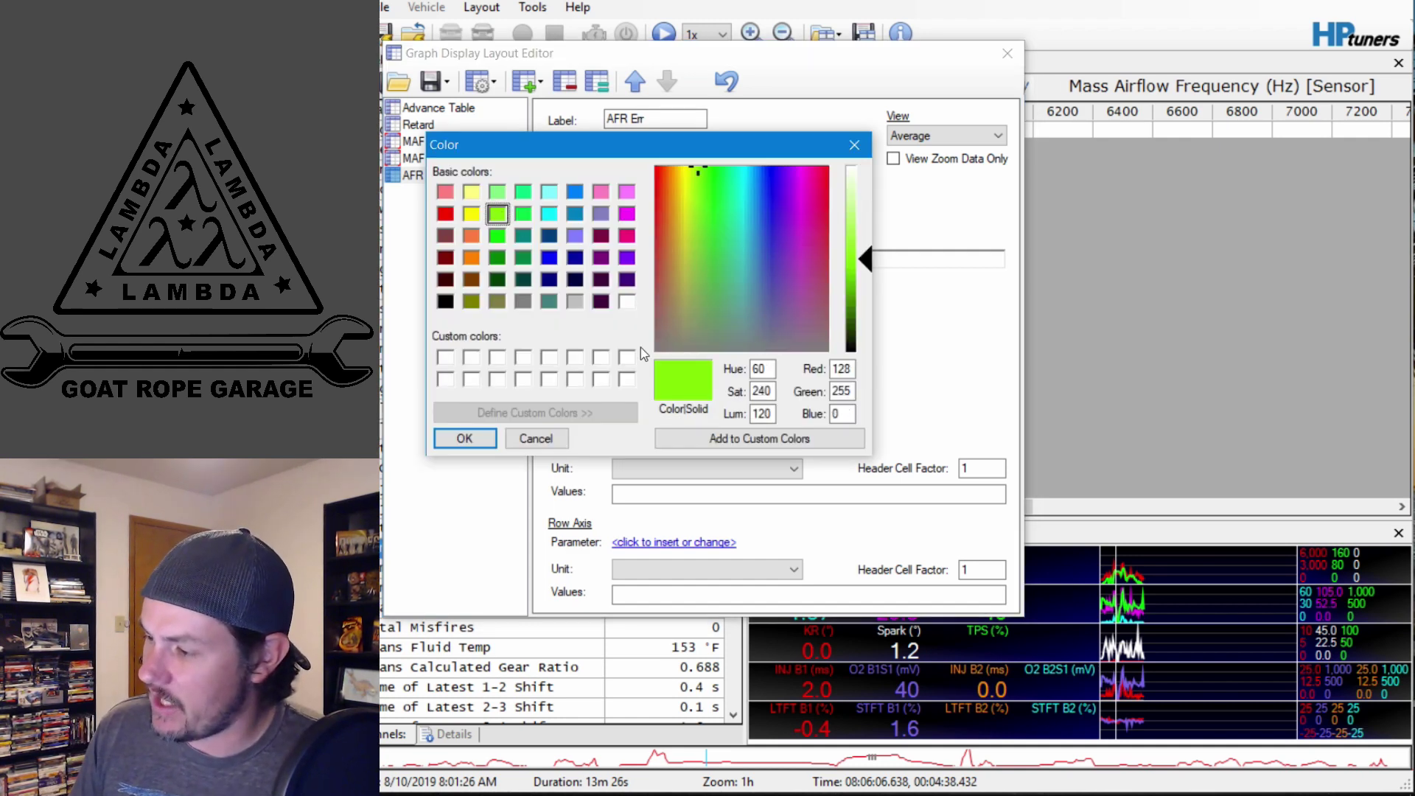
left_click(464, 442)
left_click(730, 340)
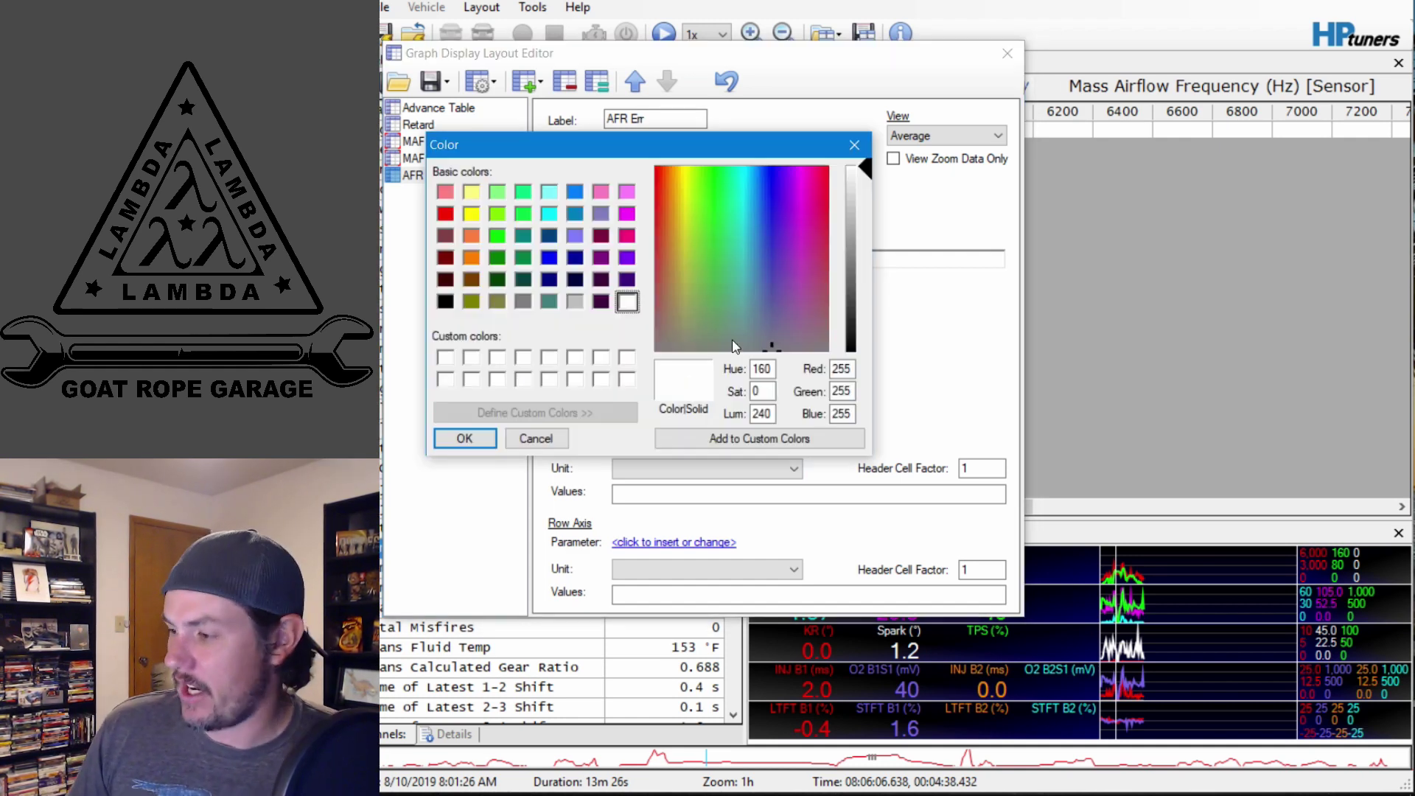
left_click(444, 213)
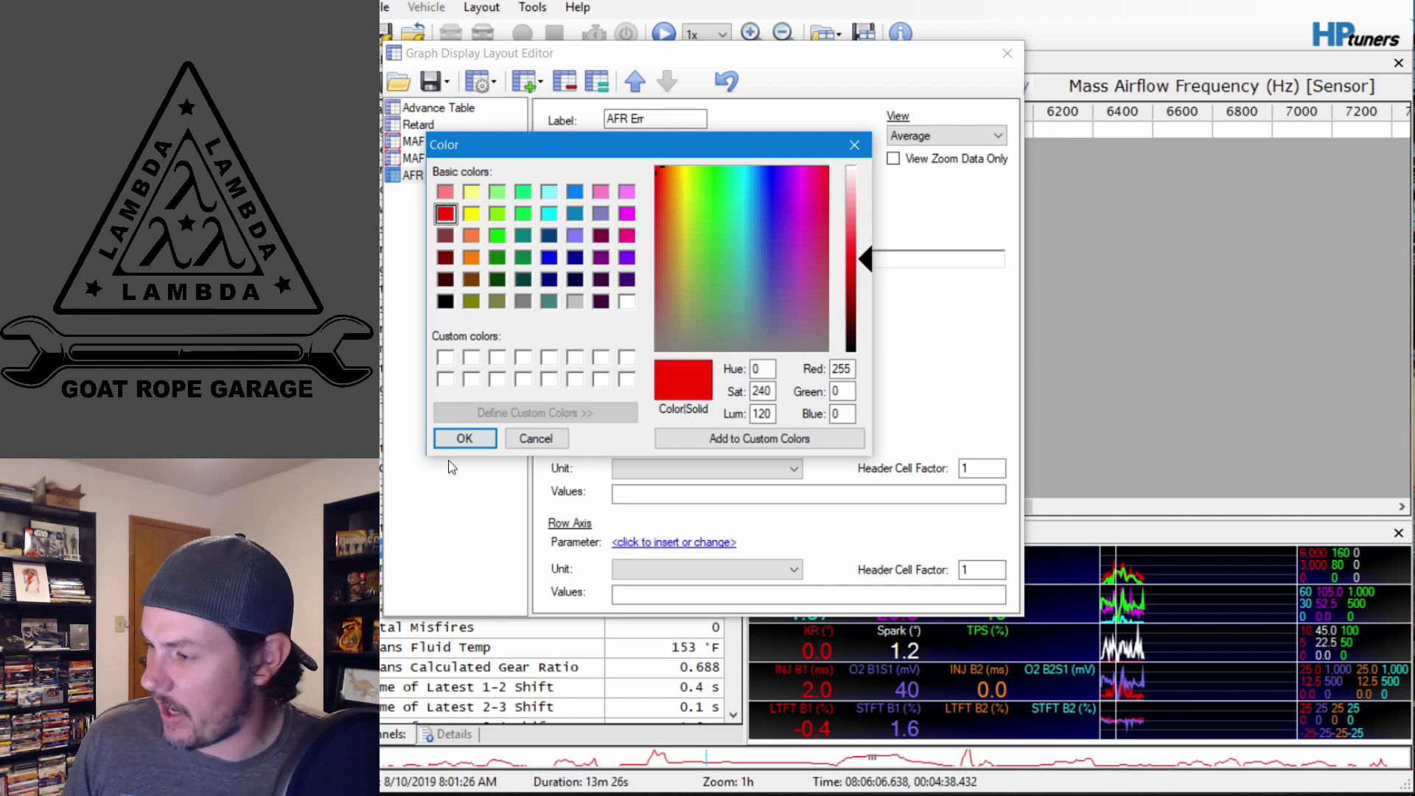
left_click(483, 437)
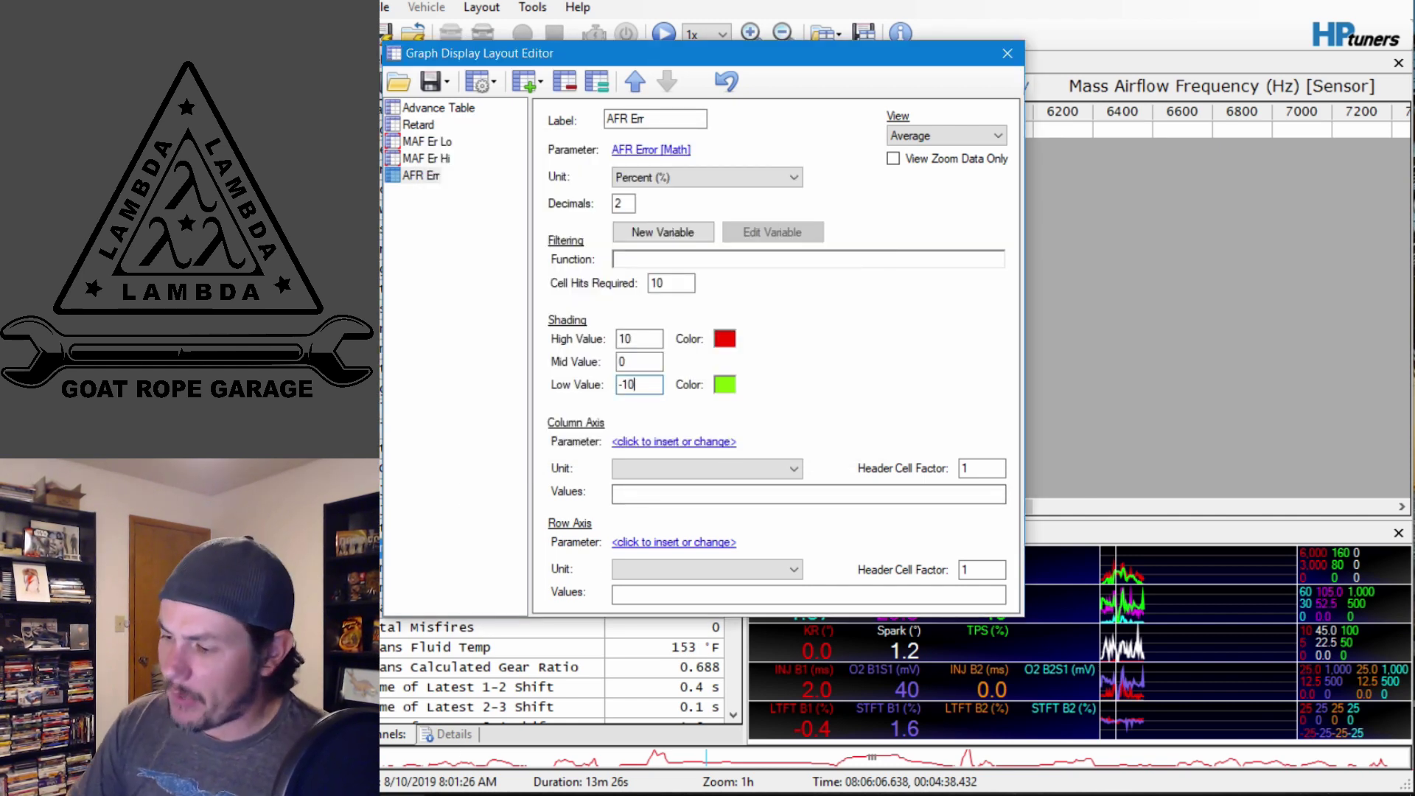
Switch to the VCM Editor and copy the column axis labels from the VE Min table.
key("alt+Tab")
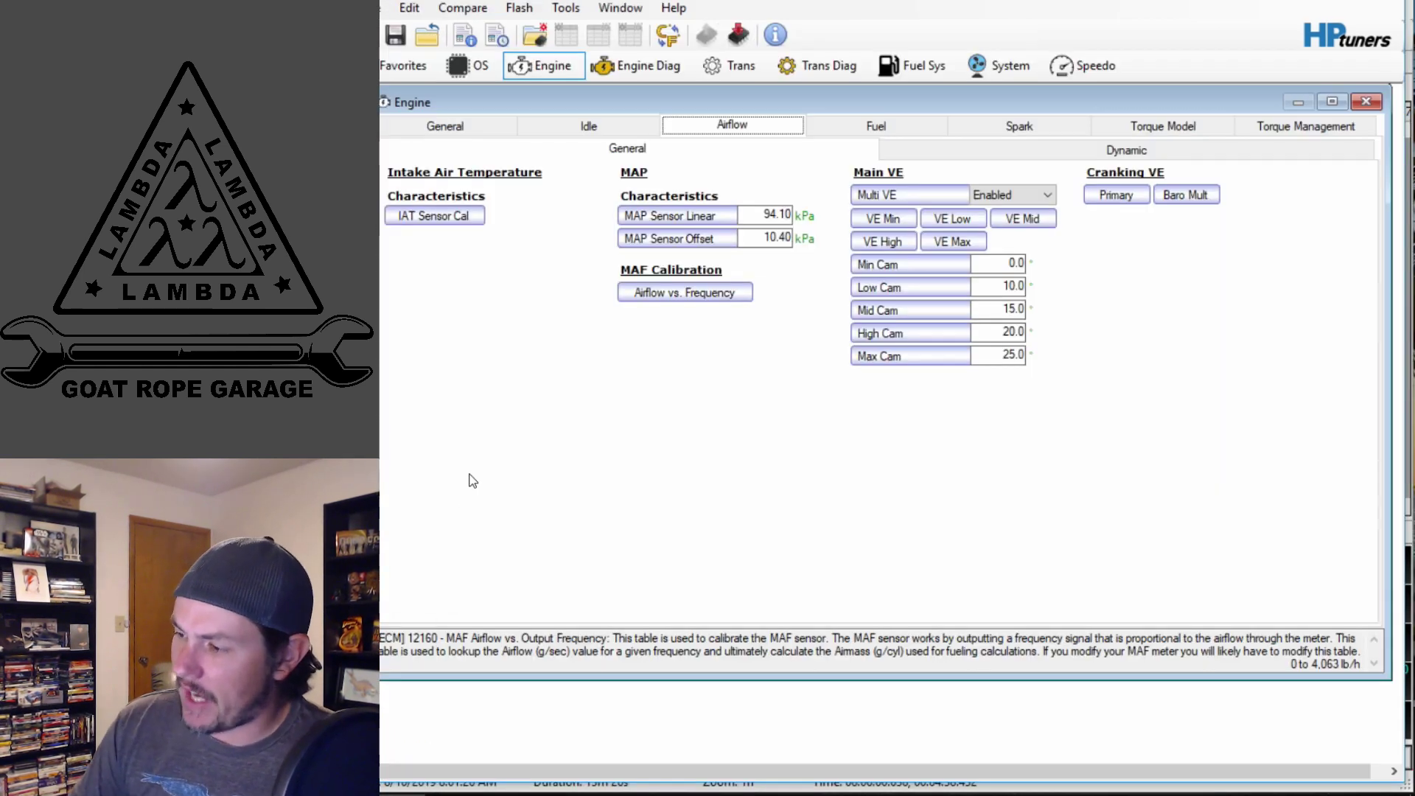
left_click(888, 216)
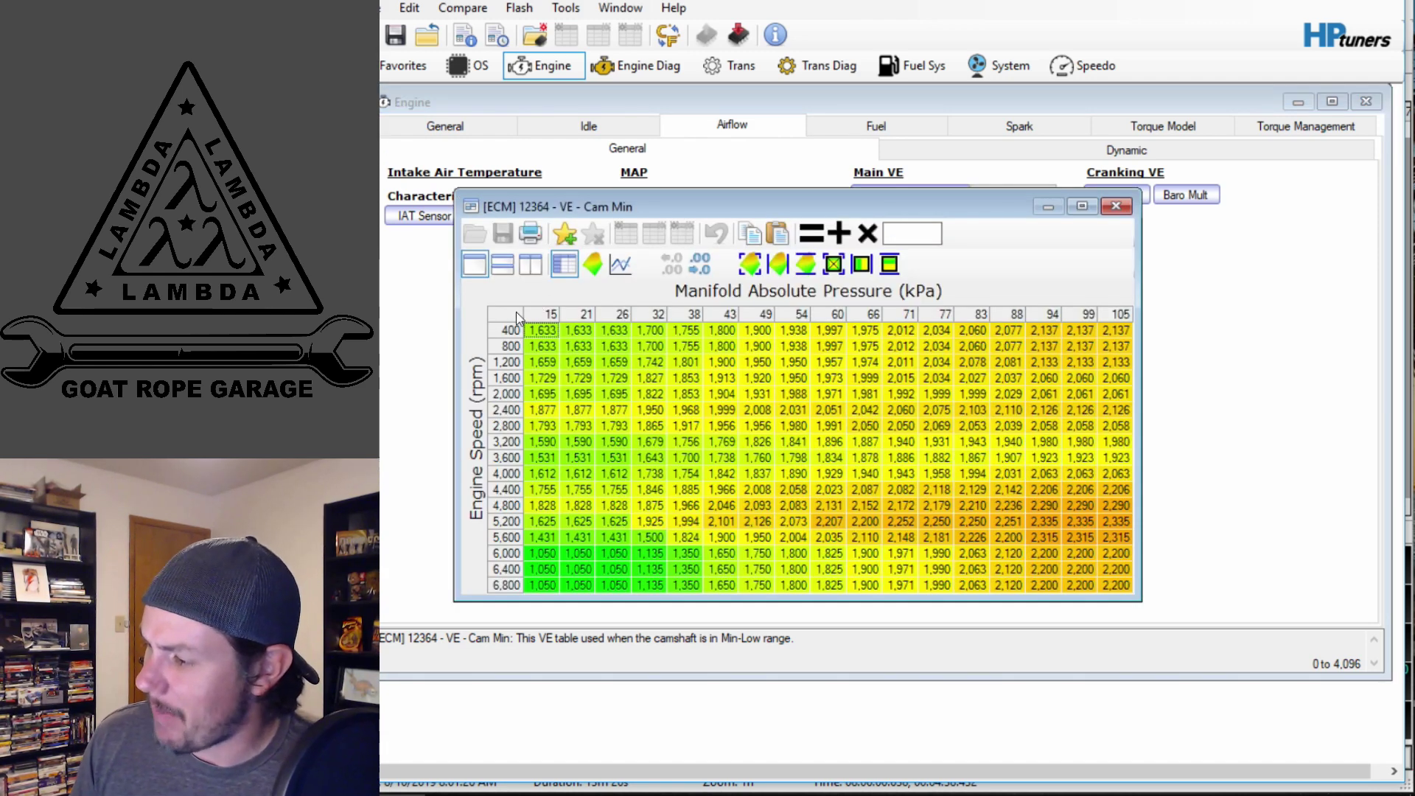
left_click(516, 312)
right_click(516, 311)
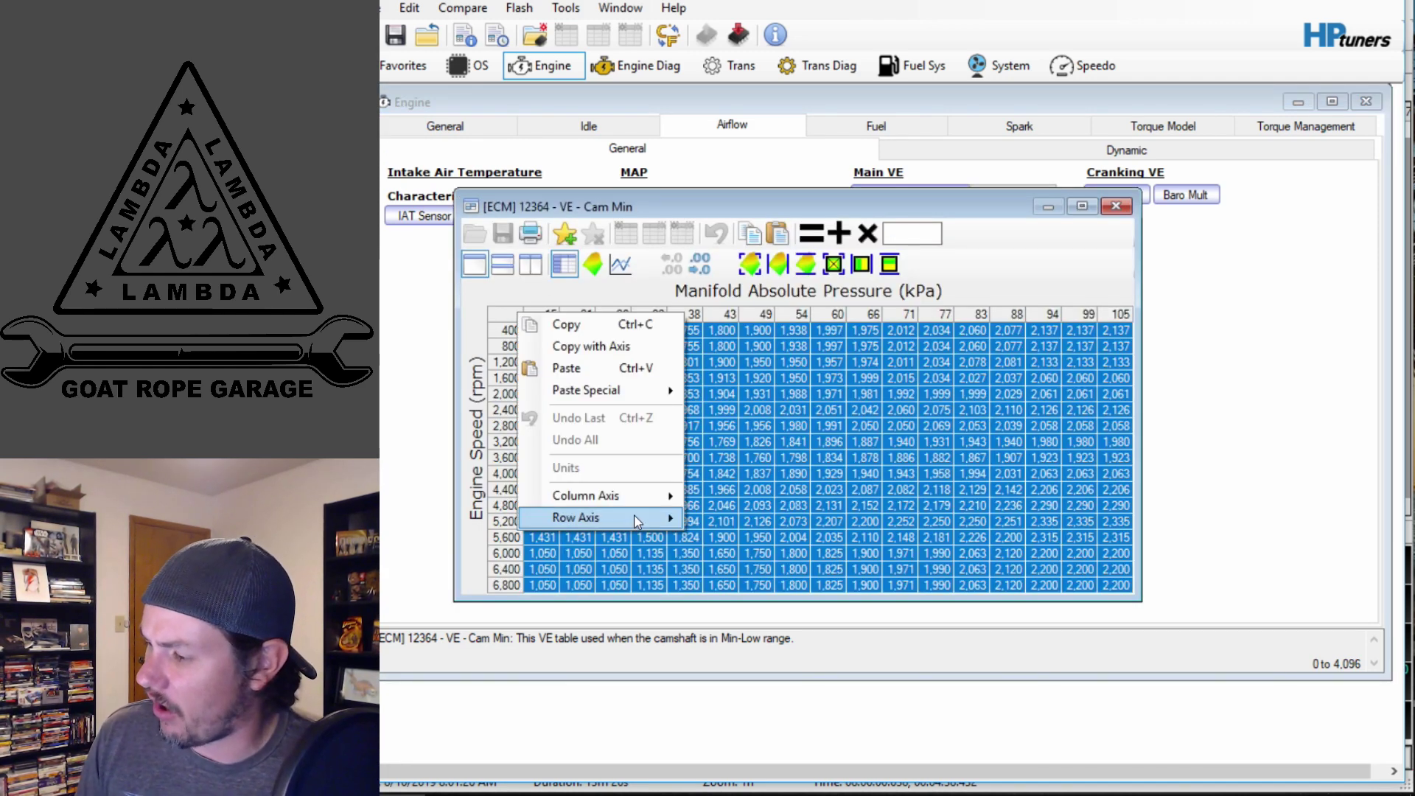
mouse_move(642, 497)
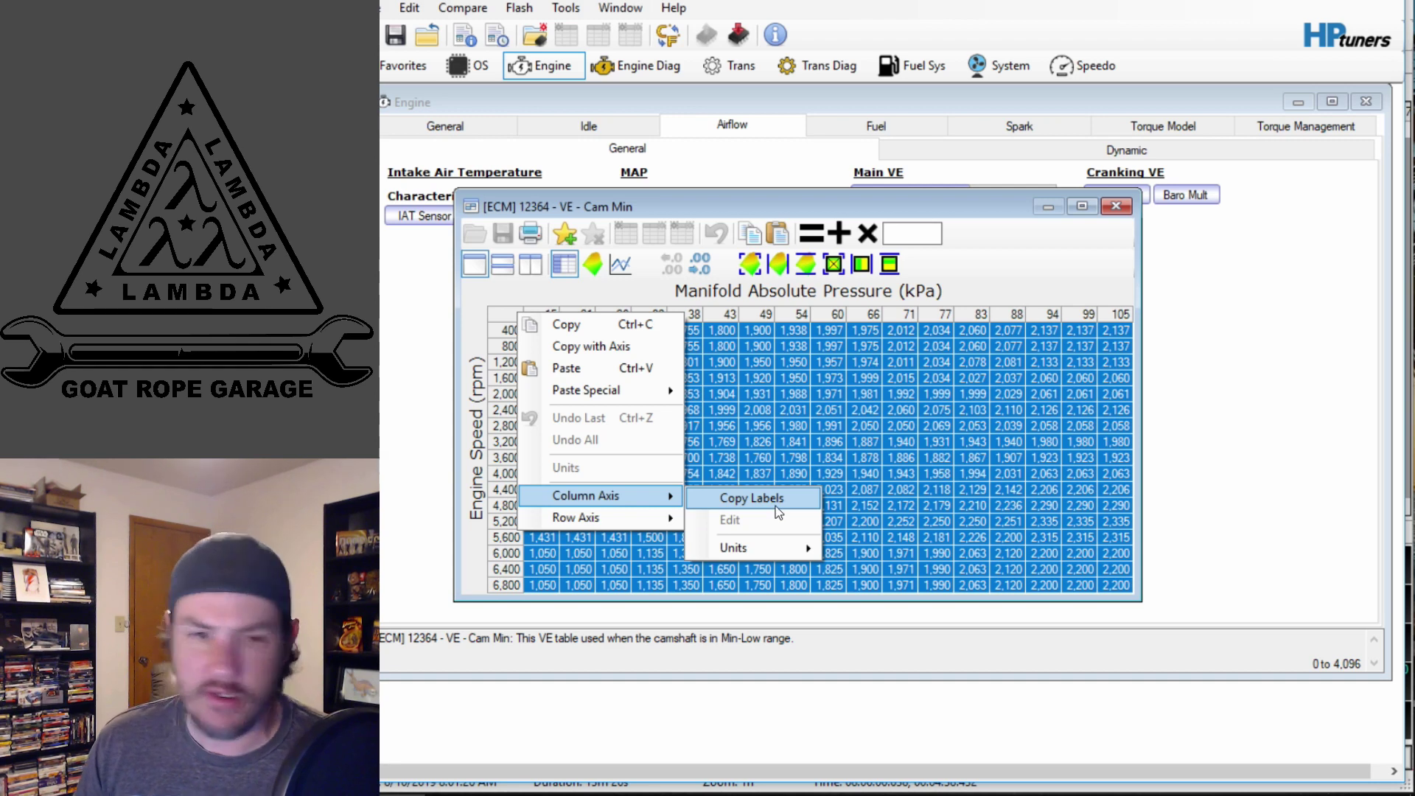
left_click(775, 506)
Back in the VCM Scanner, set the column axis to the Manifold Absolute Pressure generic sensor in kPa and paste the copied labels as its values.
key("alt+Tab")
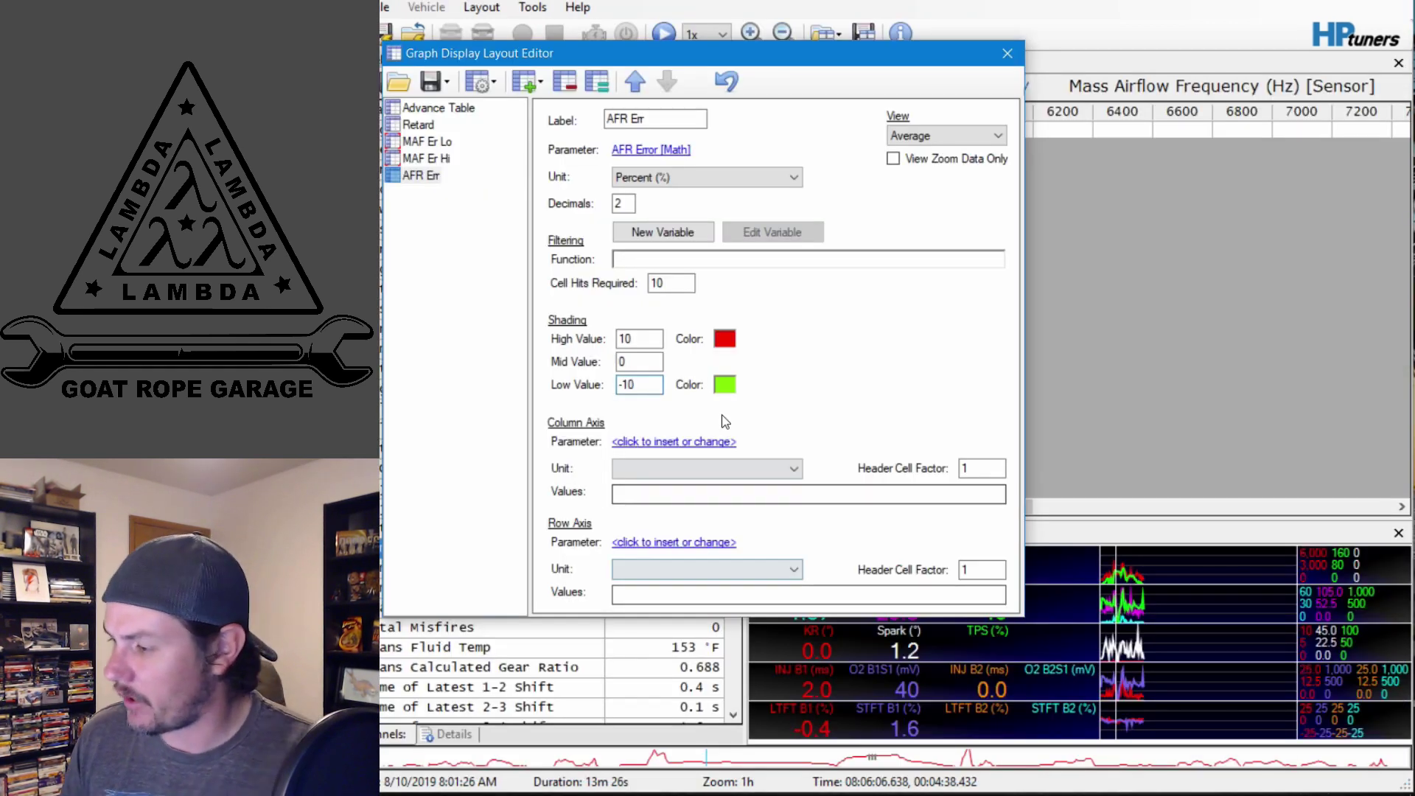
left_click(711, 446)
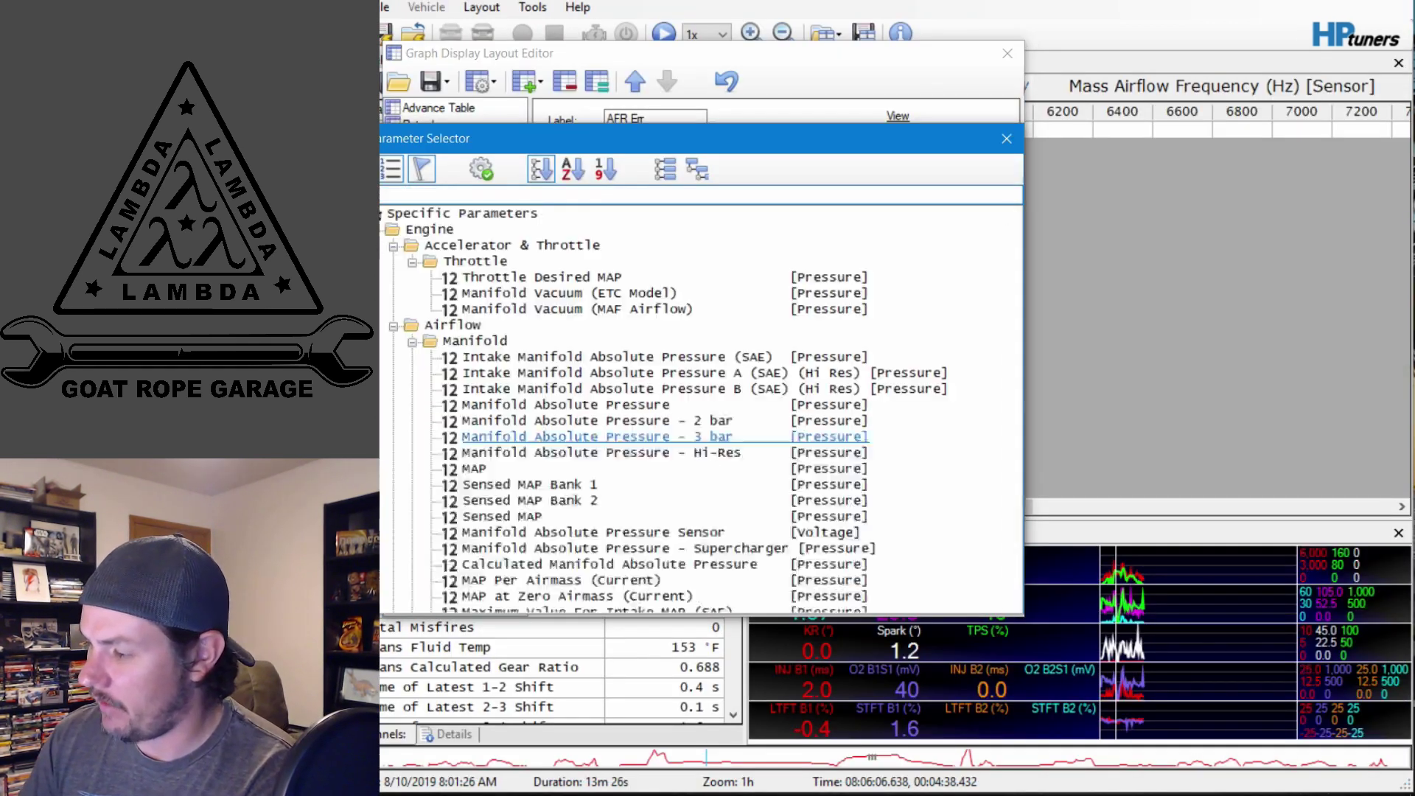
left_click(583, 404)
left_click(579, 568)
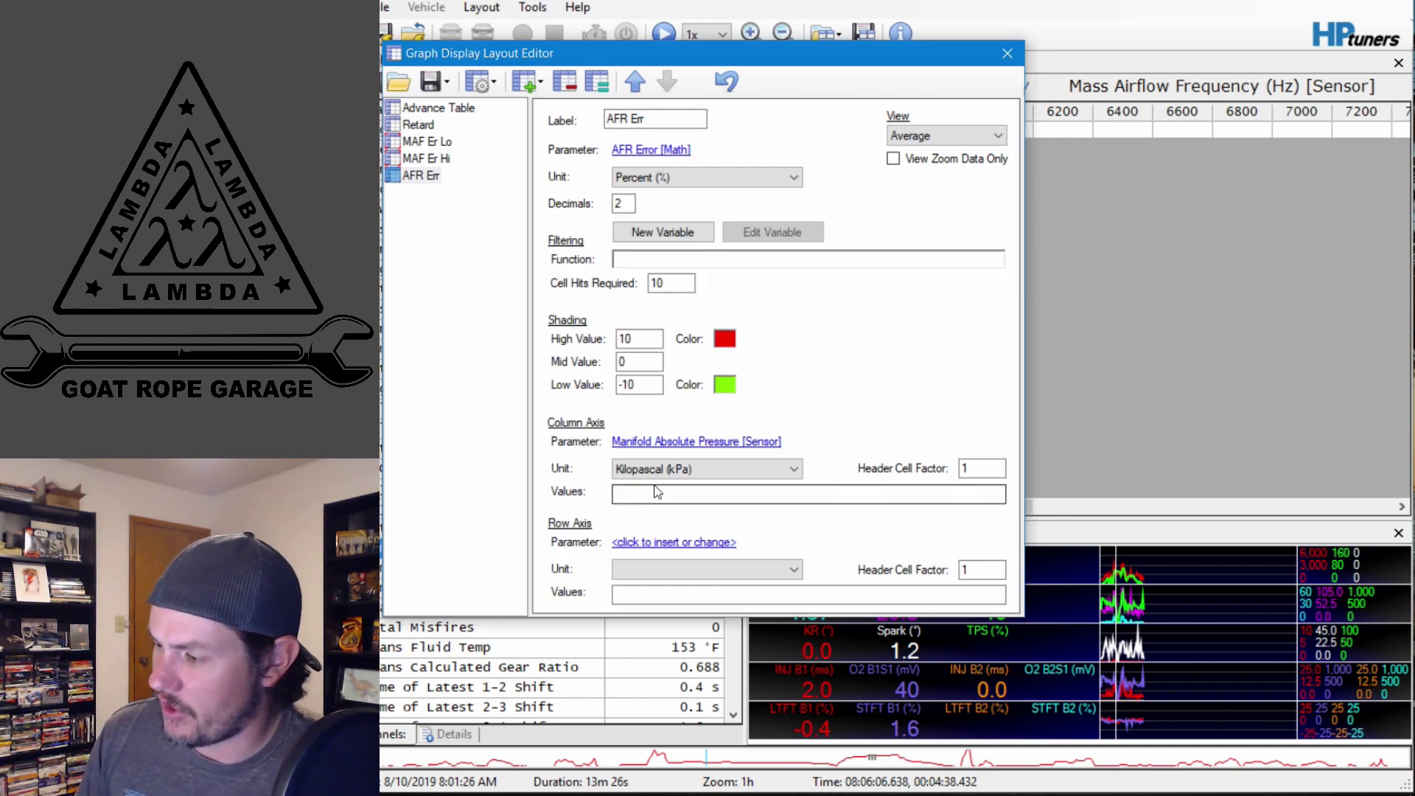
key("ctrl+v")
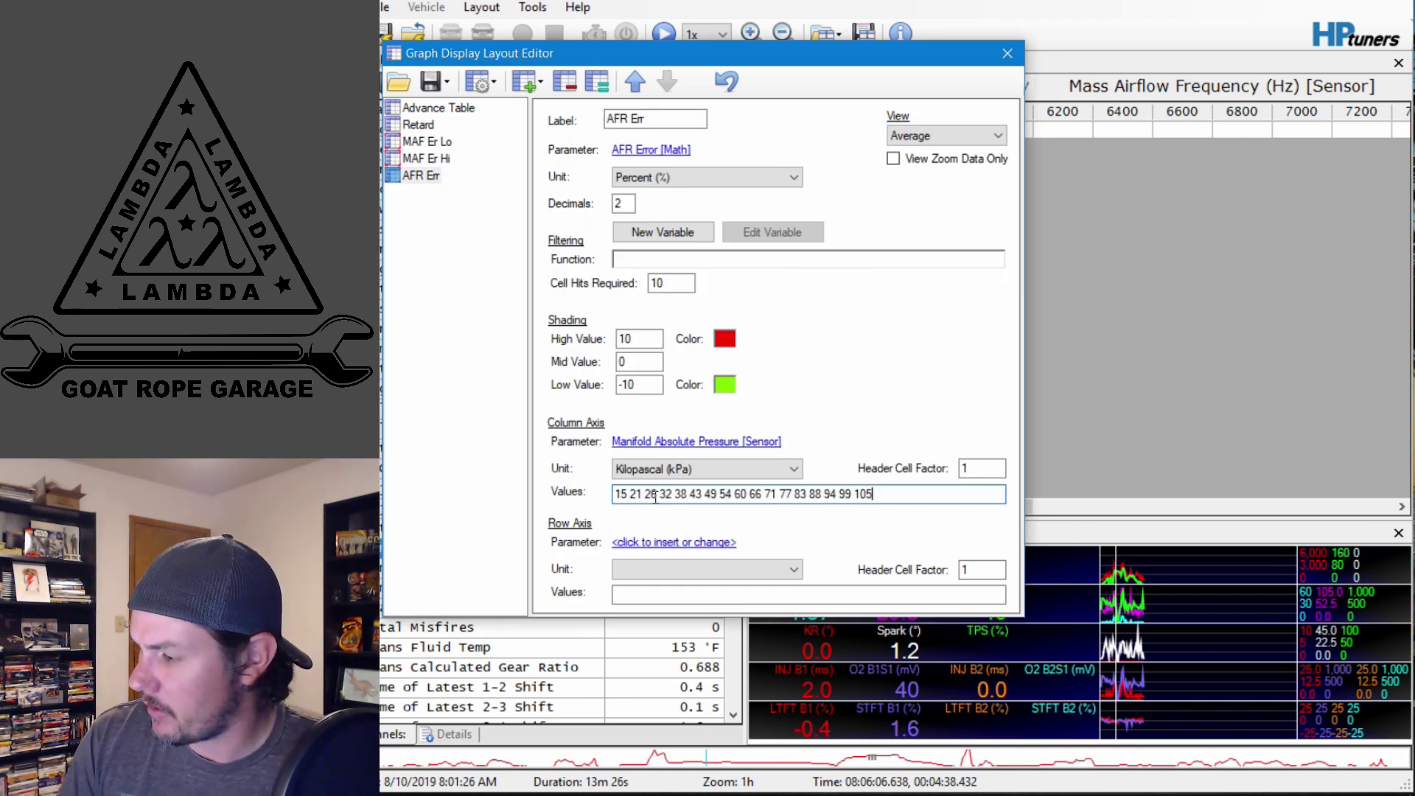
Return to the VCM Editor and copy the row axis labels from the VE - Cam Min table.
key("alt+Tab")
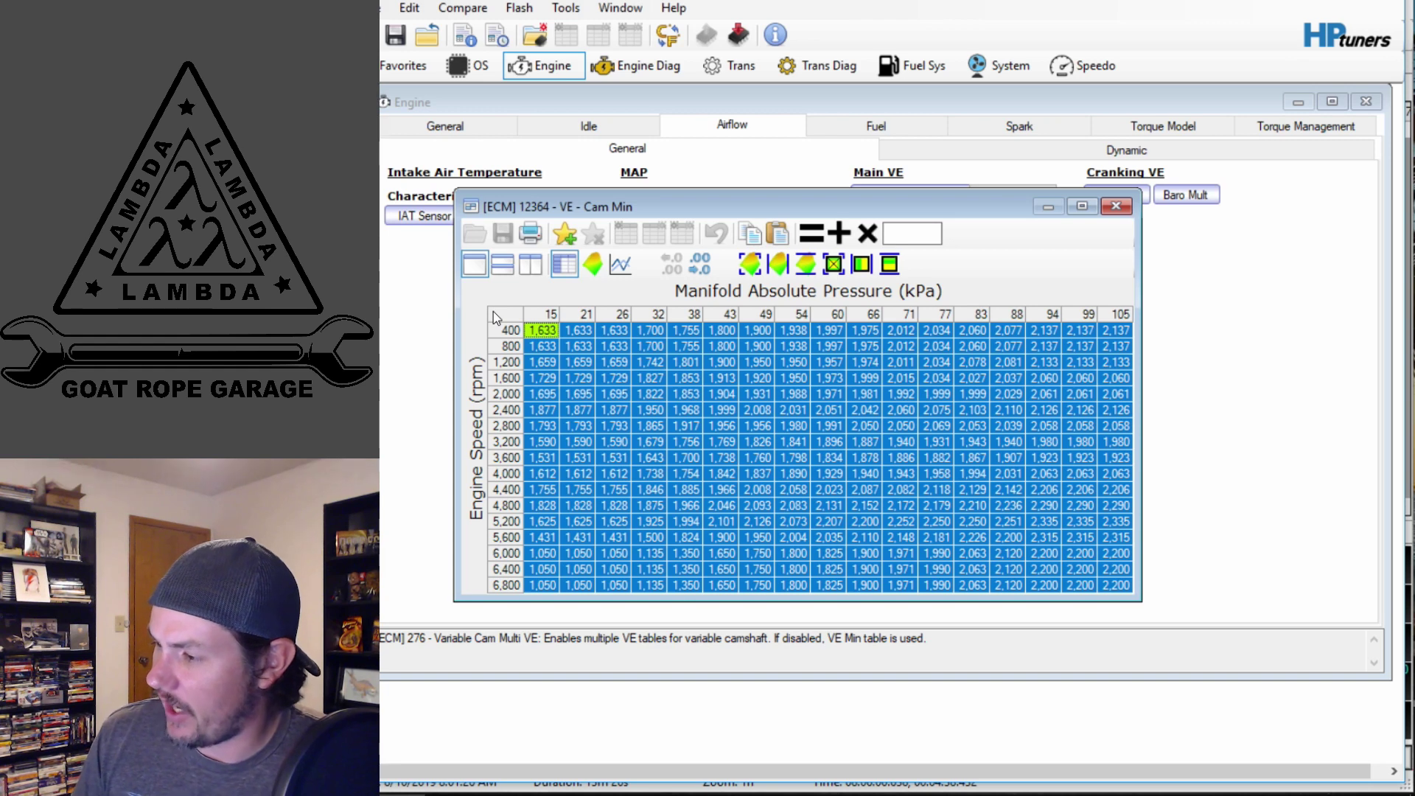
right_click(493, 311)
mouse_move(590, 517)
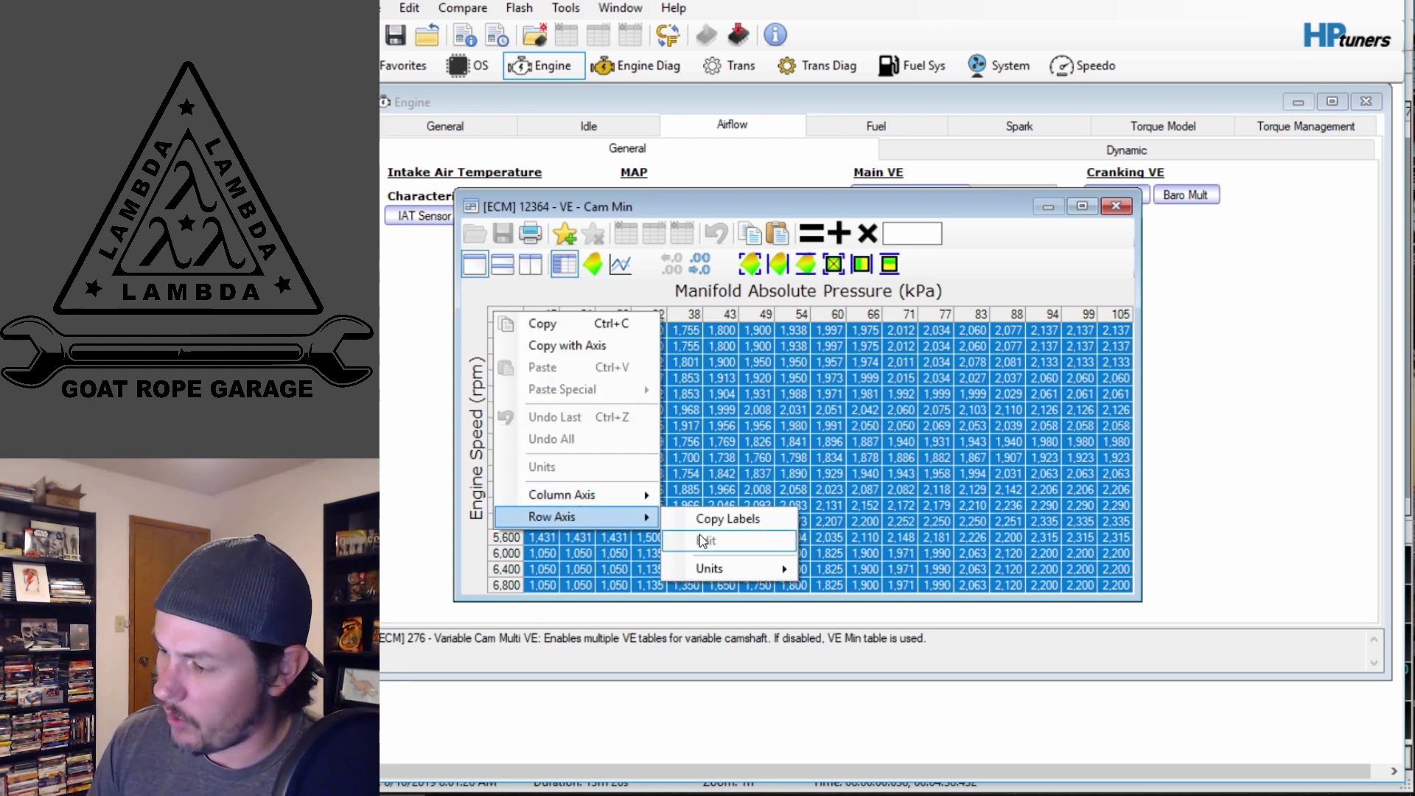
left_click(712, 521)
In the VCM Scanner, set the AFR Err table's row axis parameter to Engine RPM, accepting the Engine Speed generic sensor instead.
key("alt+Tab")
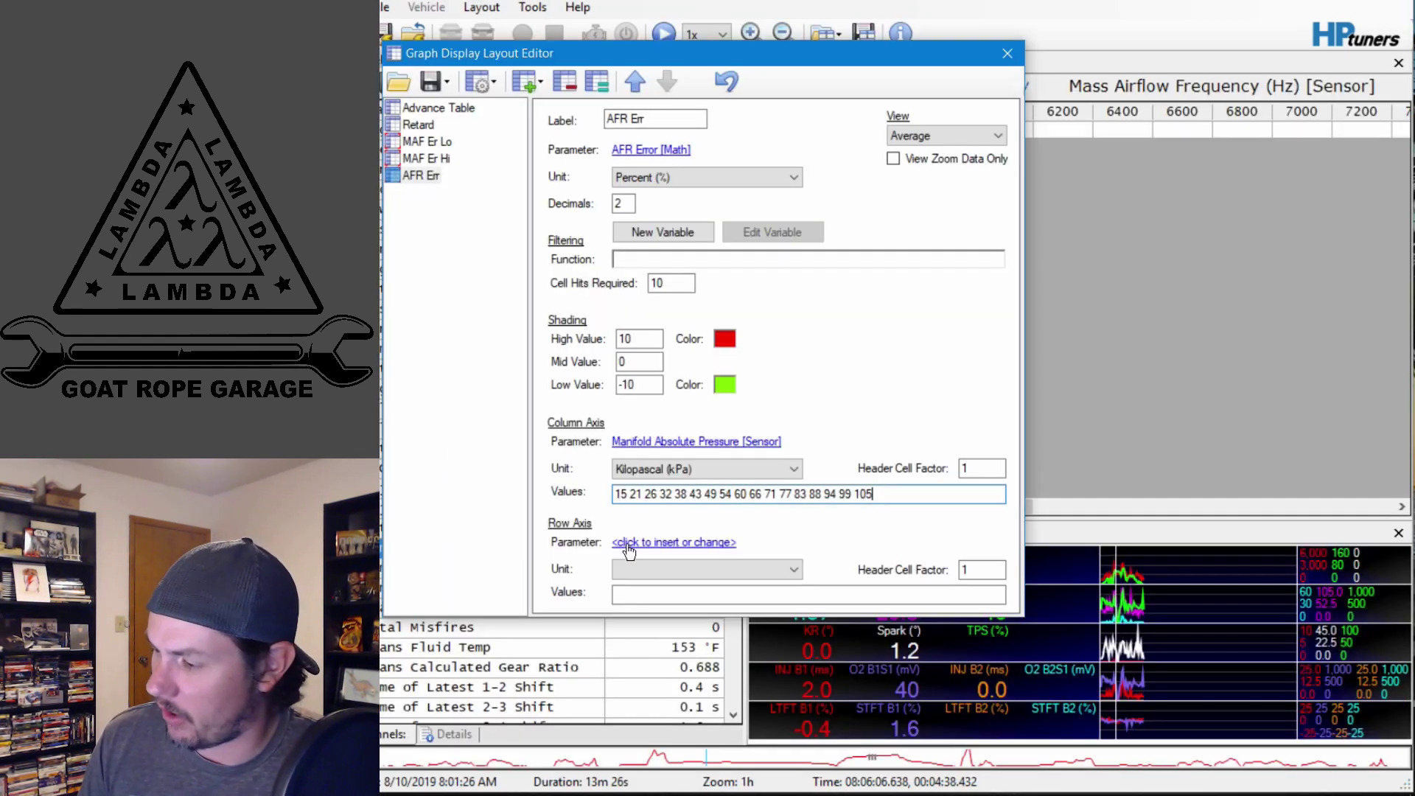
left_click(675, 547)
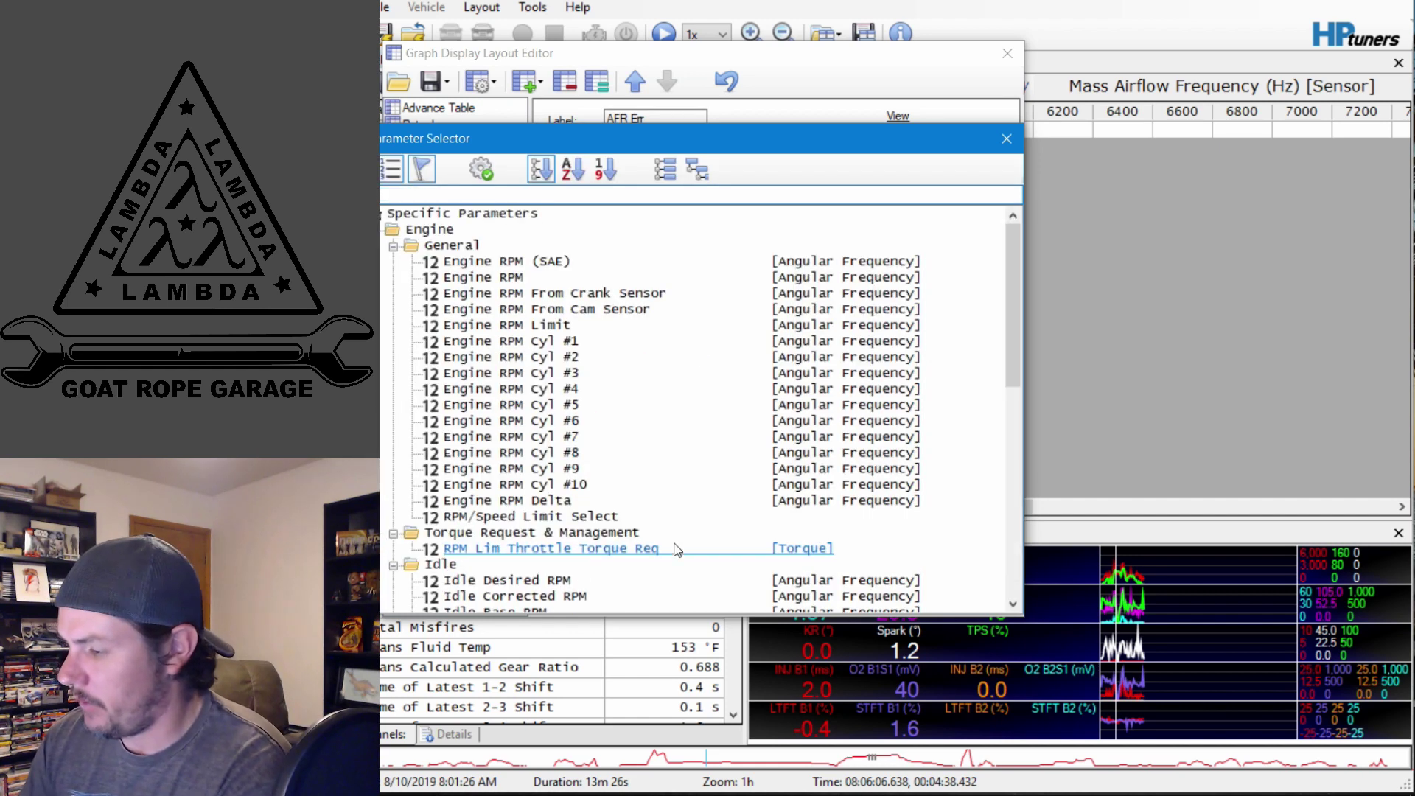
double_click(496, 282)
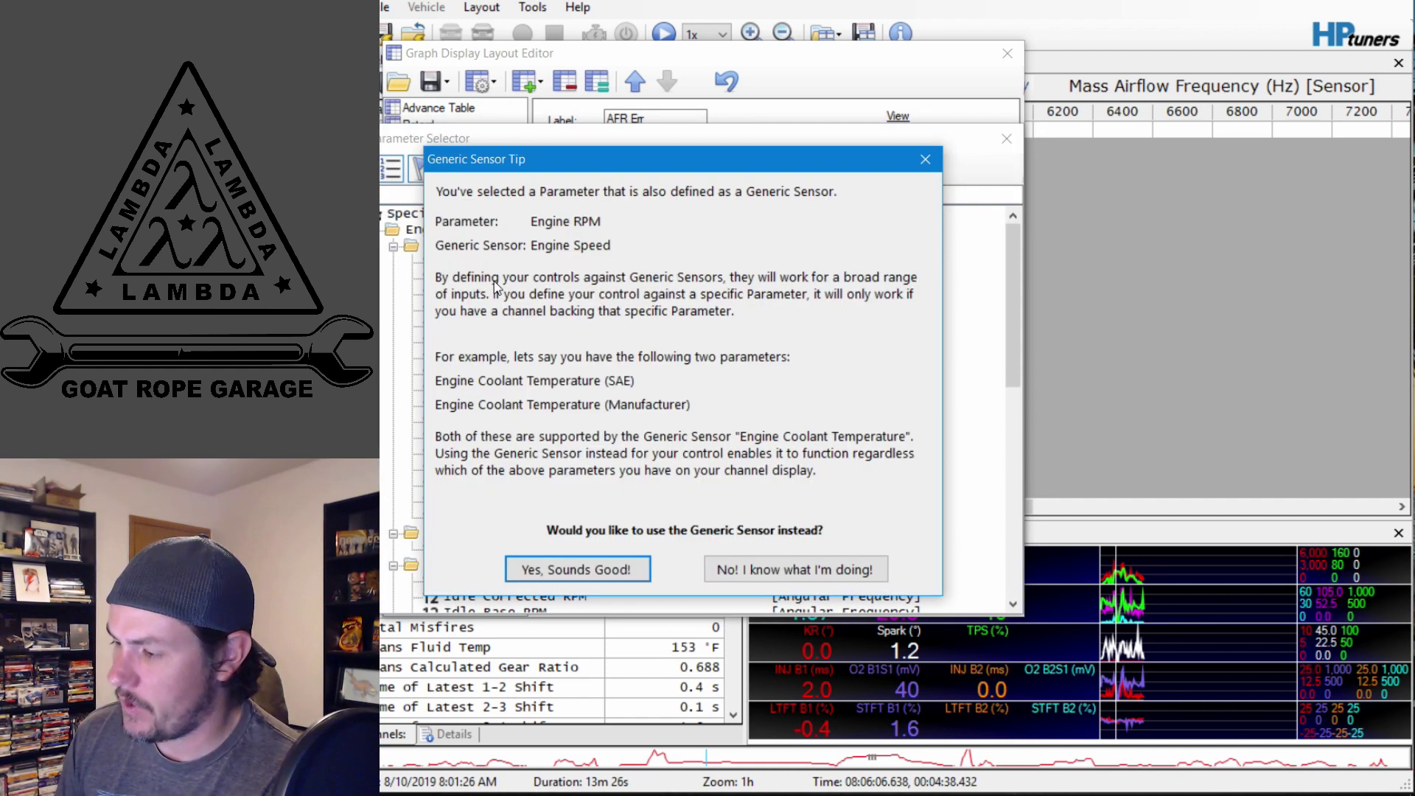
left_click(583, 573)
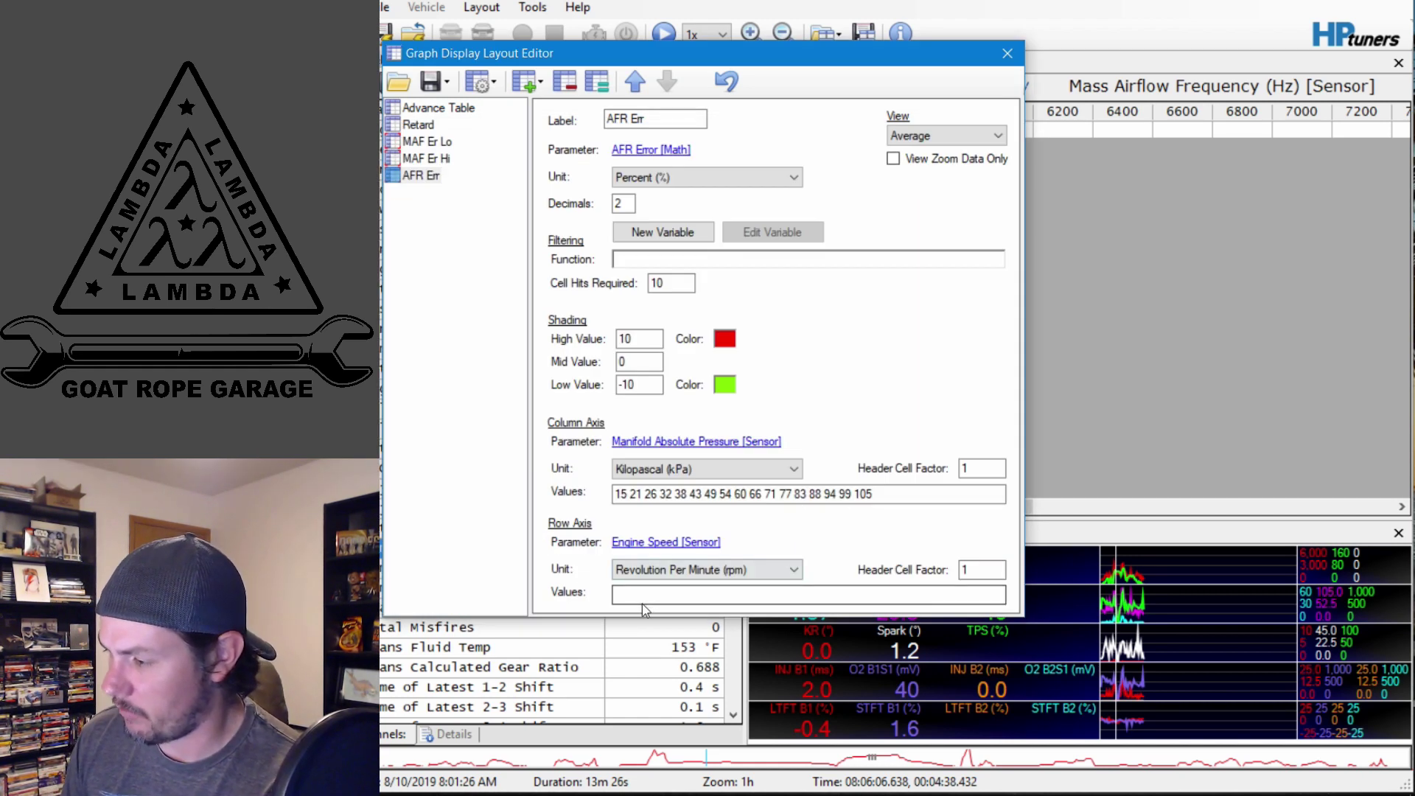
Paste the copied engine speed labels as the AFR Err table's row axis values and relabel the table VE Min.
key("ctrl+v")
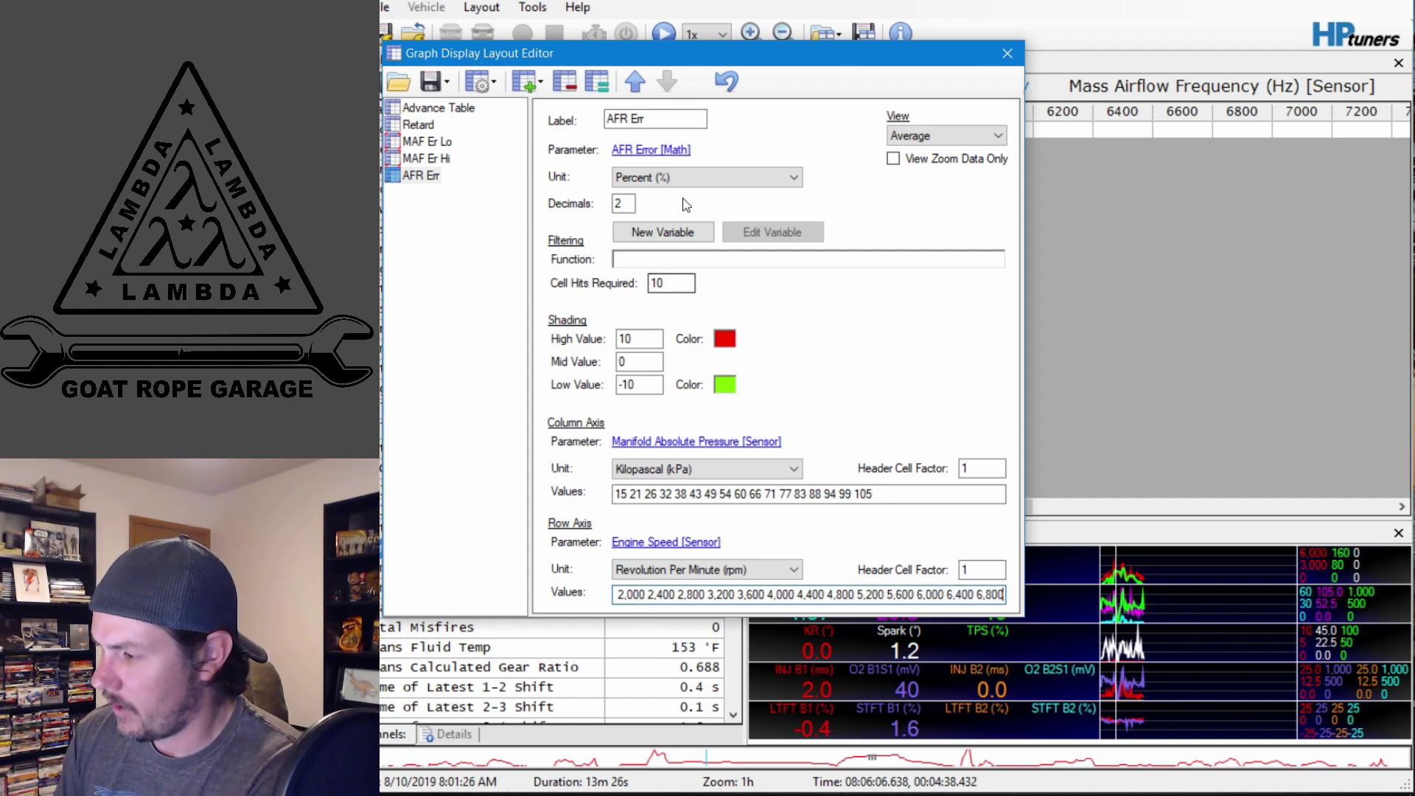
left_click_drag(647, 114, 582, 110)
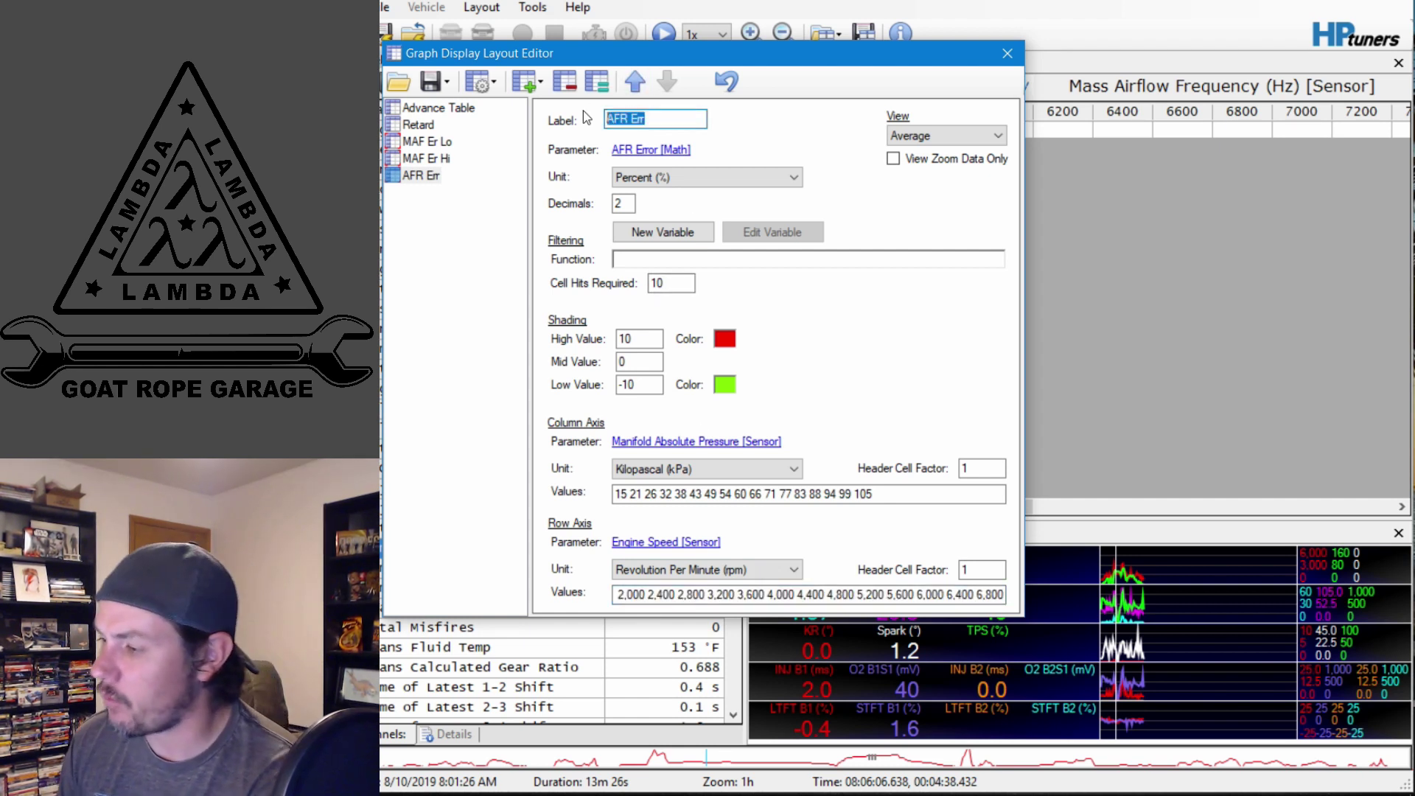
type("A")
key("BackSpace")
type("VE Min")
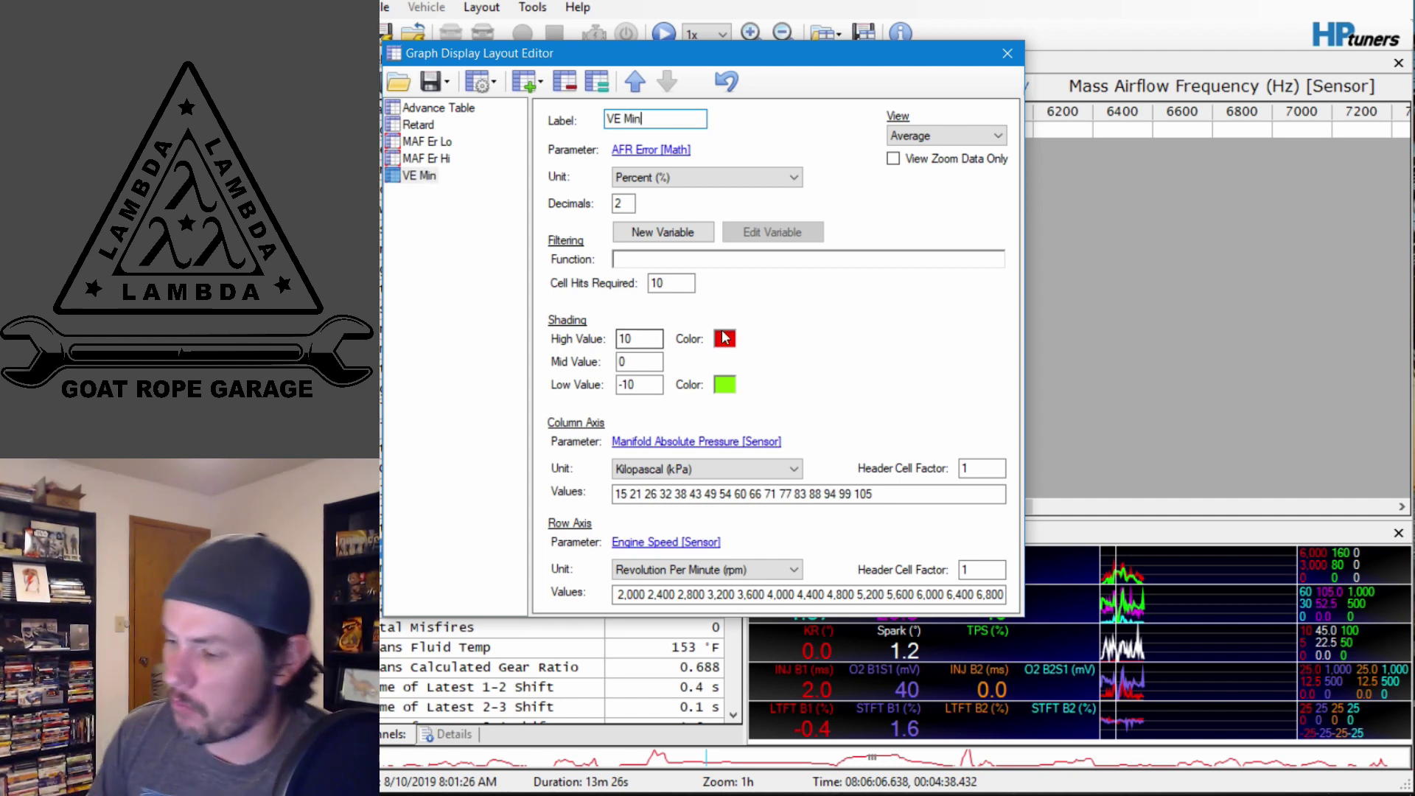
Switch to the VCM Editor, close the VE - Cam Min table, and return to the VCM Scanner.
key("alt+Tab")
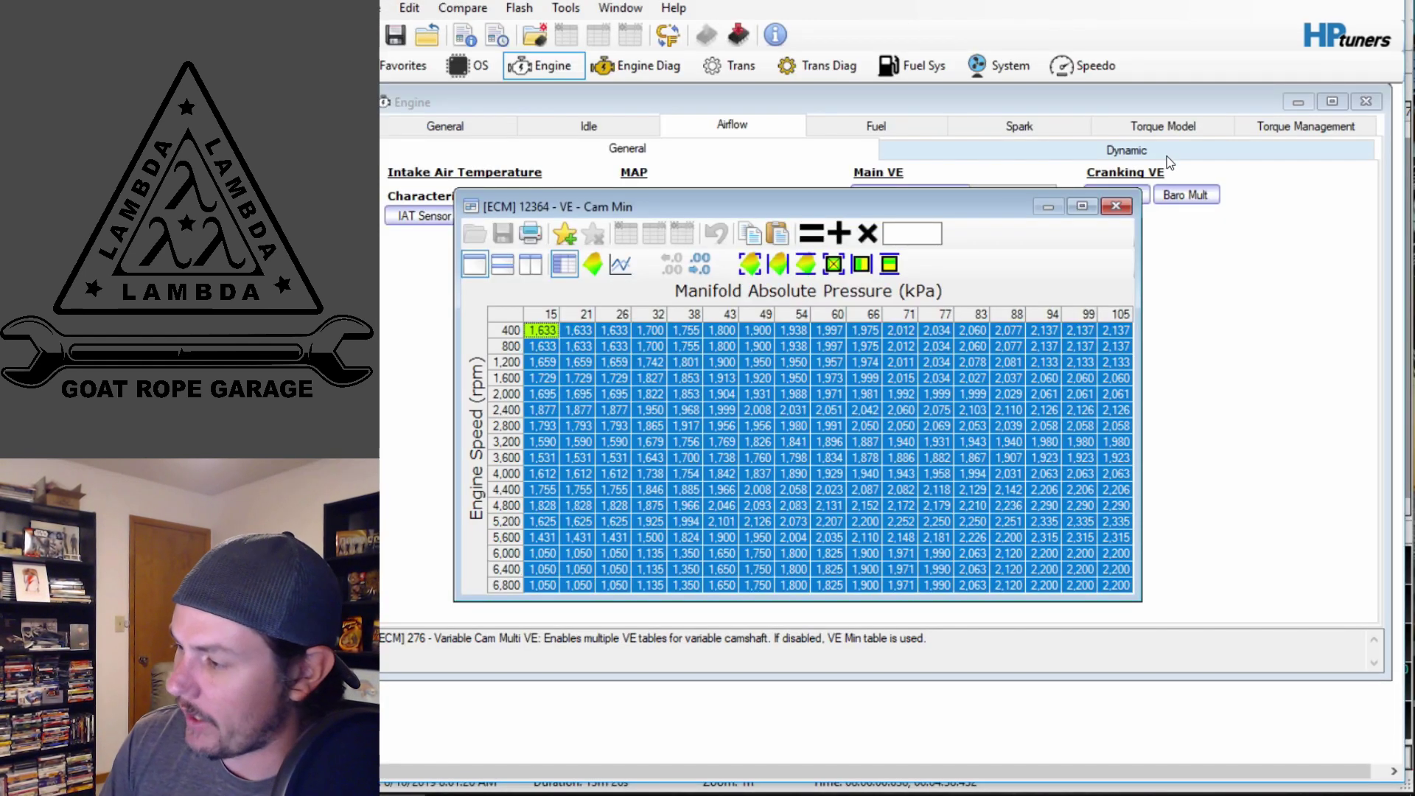
left_click(1116, 206)
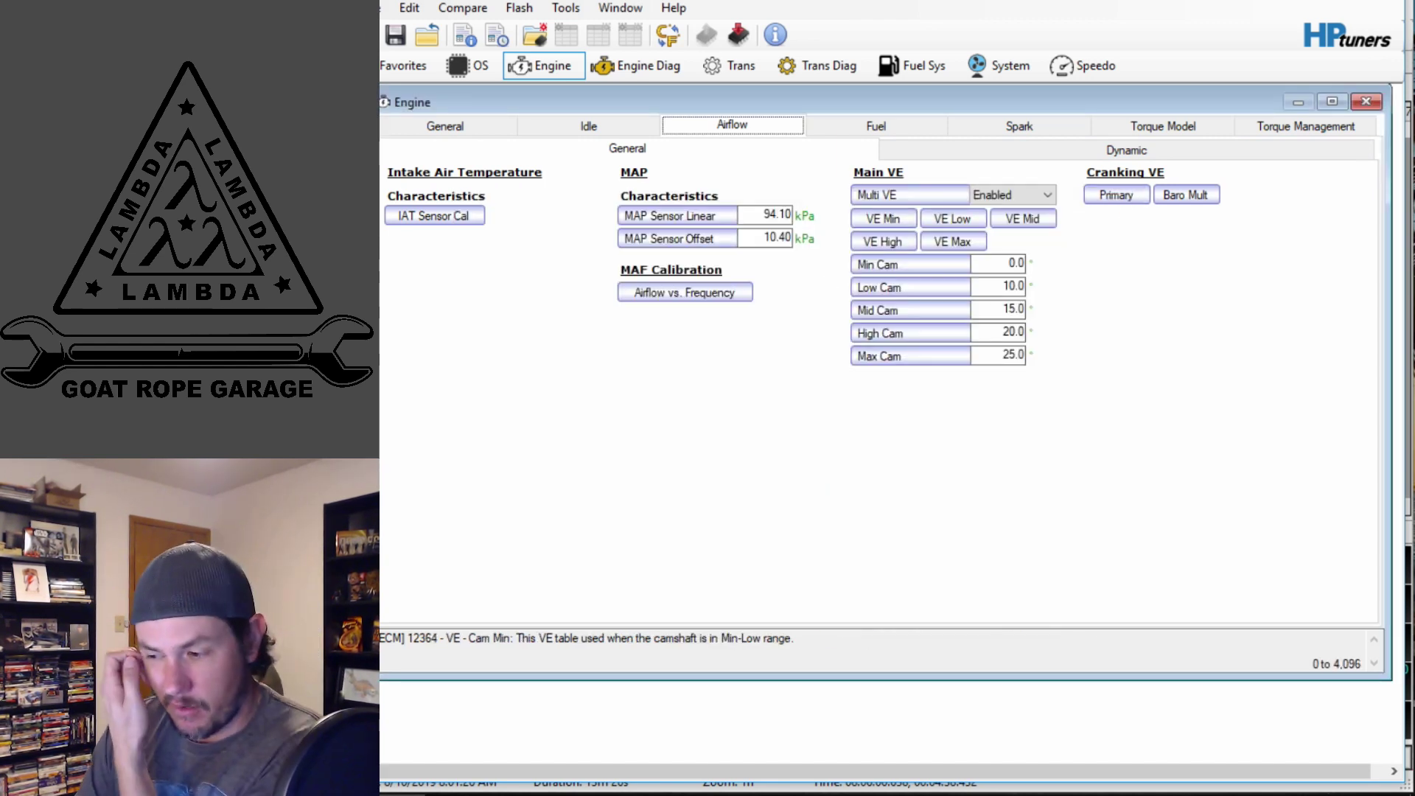
key("alt+Tab")
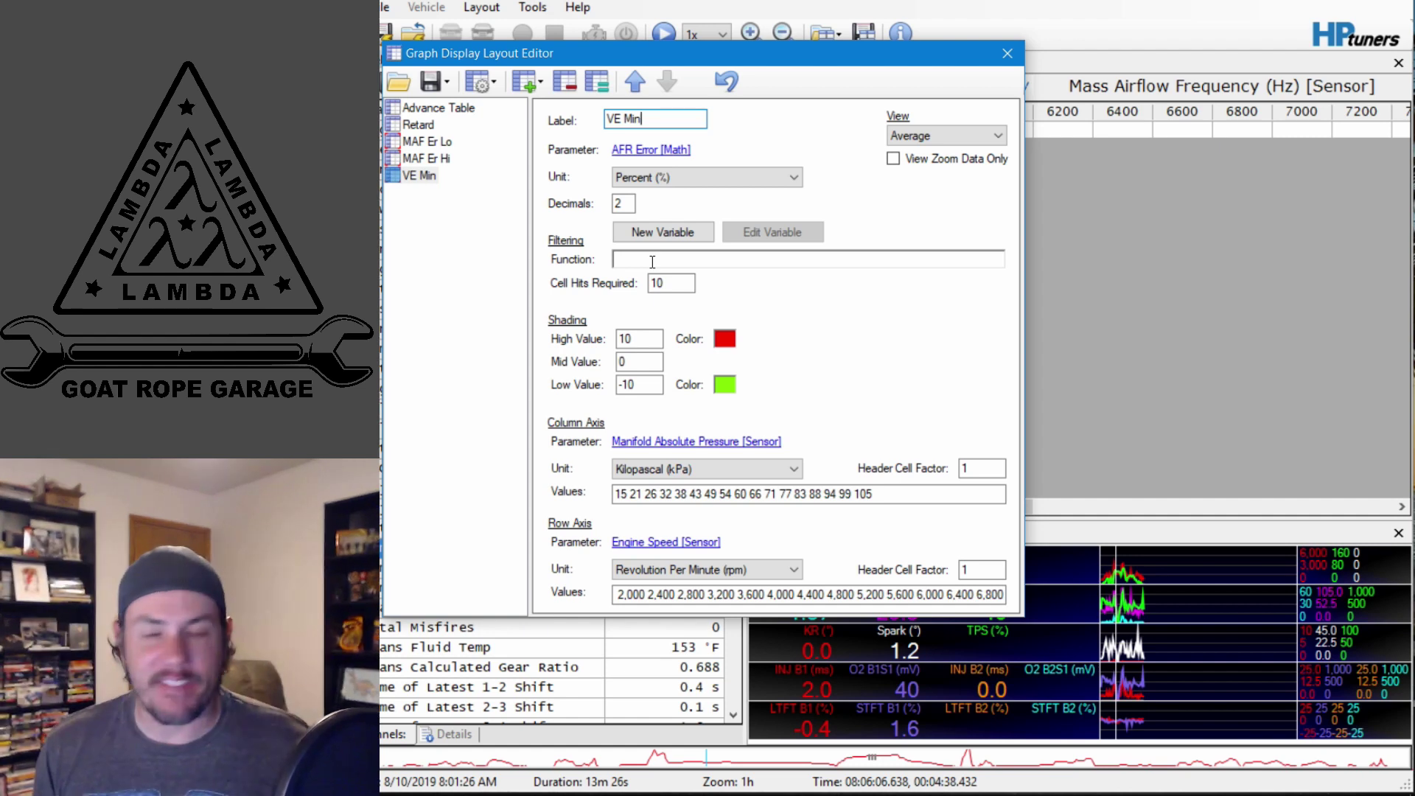
Add a filter function to the VE Min graph using the Cam Angle variable in degrees with the condition < 5.
left_click_drag(638, 65, 810, 100)
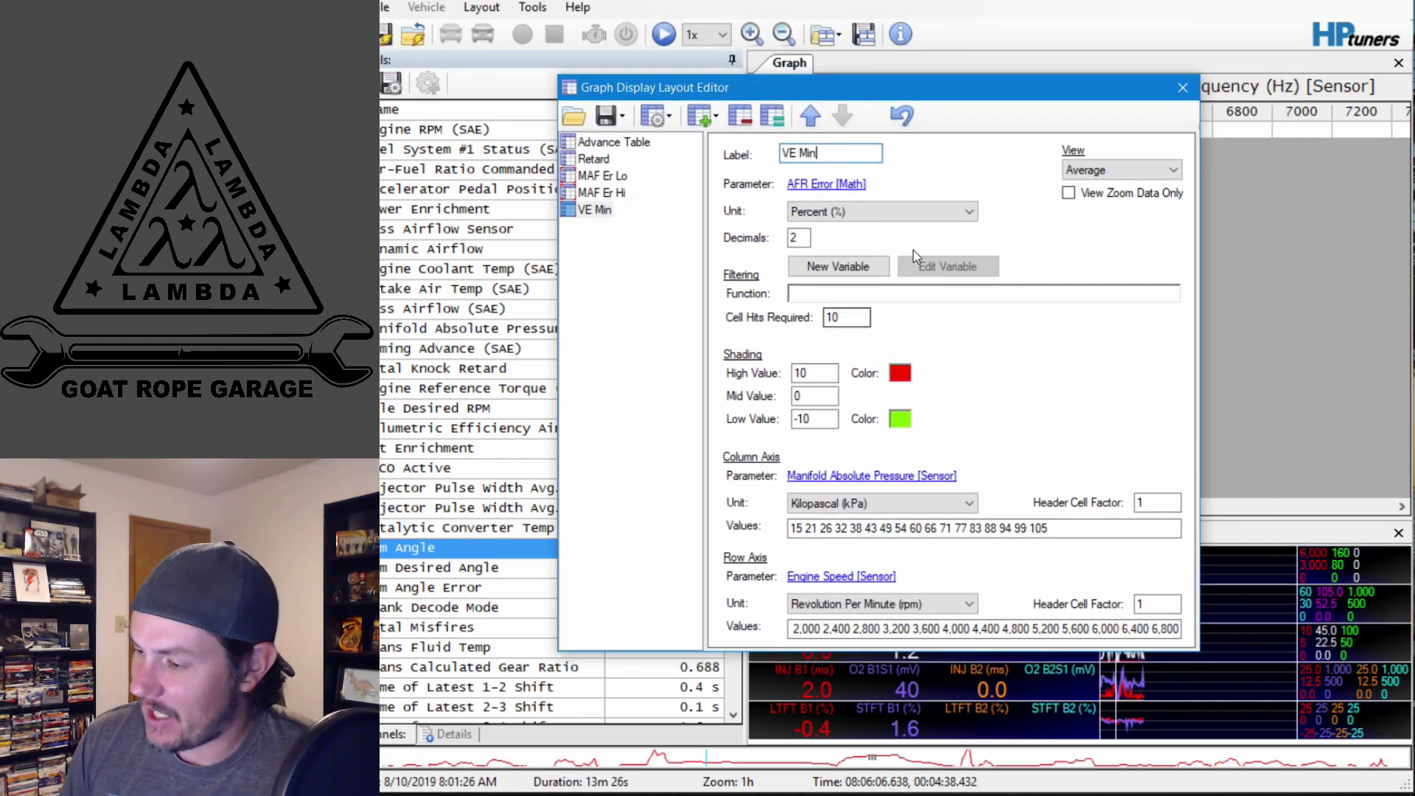
left_click(832, 272)
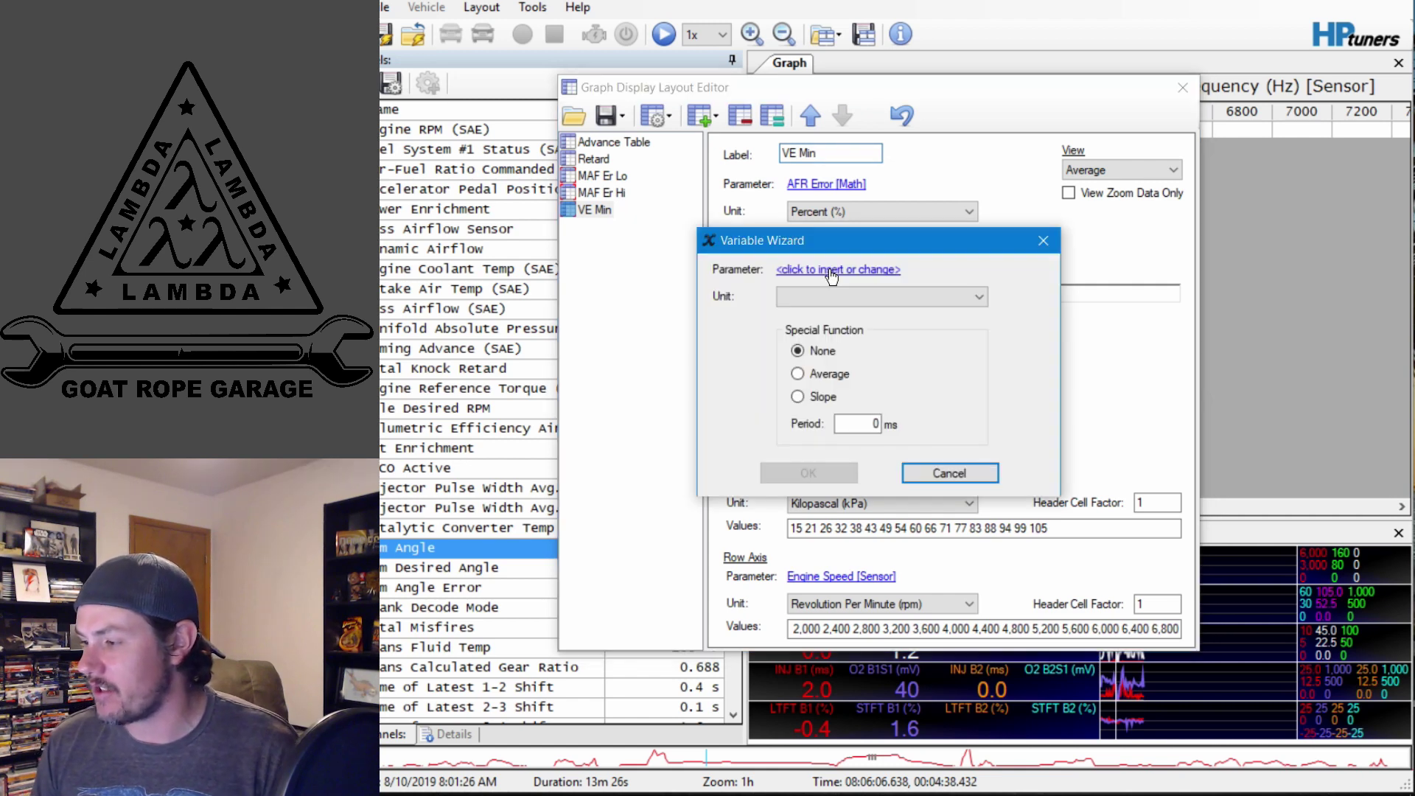
left_click(832, 271)
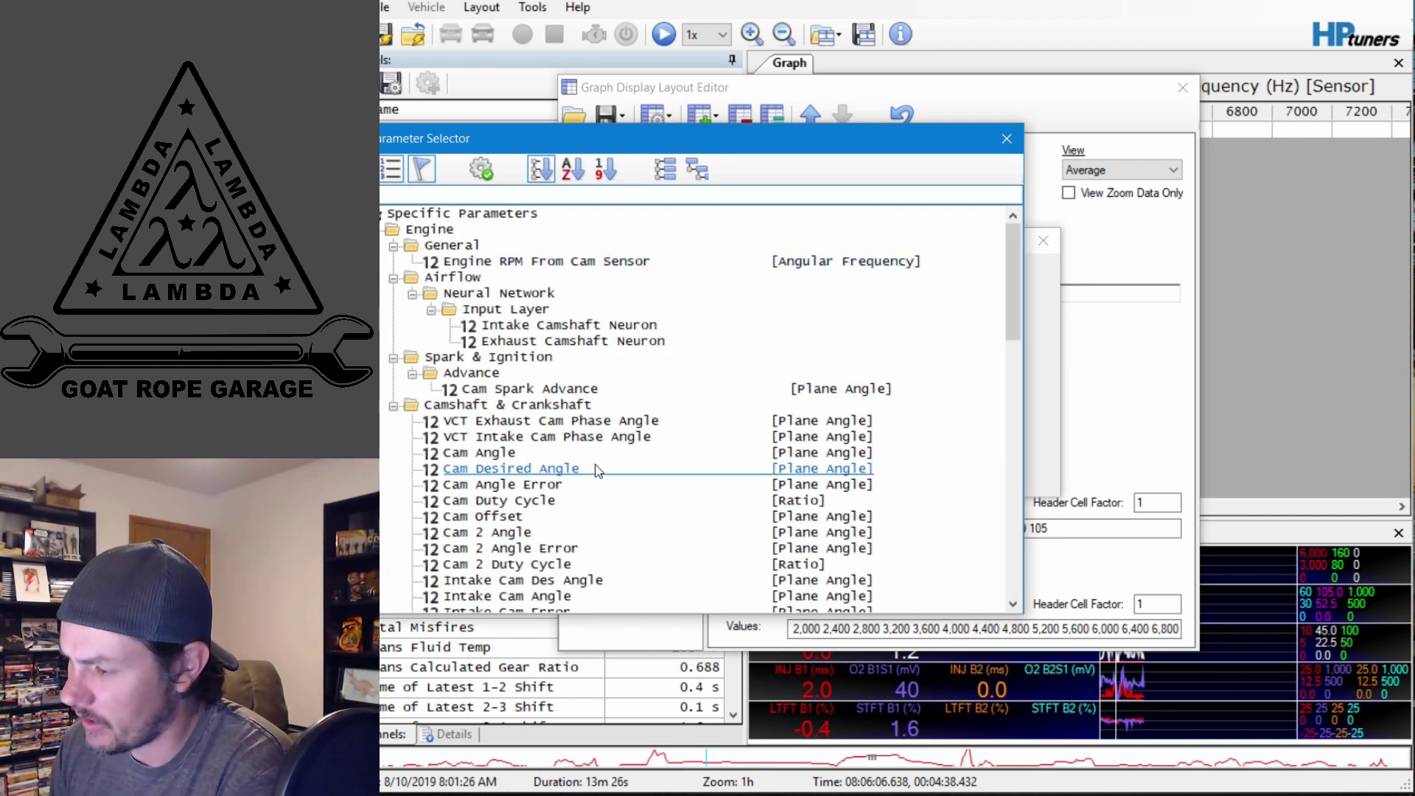
left_click(541, 440)
double_click(539, 452)
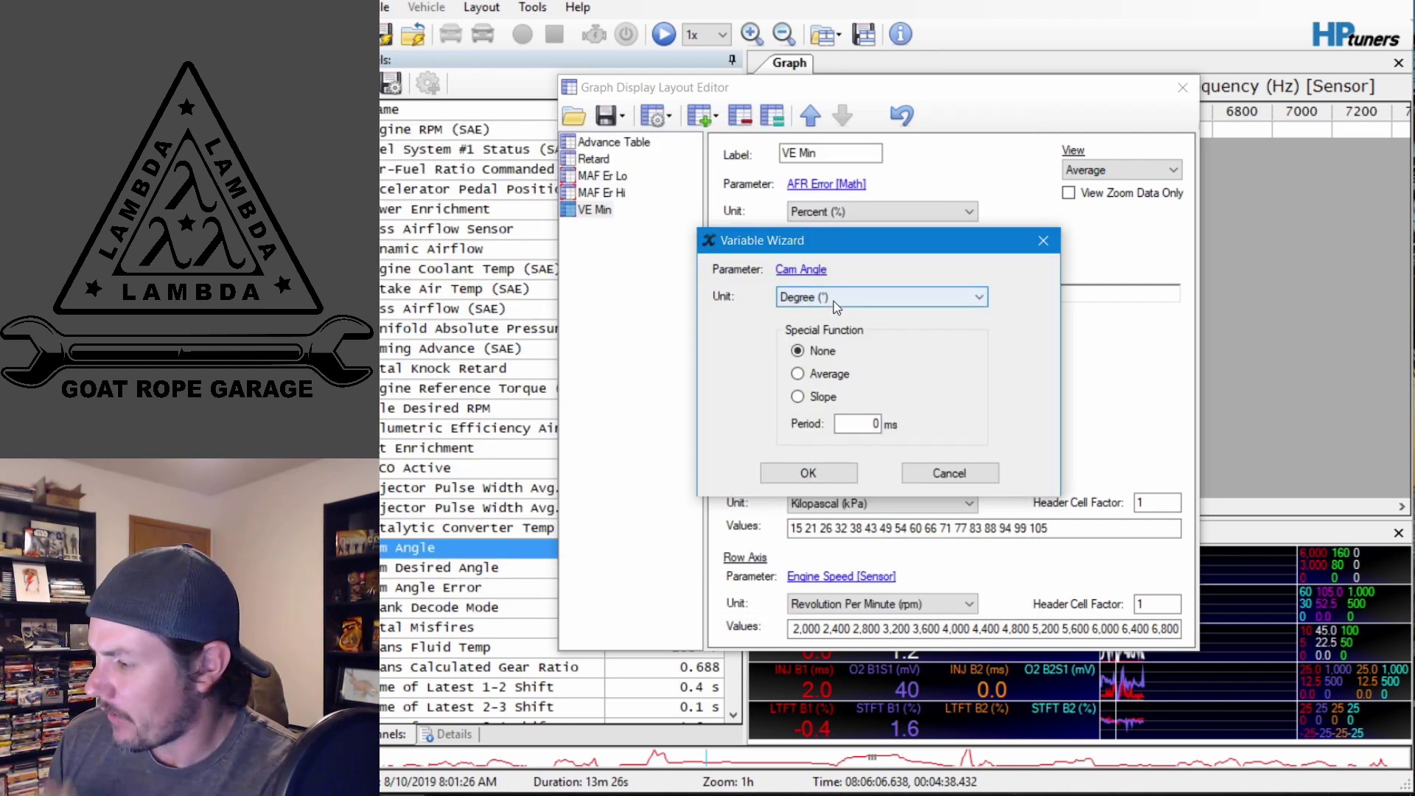
left_click(809, 472)
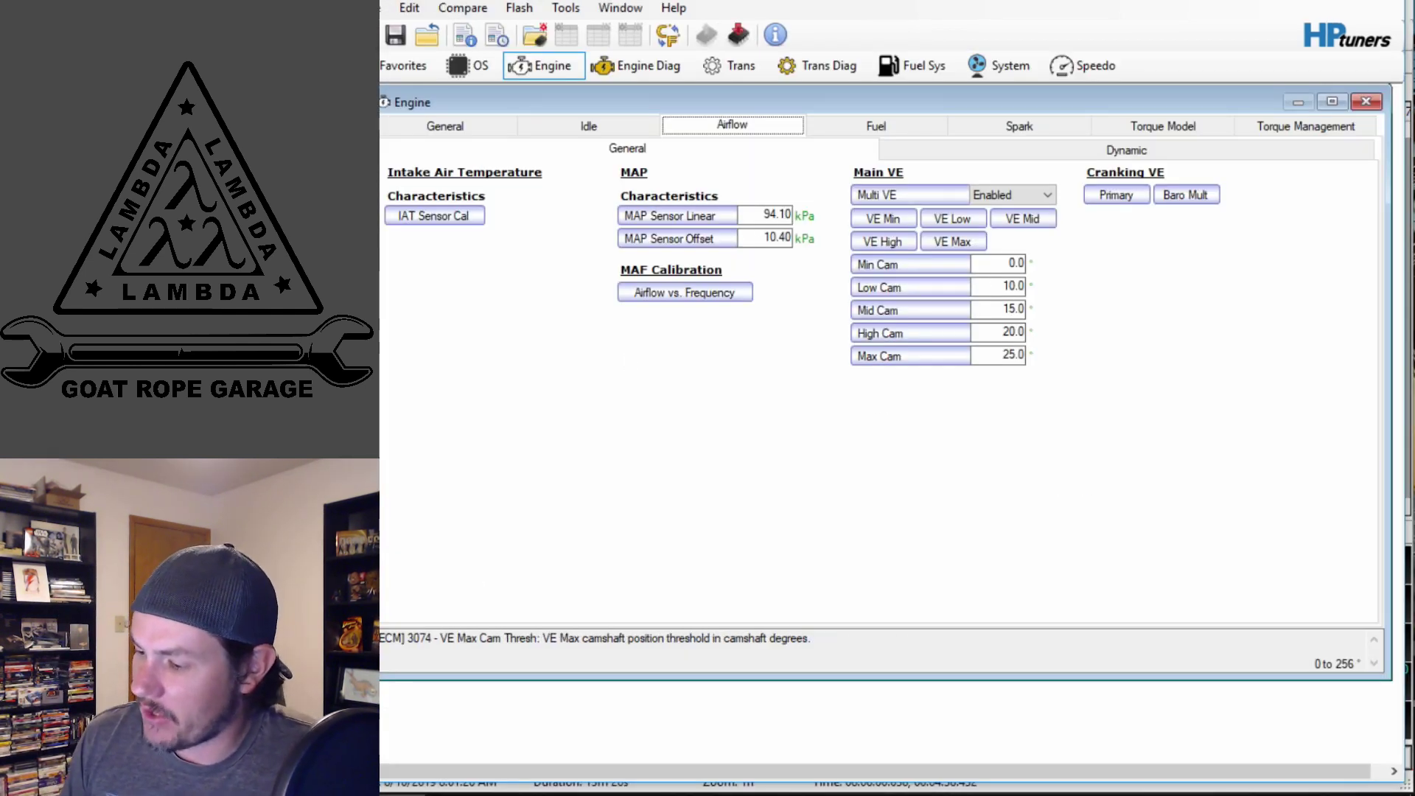
key("alt+Tab")
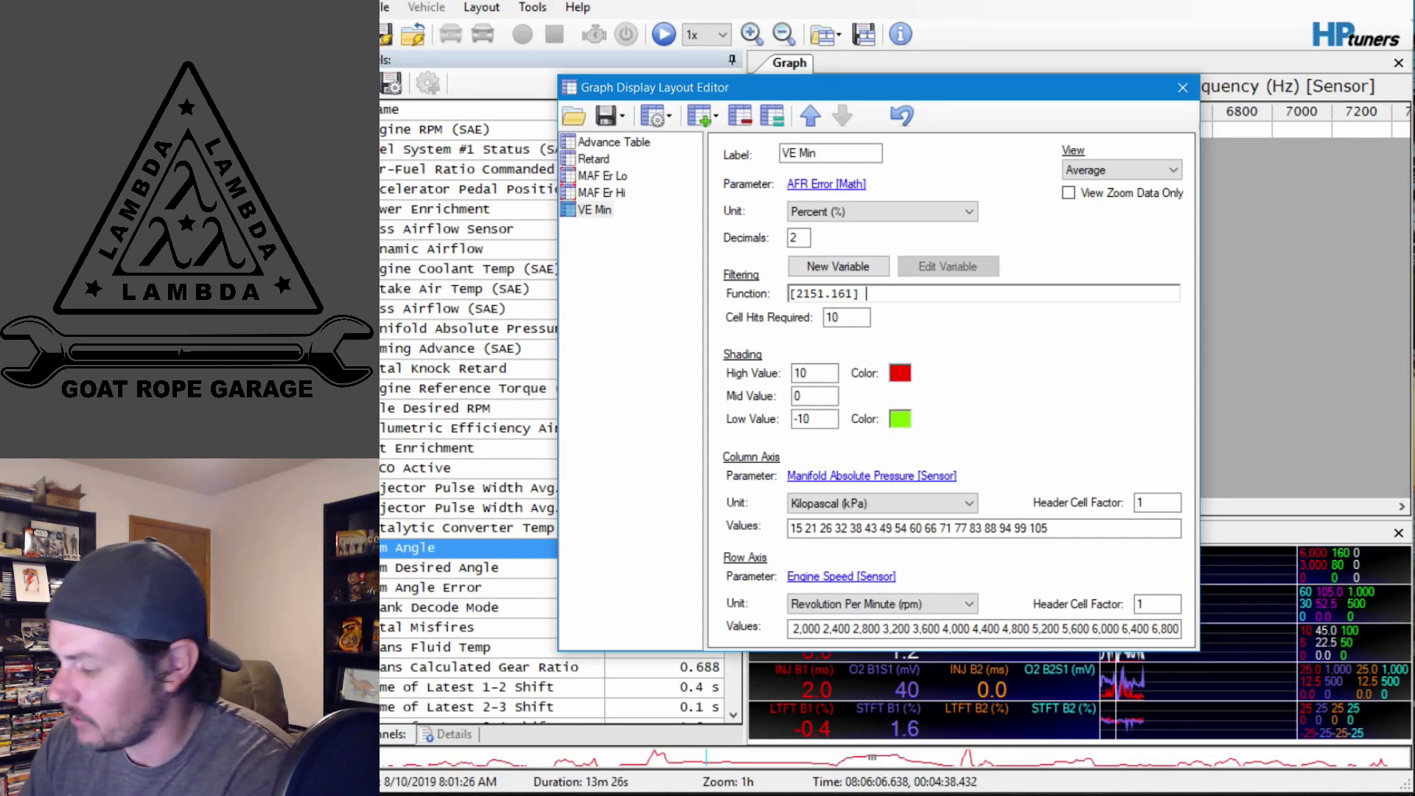
type("< 5")
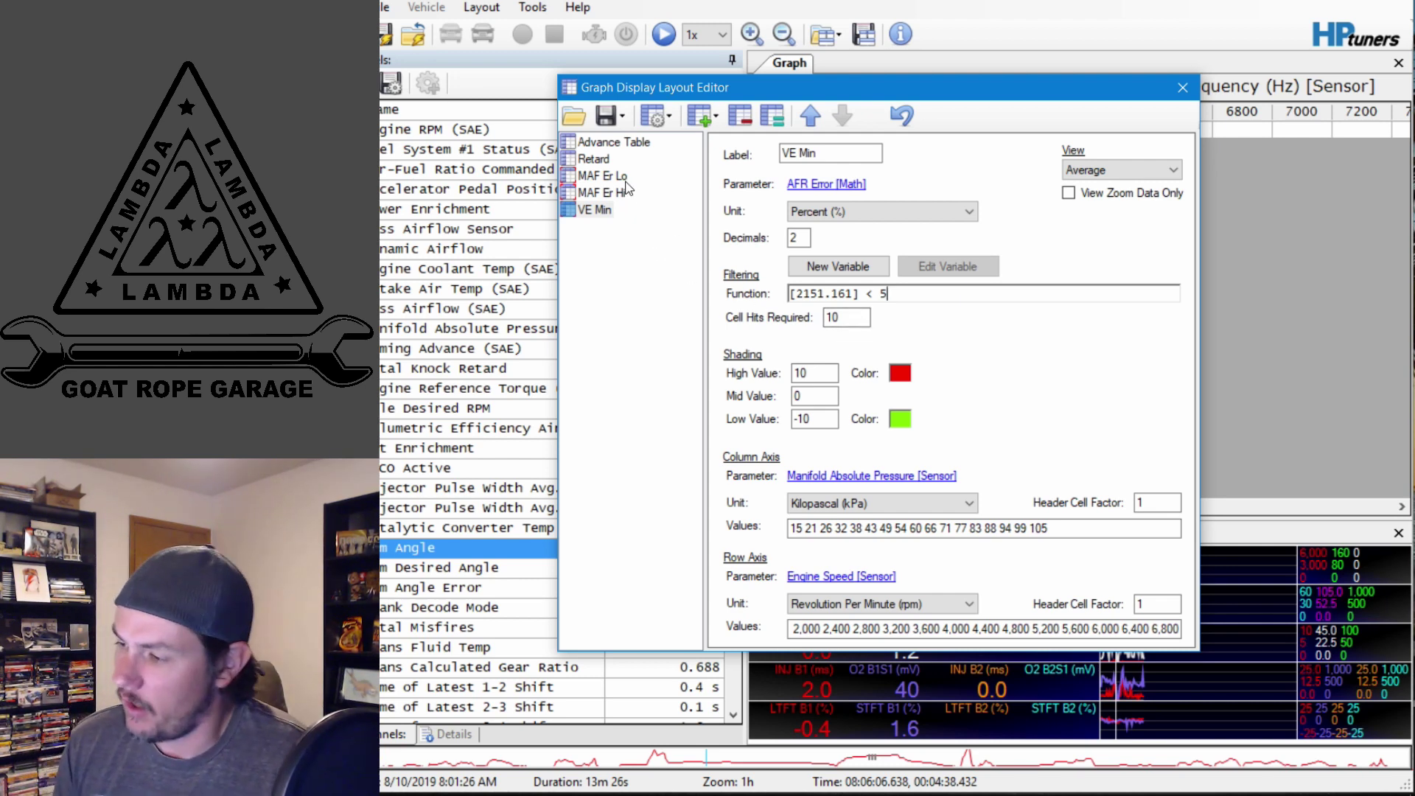
Save only the selected VE Min graph as VE Min.Table in the Lee folder.
left_click(820, 153)
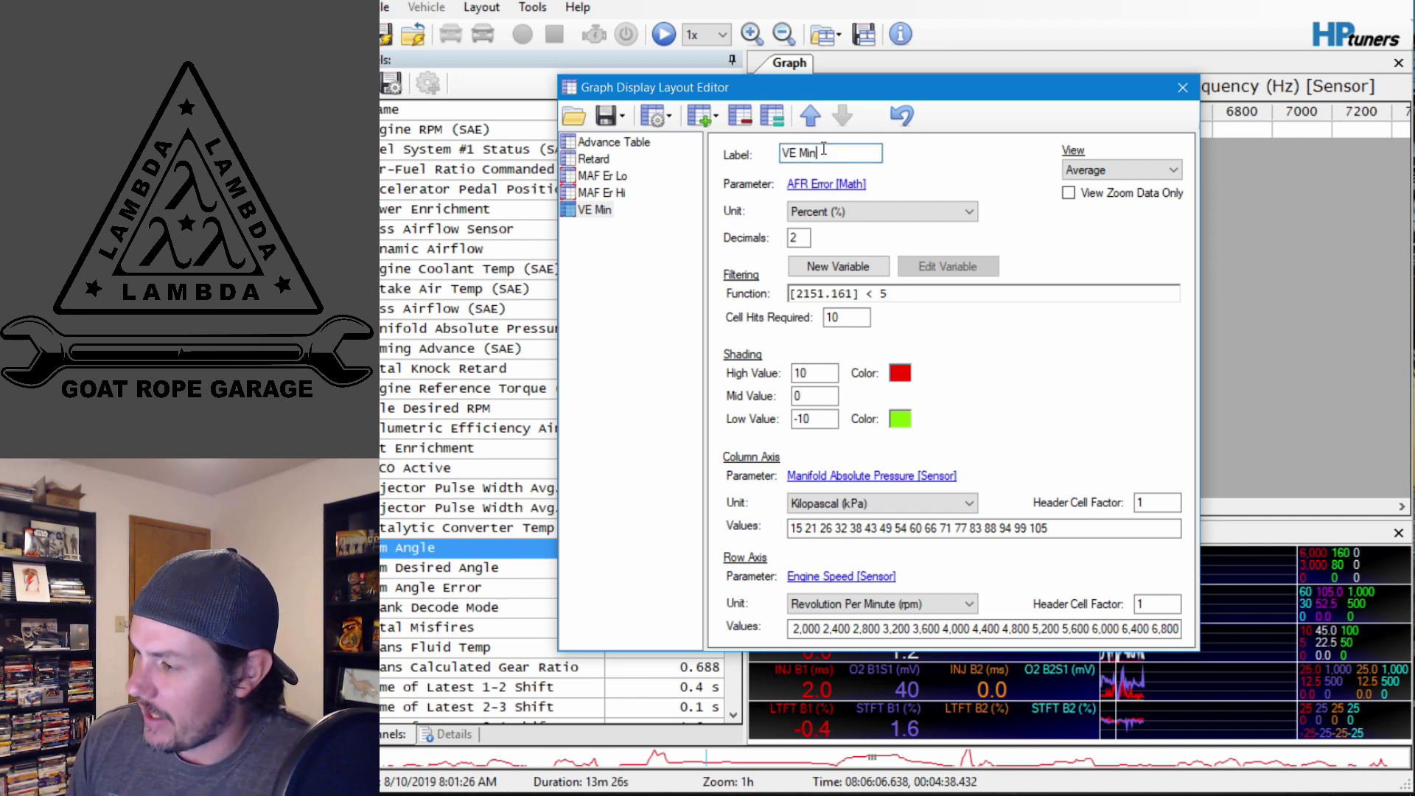
left_click(619, 120)
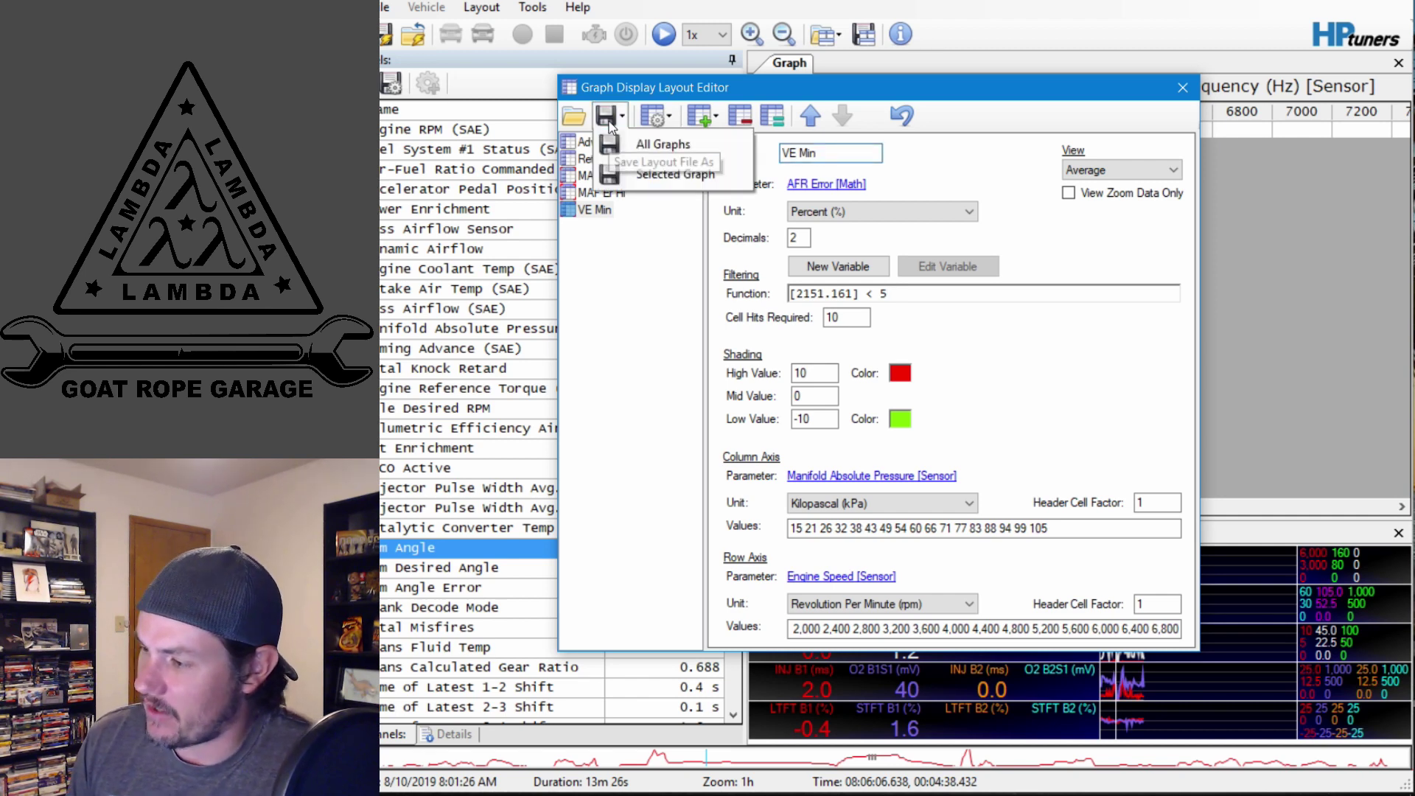
left_click(651, 174)
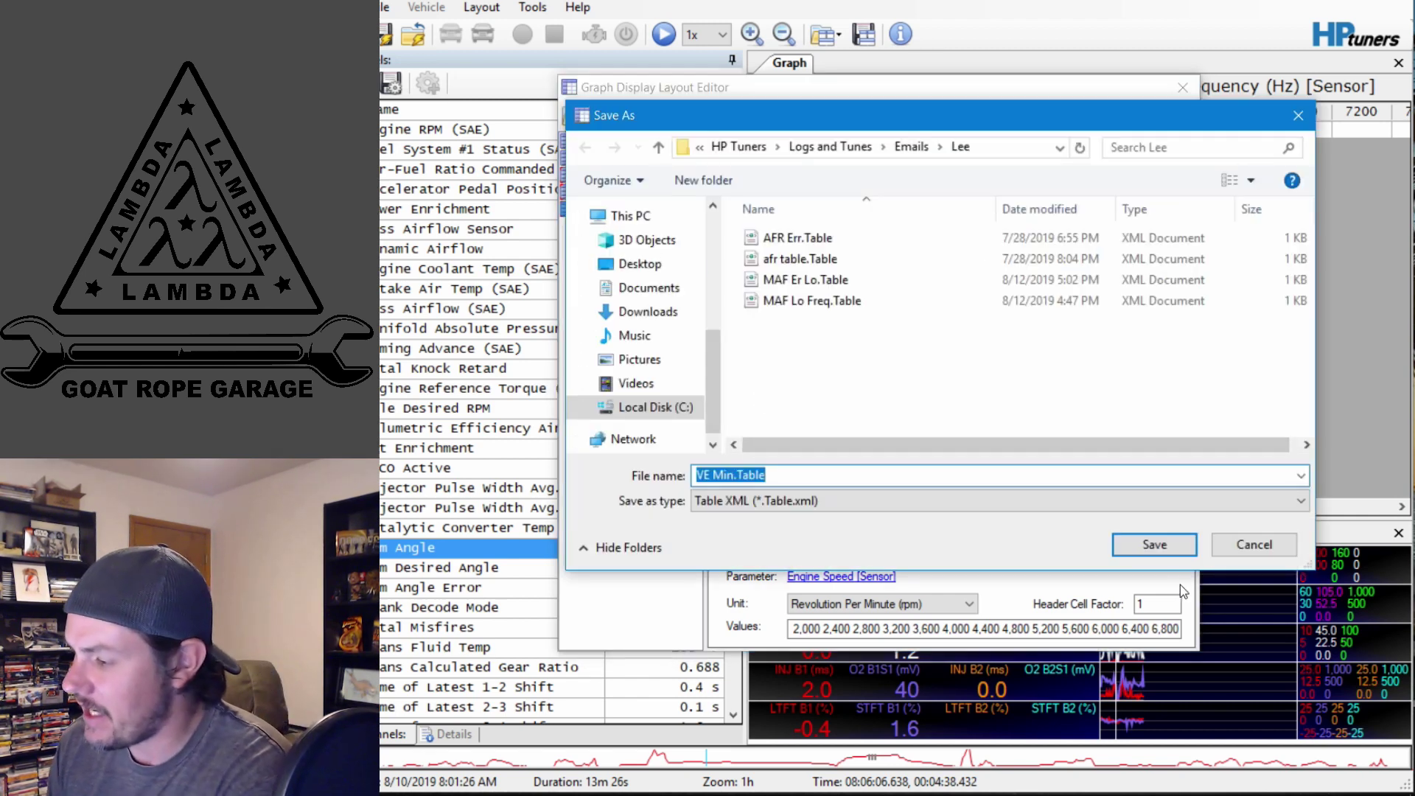
left_click(1154, 546)
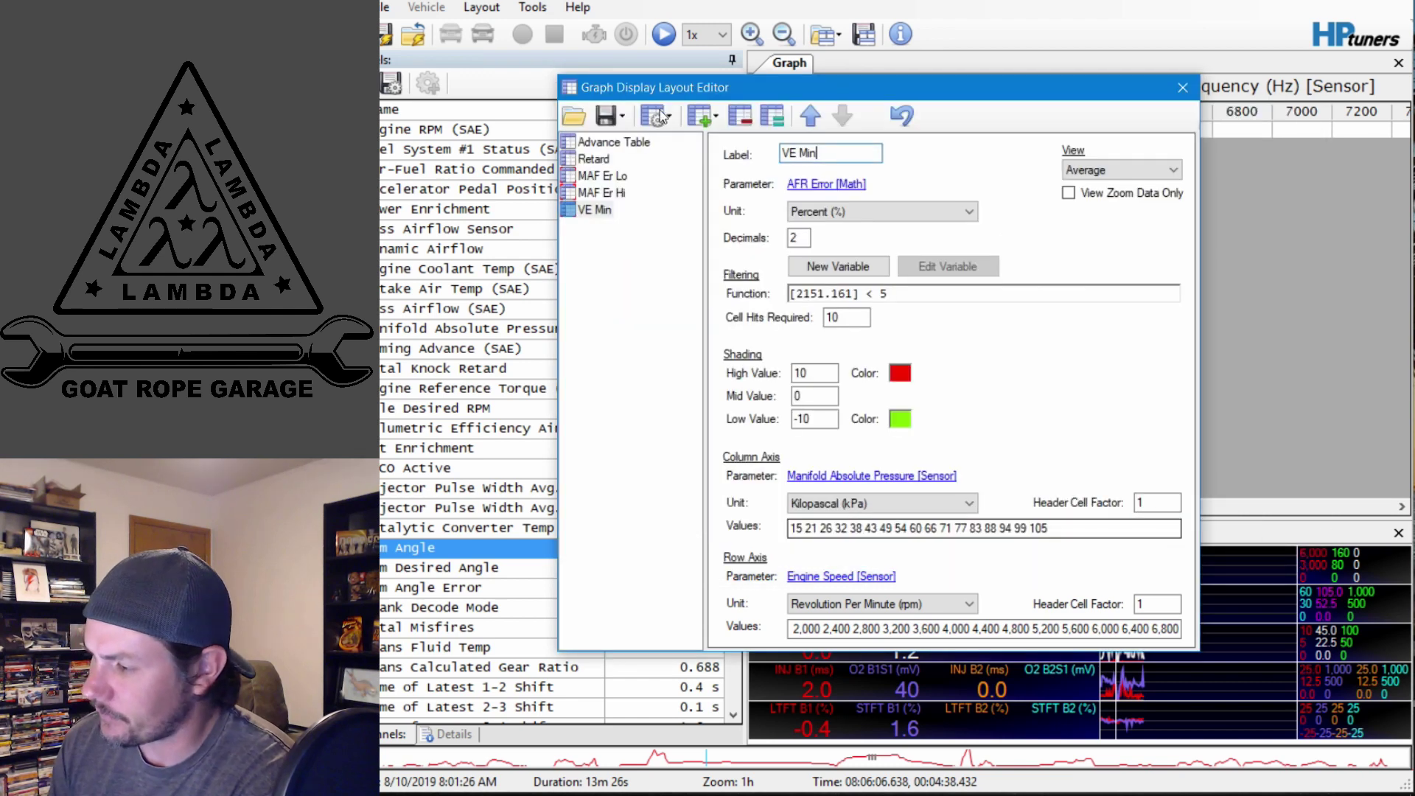
Load the saved VE Min.Table file repeatedly to add four copies of the VE Min graph to the layout.
left_click(582, 117)
double_click(801, 330)
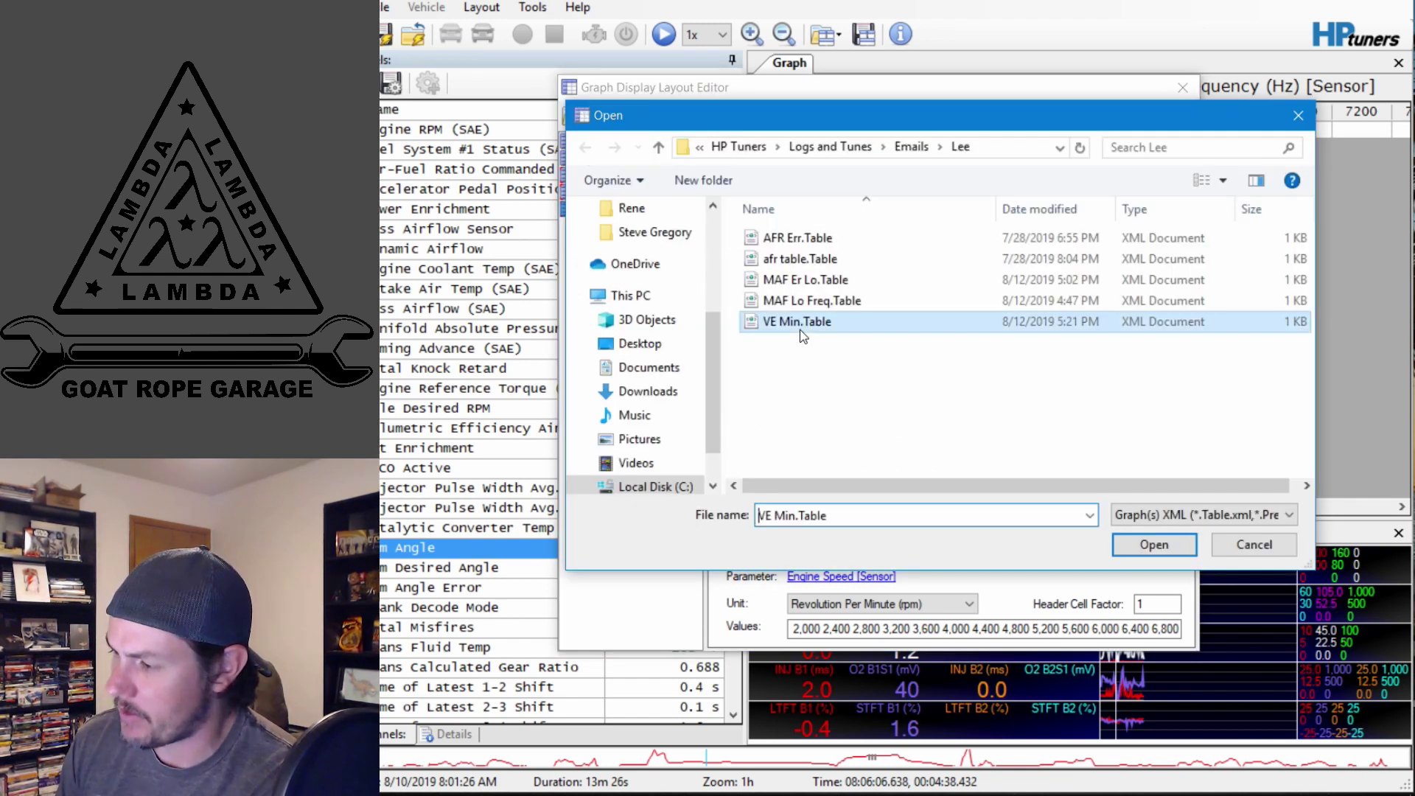
left_click(582, 116)
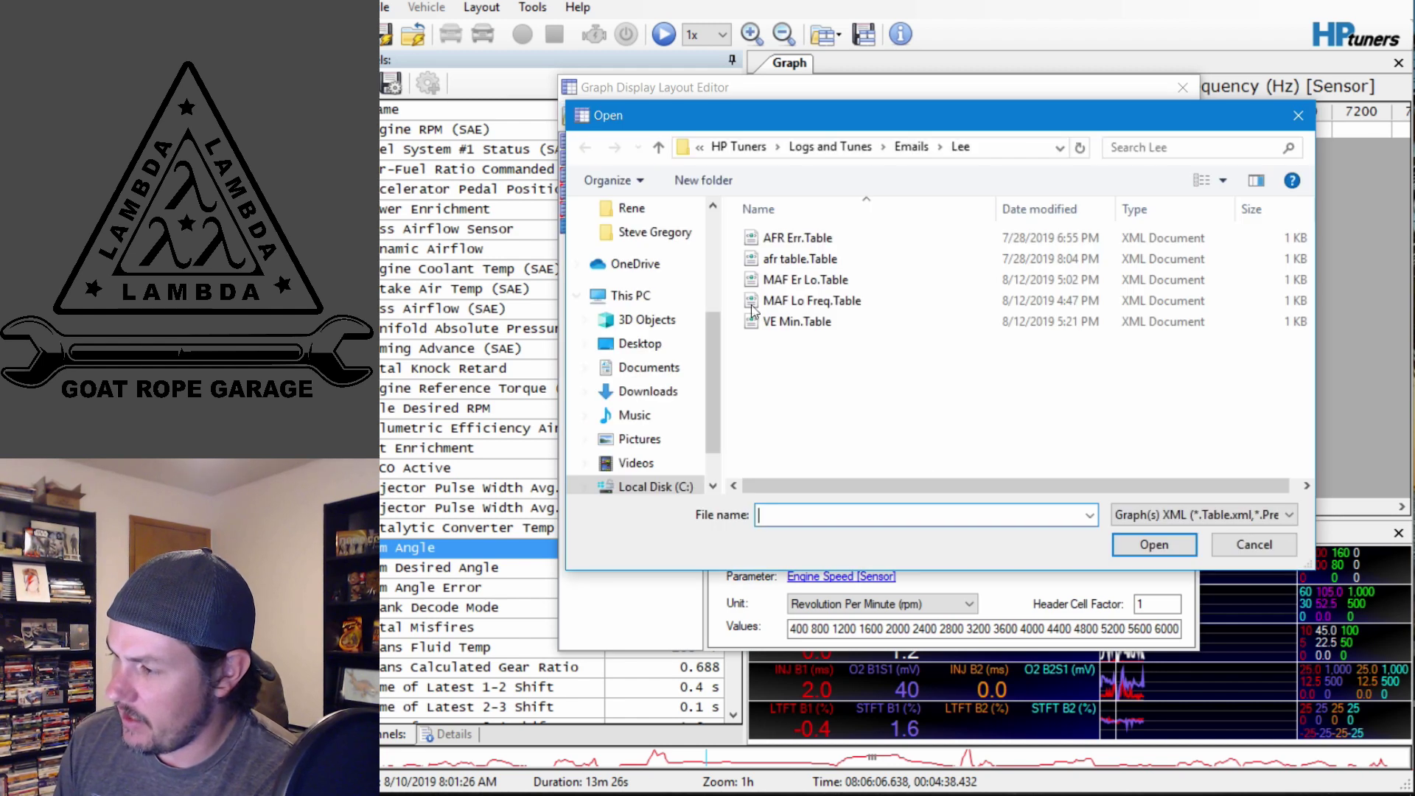
double_click(780, 324)
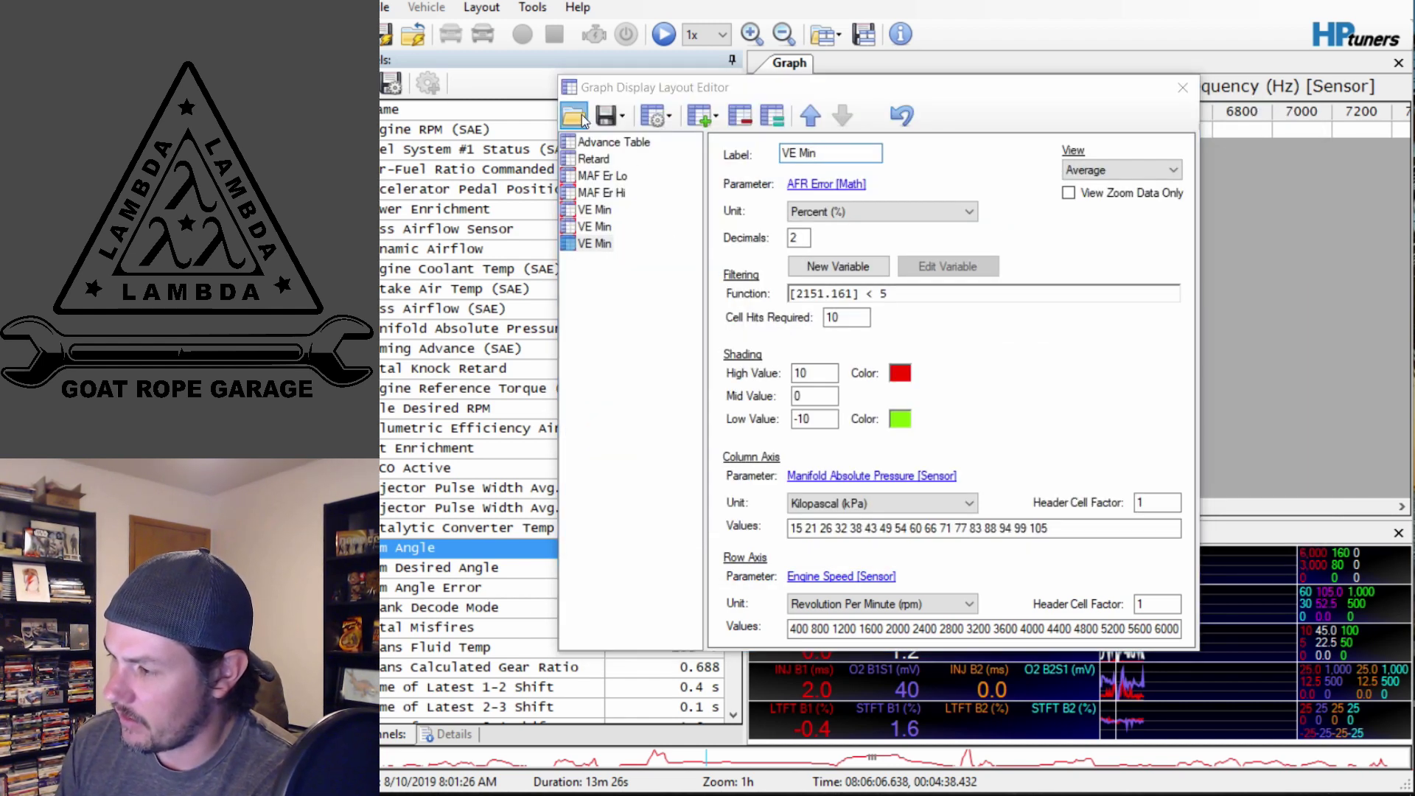
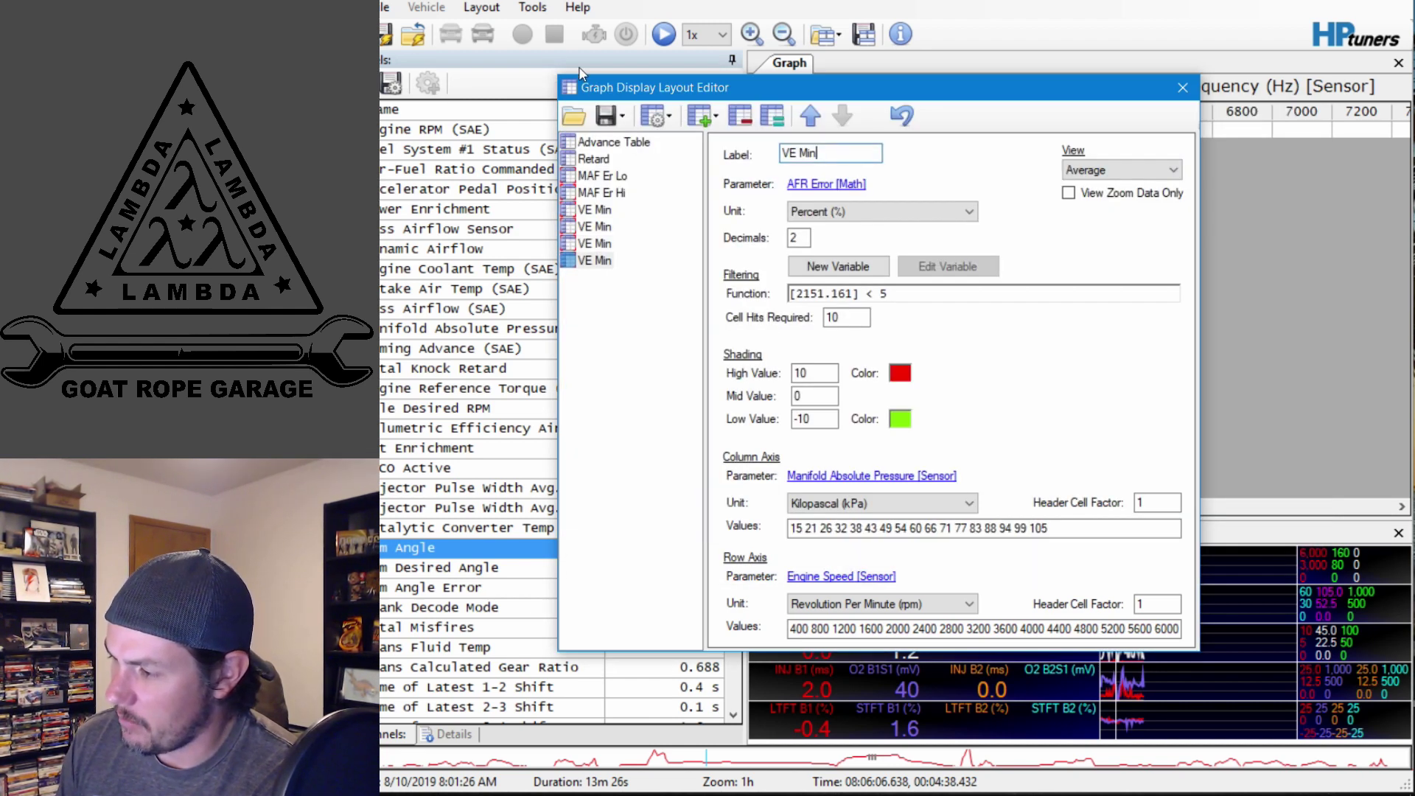
left_click(574, 115)
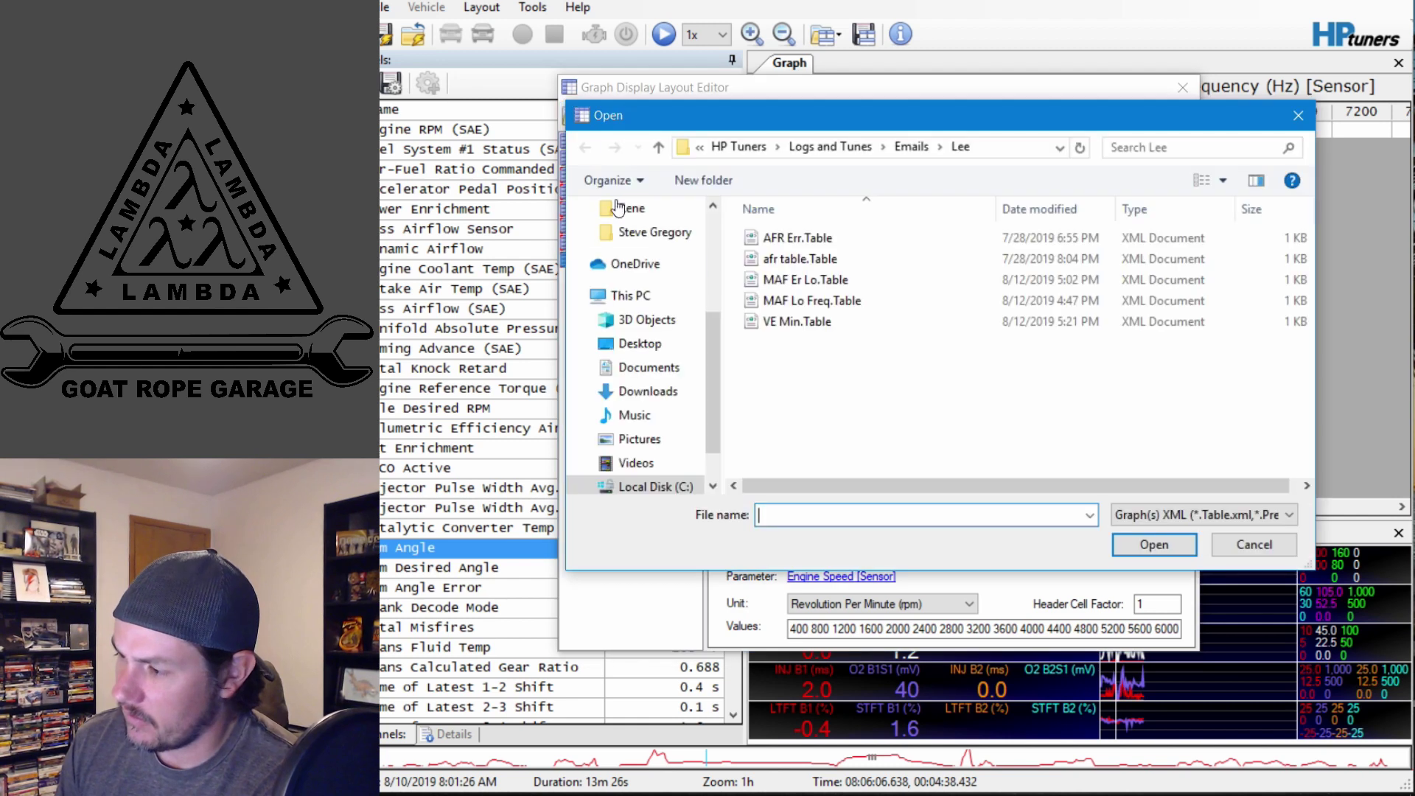
double_click(792, 323)
Check the VE table names in the VCM Editor, and relabel the second VE Min graph in the Scanner as VE Low.
left_click(609, 211)
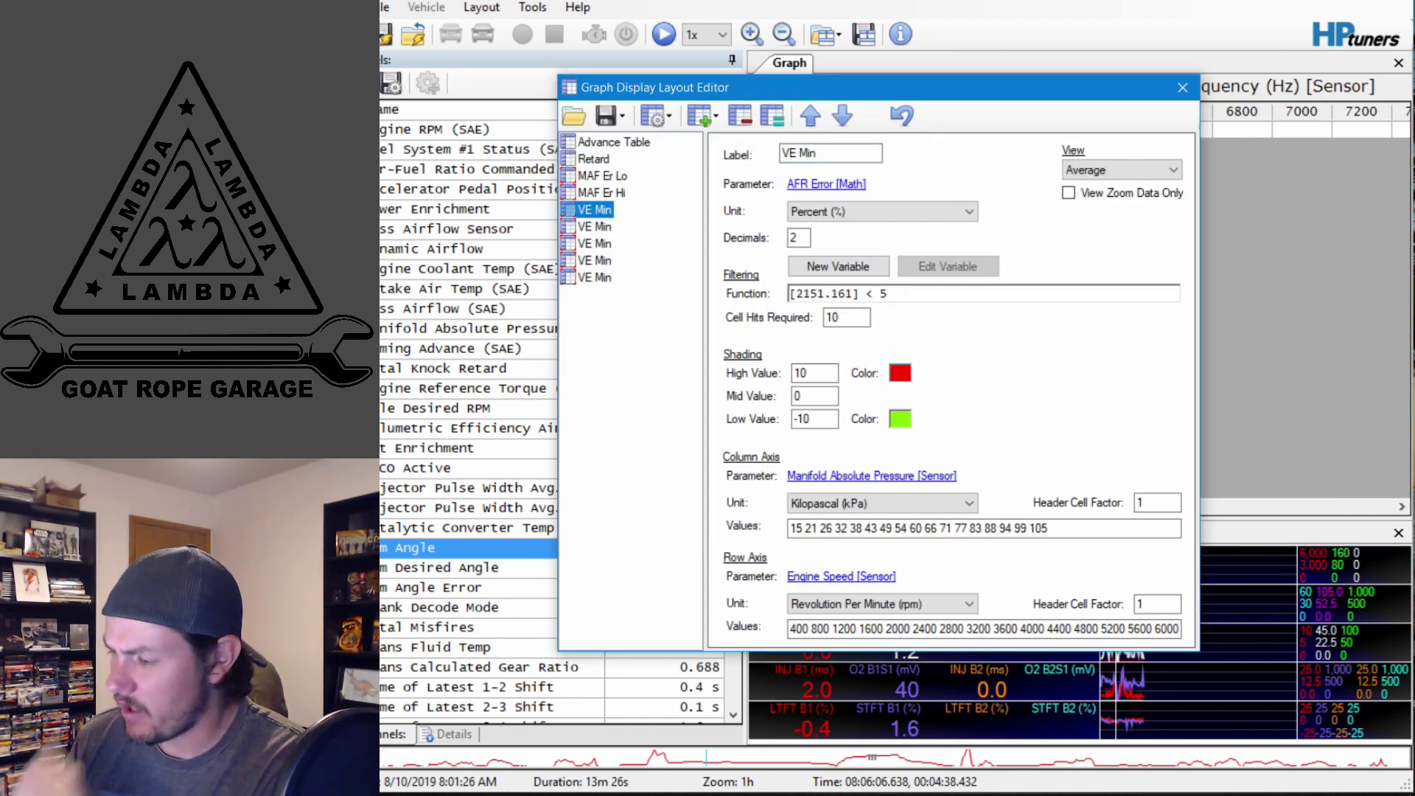
key("alt+Tab")
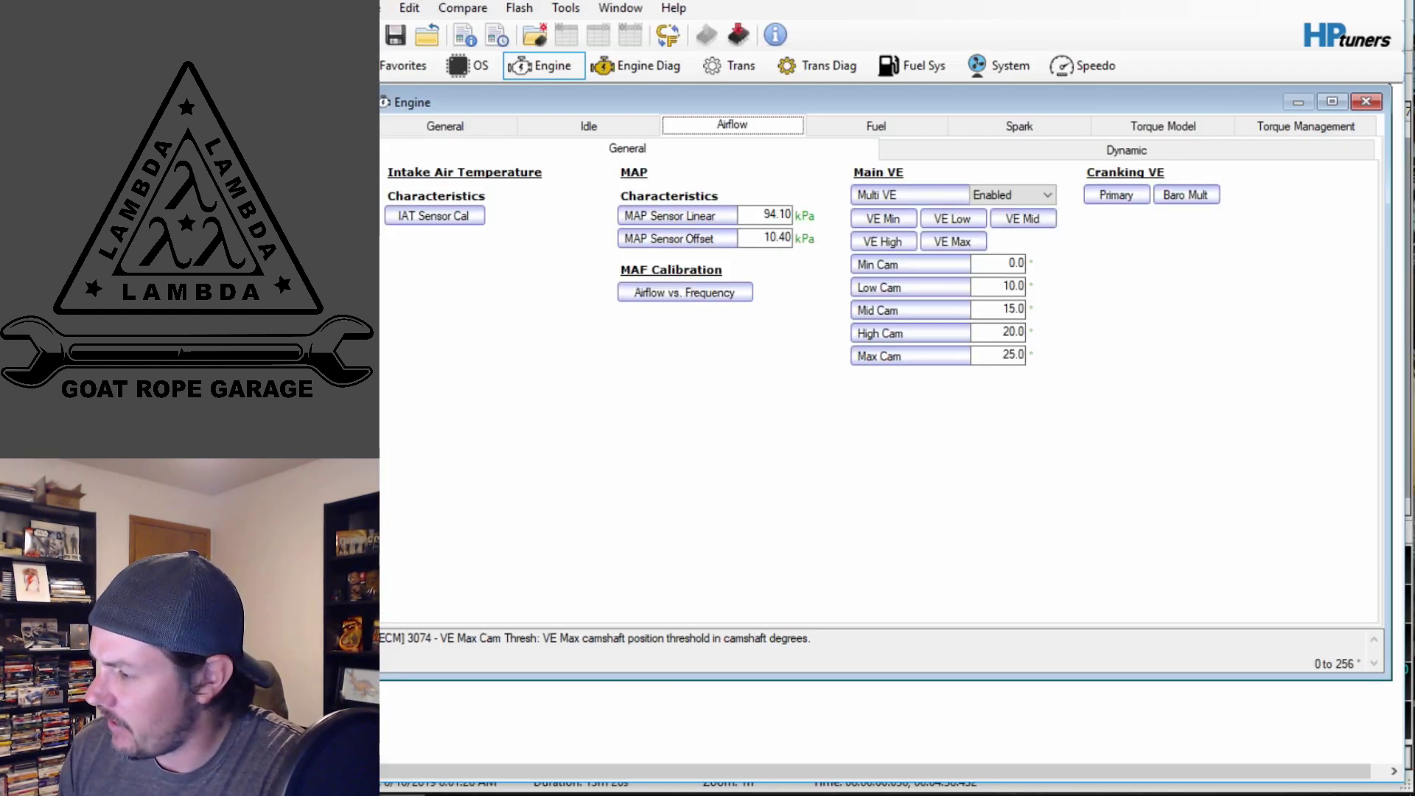
key("alt+Tab")
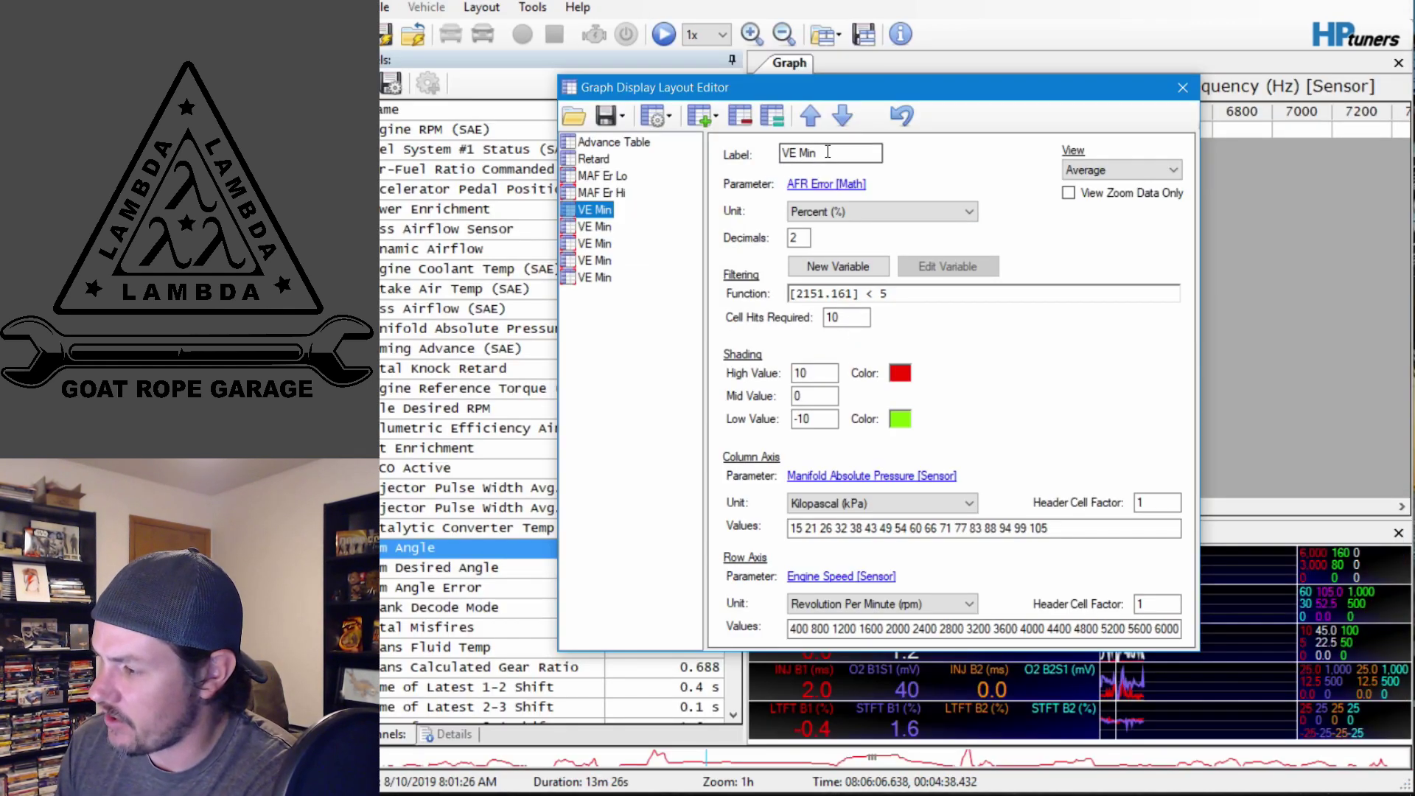
key("Down")
left_click(854, 153)
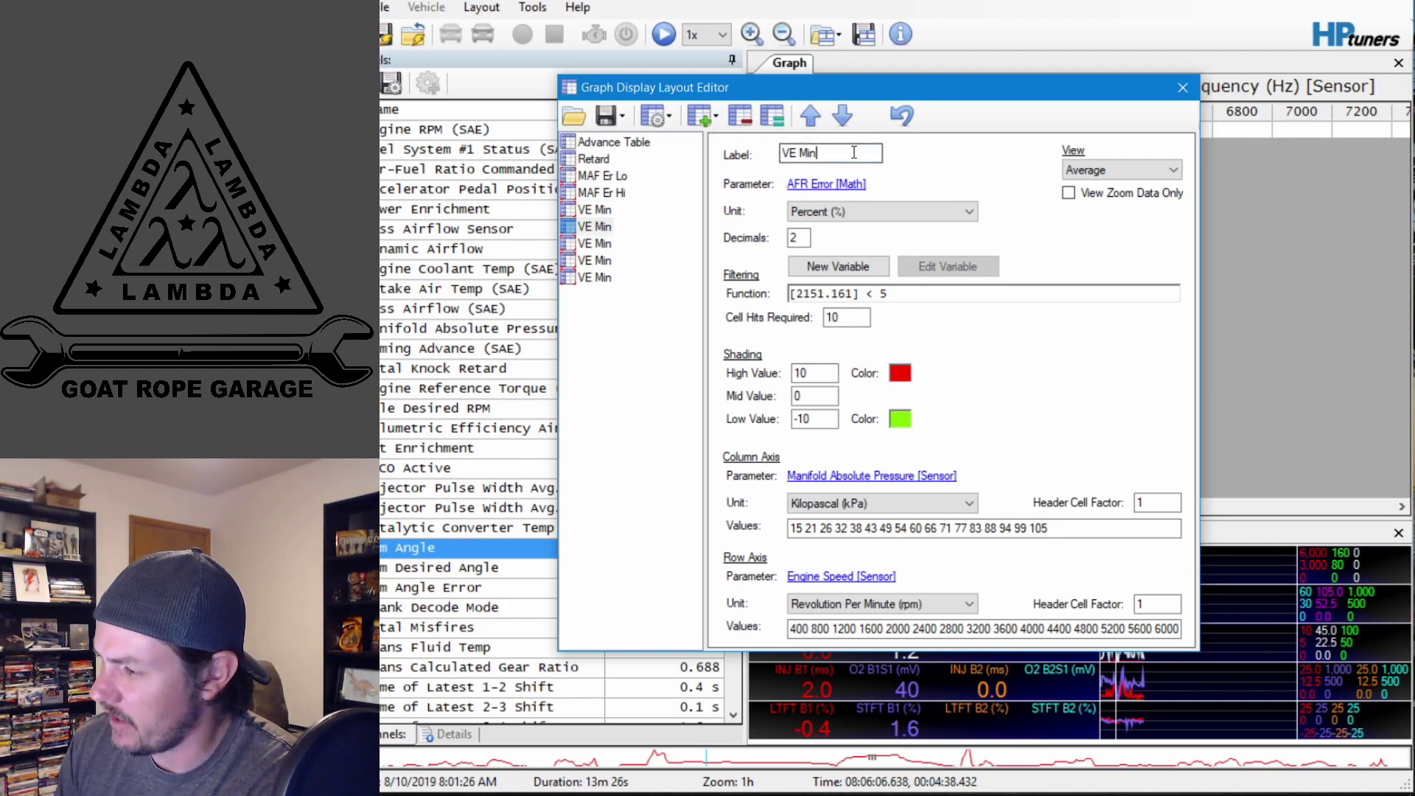
key("BackSpace")
key("BackSpace")
key("BackSpace")
type("Low")
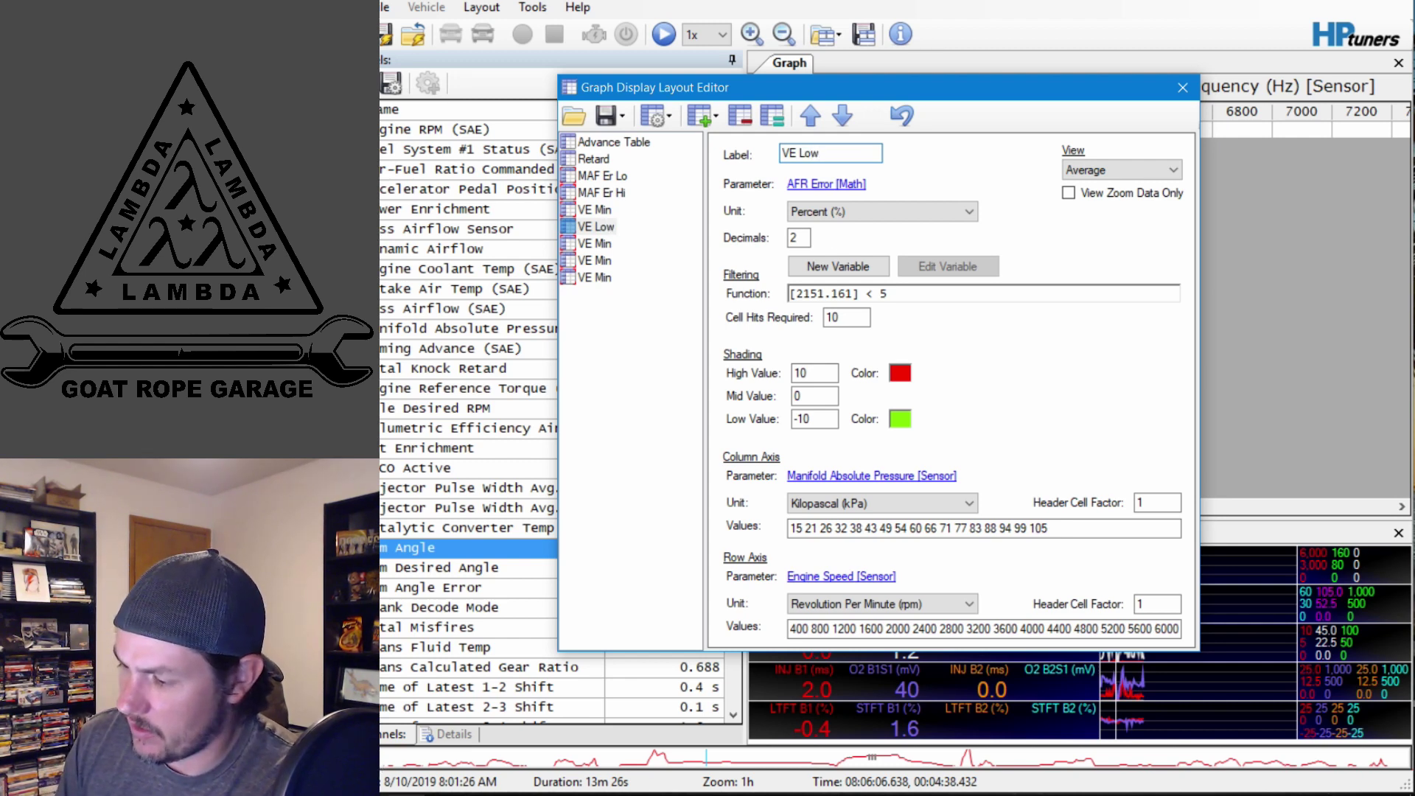
Consult the Main VE table names in the VCM Editor, and relabel the graph below VE Low as VE Mid.
key("alt+Tab")
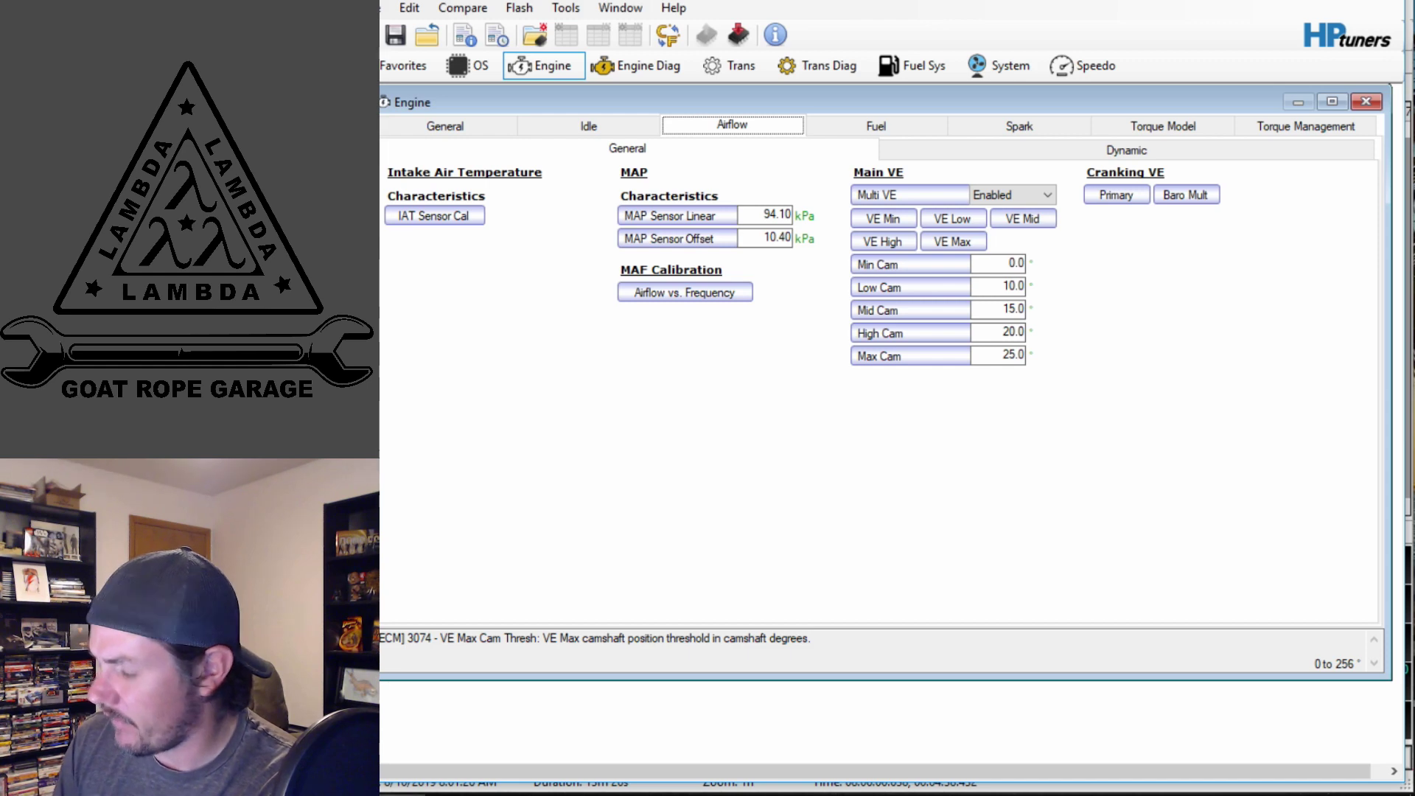
key("alt+Tab")
left_click(592, 245)
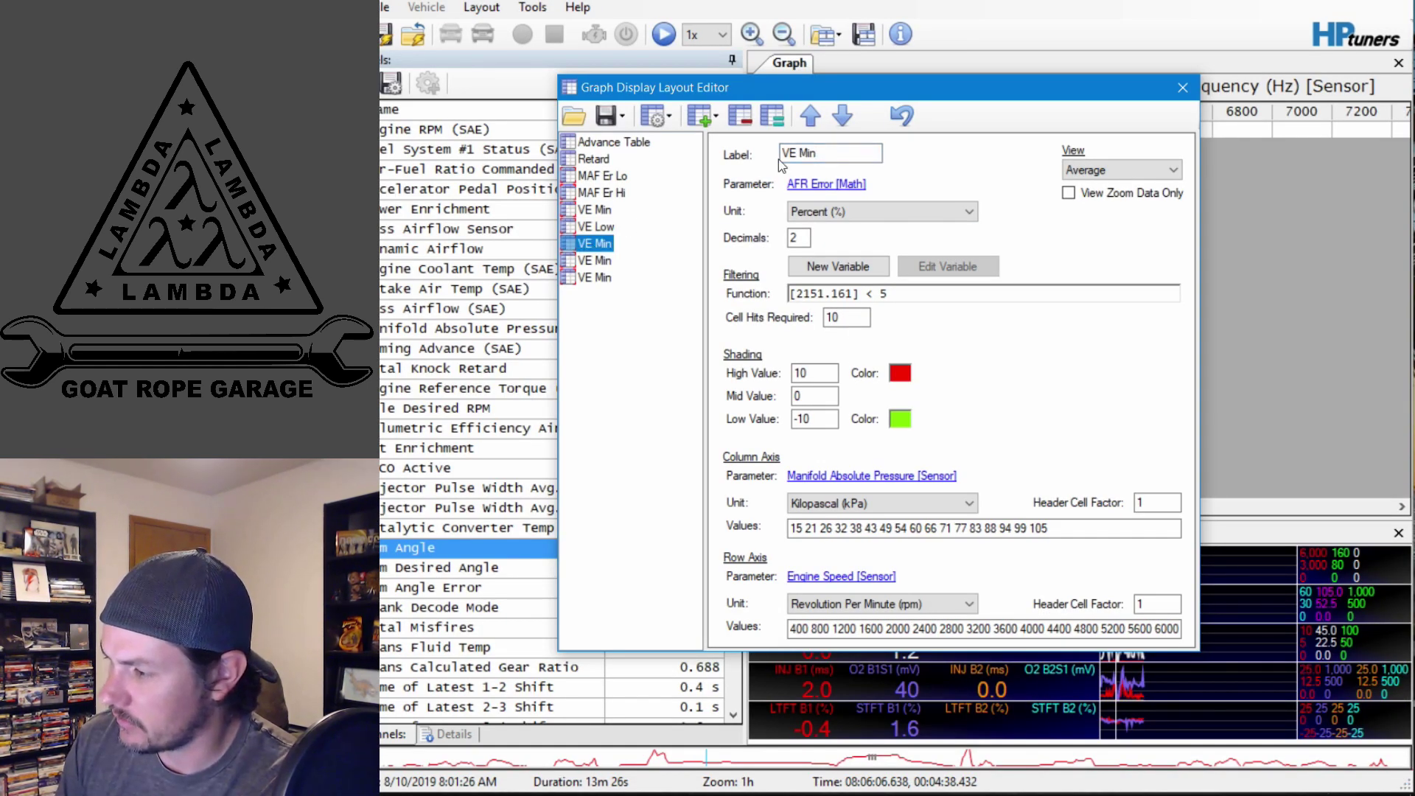
left_click(846, 154)
key("BackSpace")
type("d")
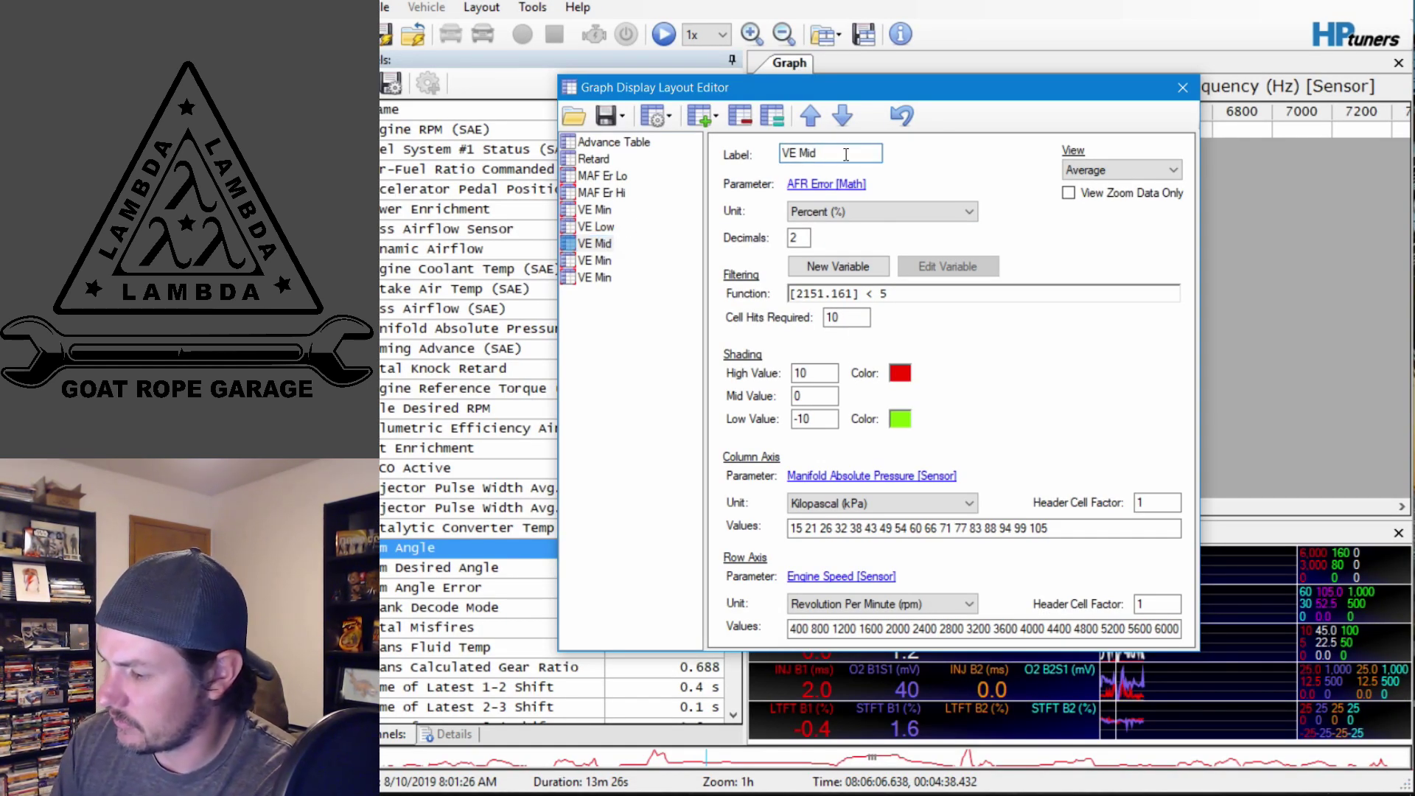
Check the VCM Editor for the following VE table name, and relabel the graph below VE Mid as VE Hi.
key("alt+Tab")
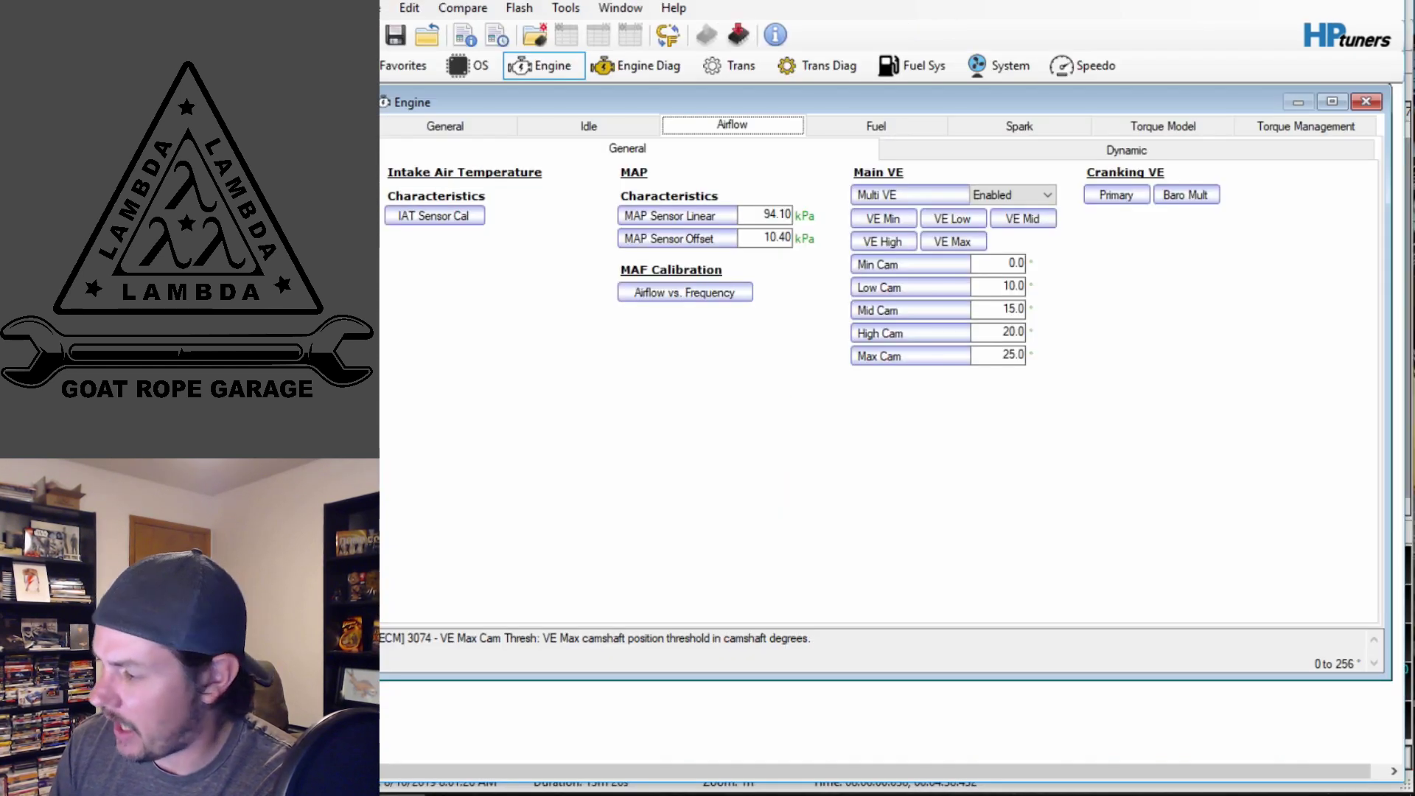
key("alt+Tab")
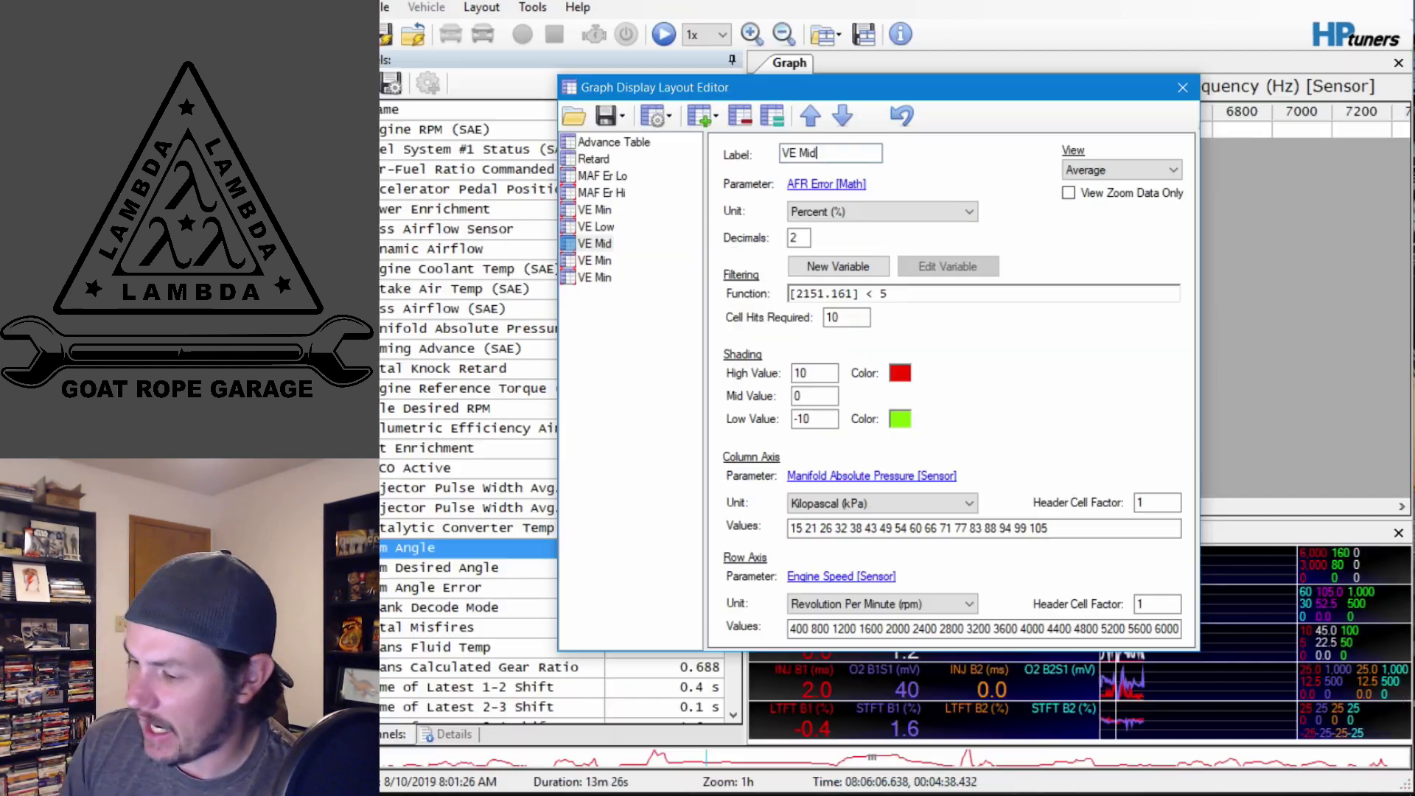
left_click(605, 262)
left_click(856, 150)
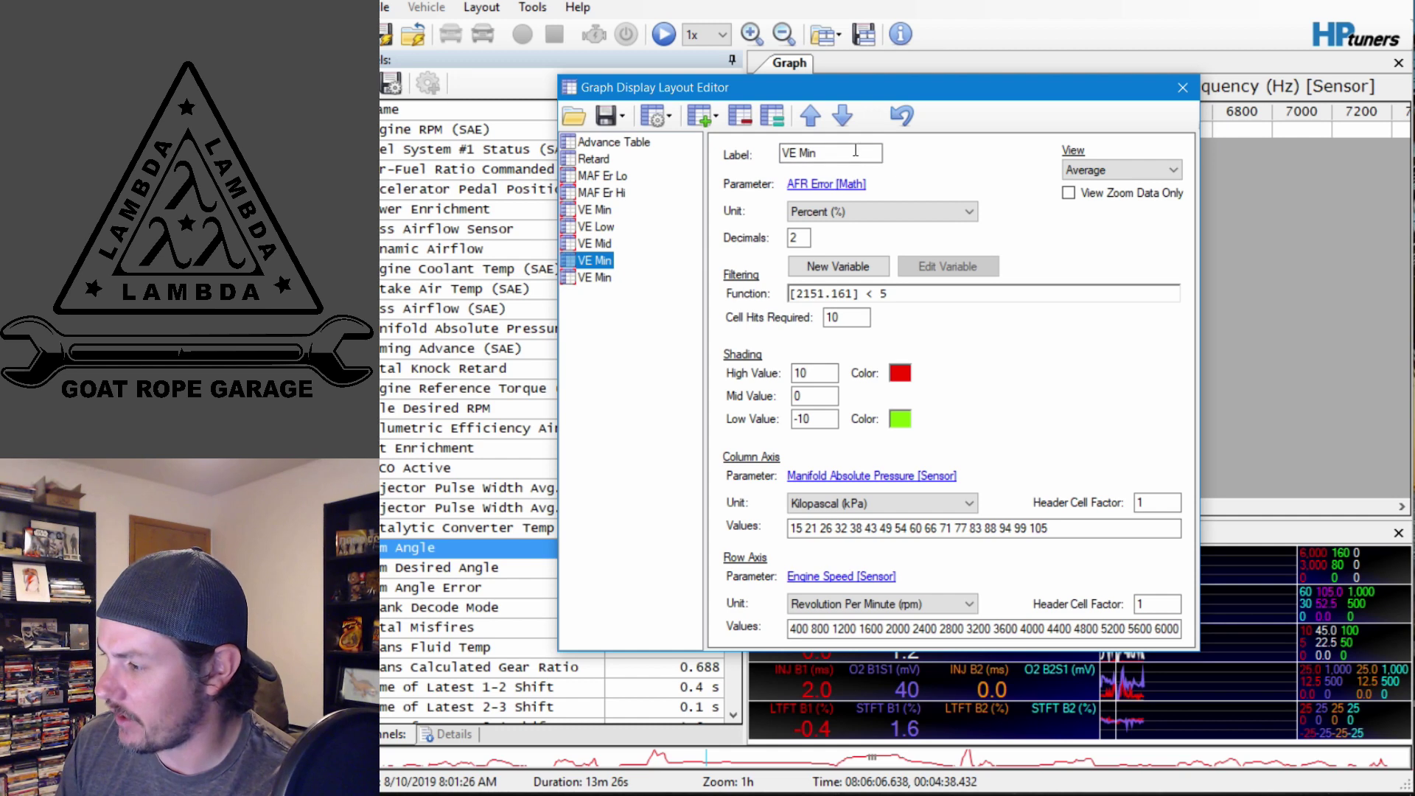
key("BackSpace")
key("BackSpace")
key("BackSpace")
type("Hi")
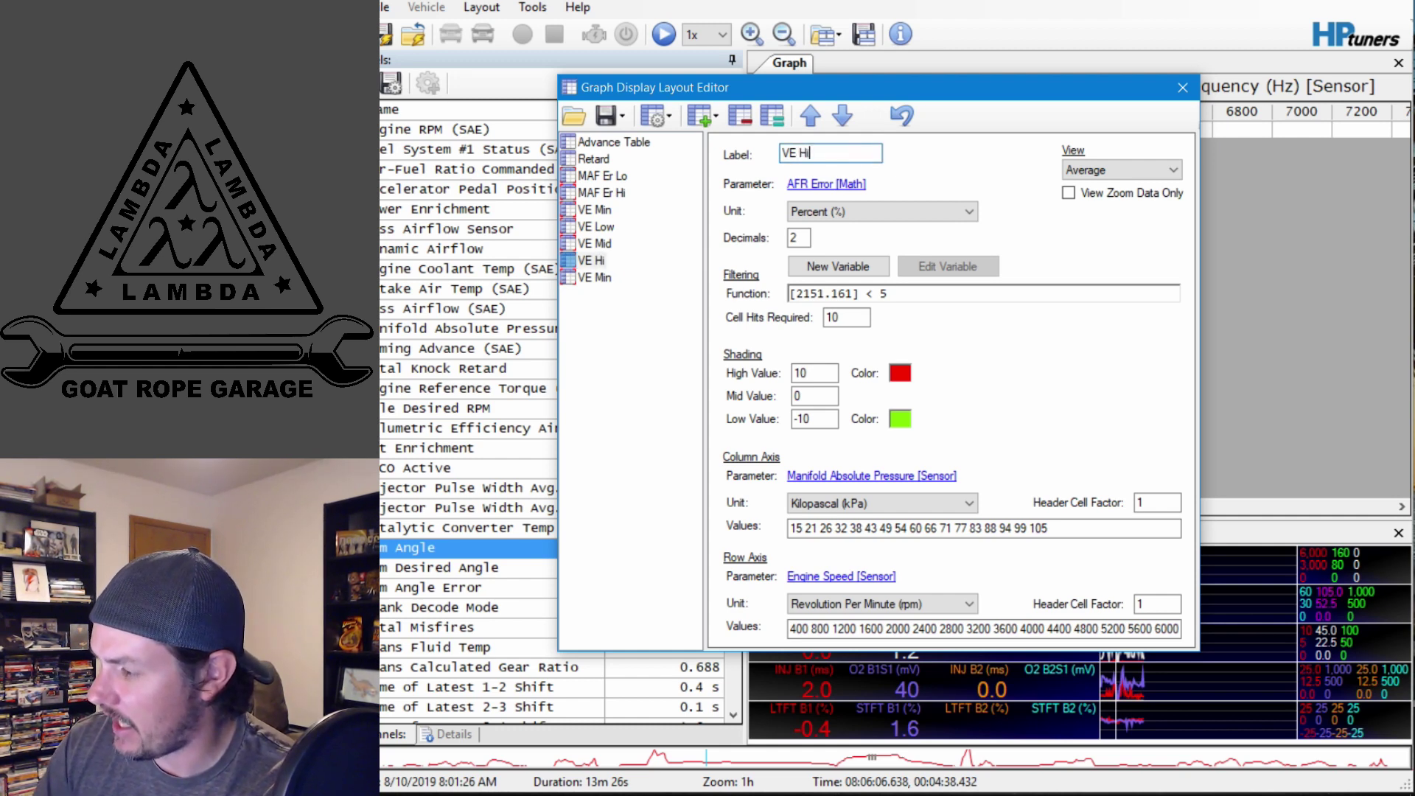
Relabel the last VE Min graph in the layout as VE Max.
left_click(602, 278)
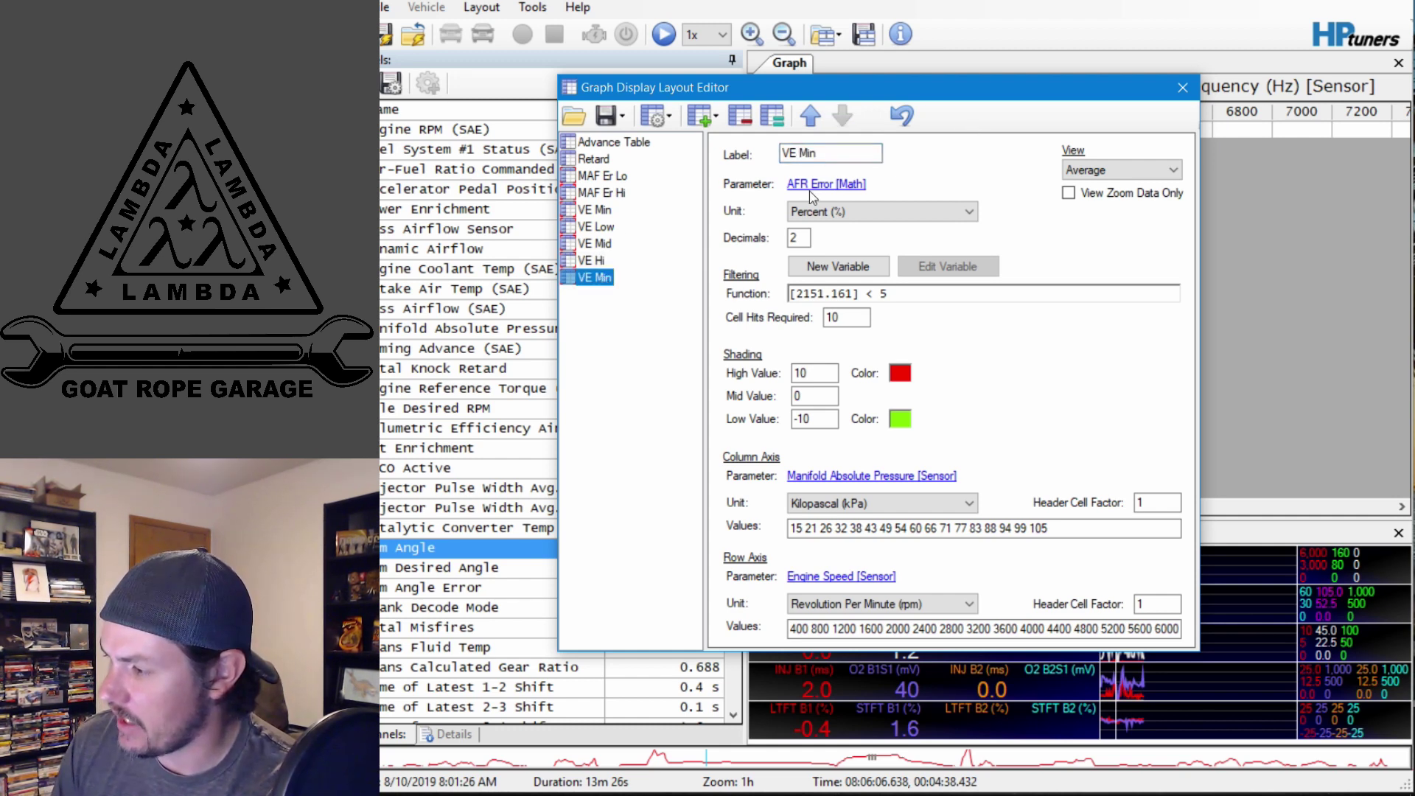
left_click(829, 153)
key("BackSpace")
key("BackSpace")
type("ax")
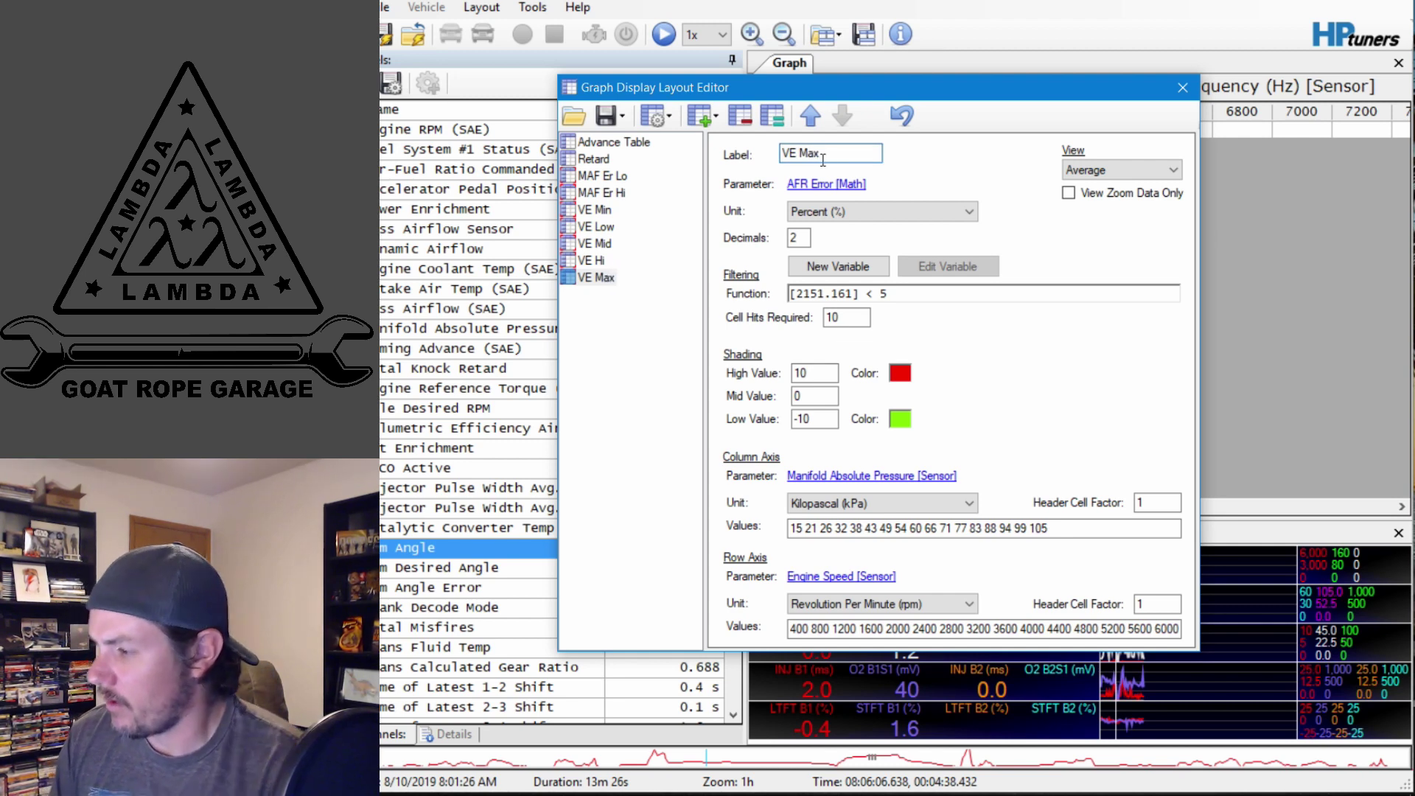
Check the cam thresholds in the VCM Editor, and set the VE Low graph's filter function to 5 < [2151.161] < 12.5.
left_click(599, 227)
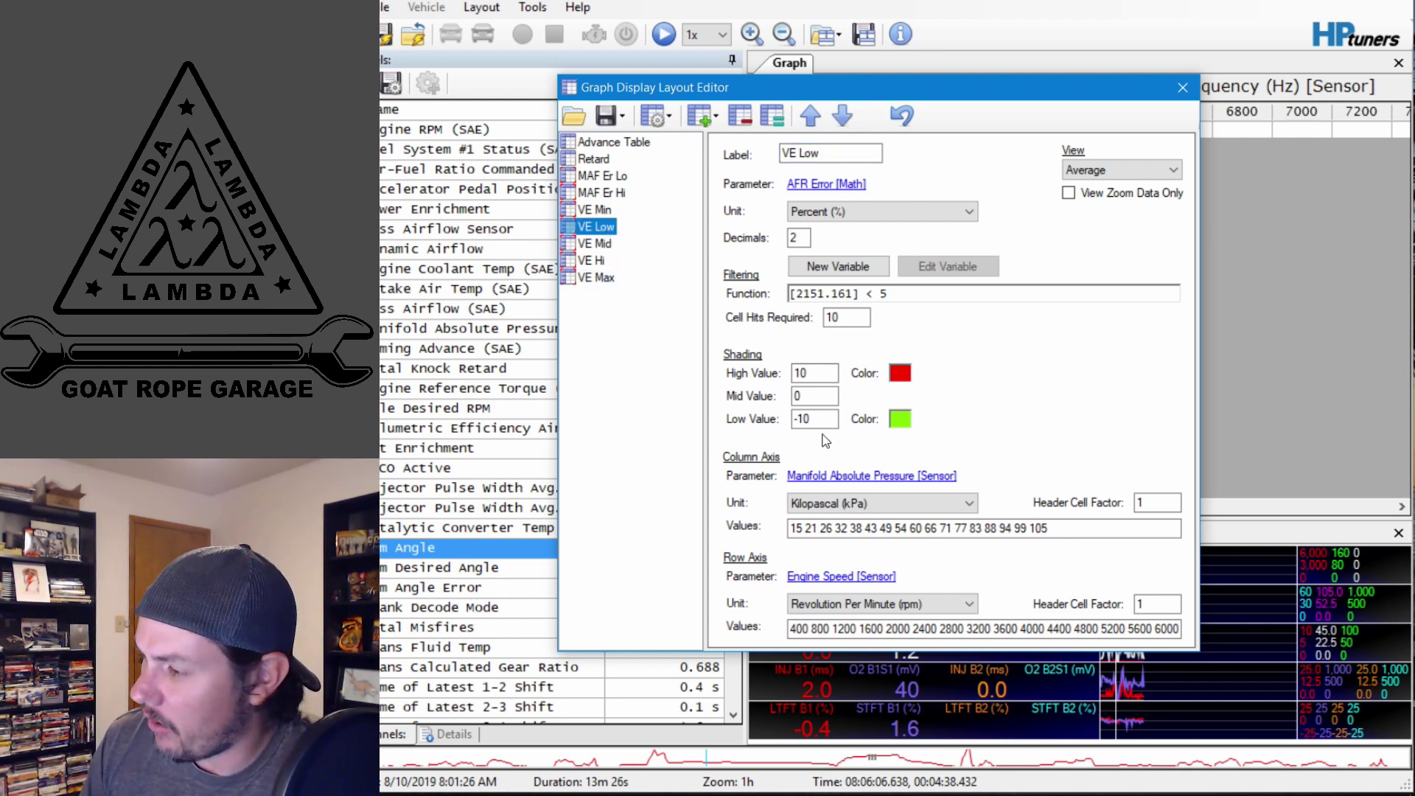
left_click(788, 295)
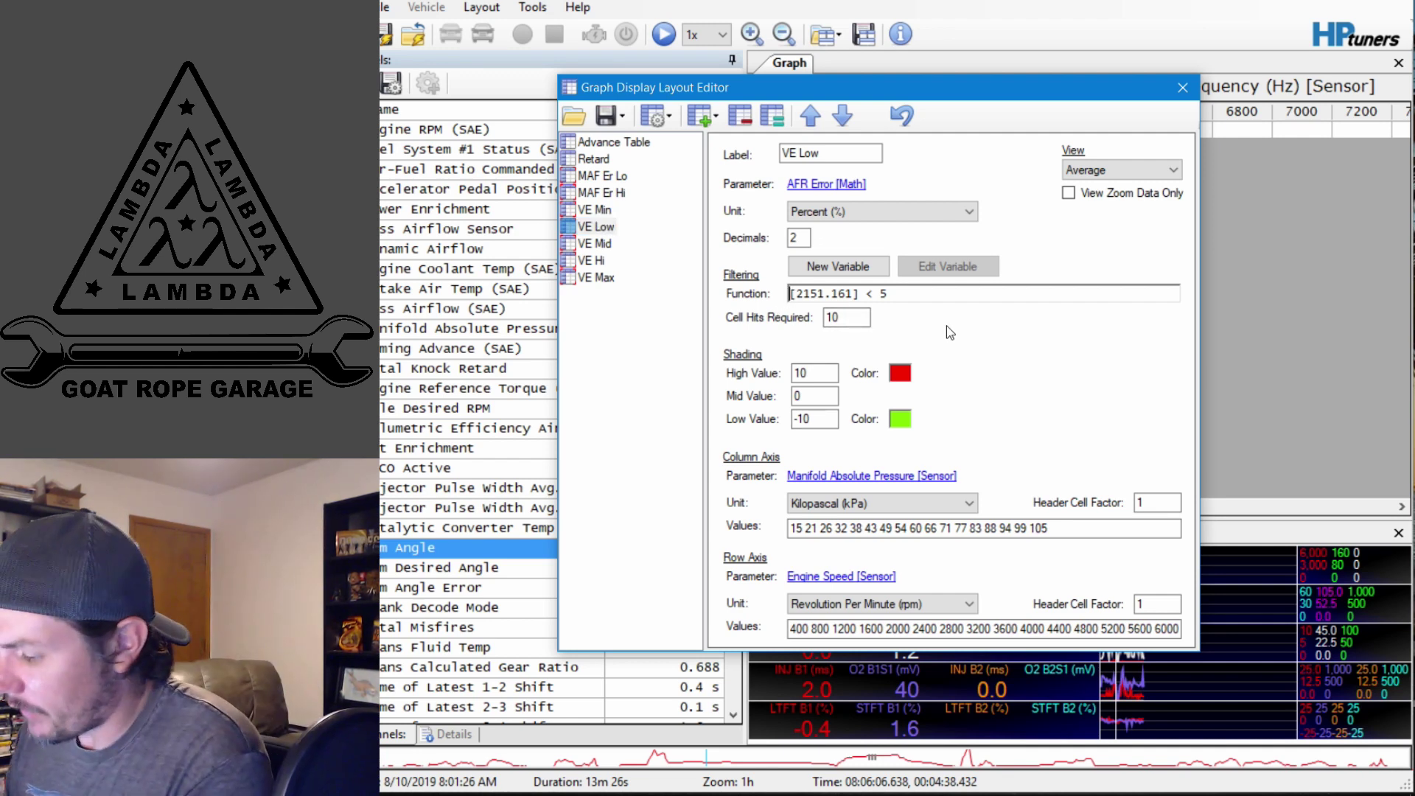
type("5")
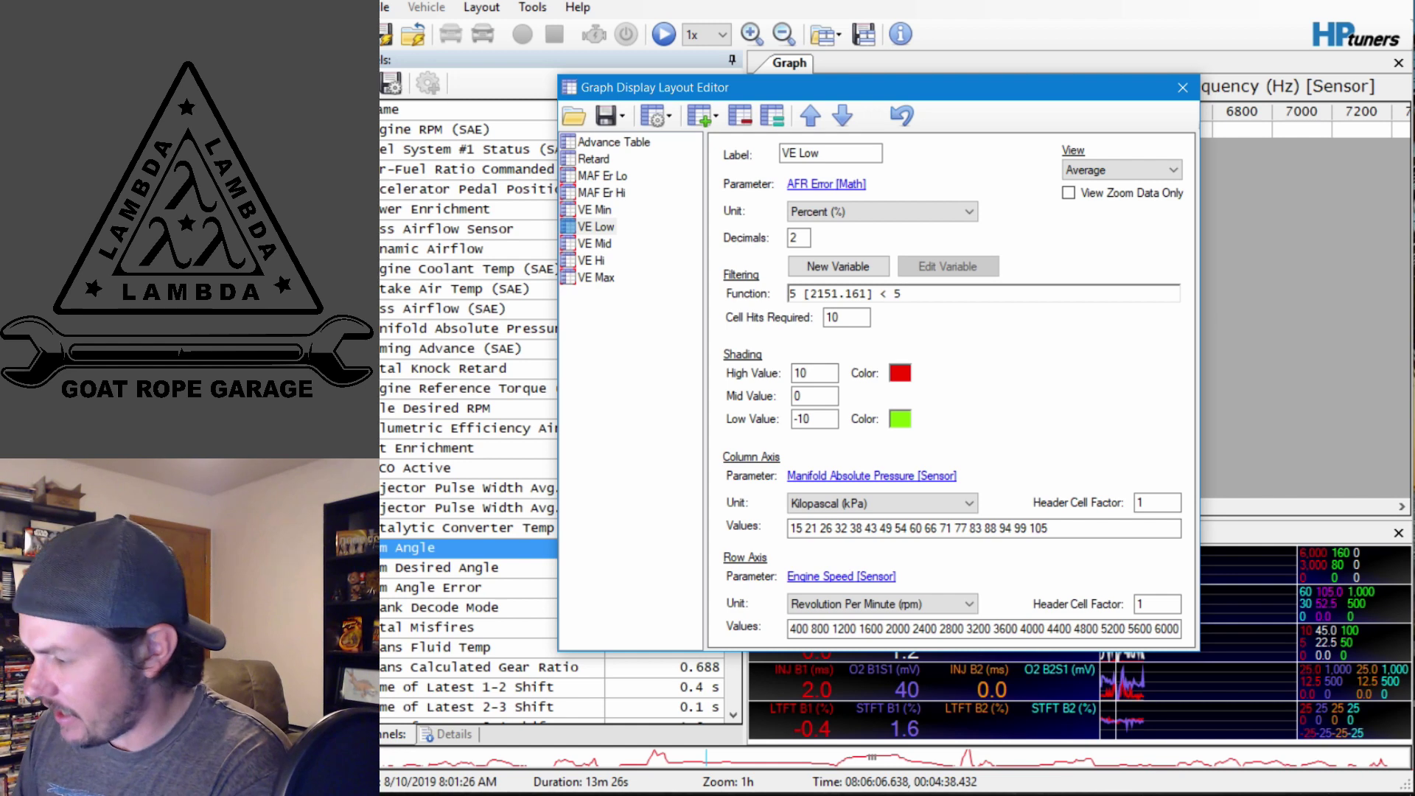
type(" <")
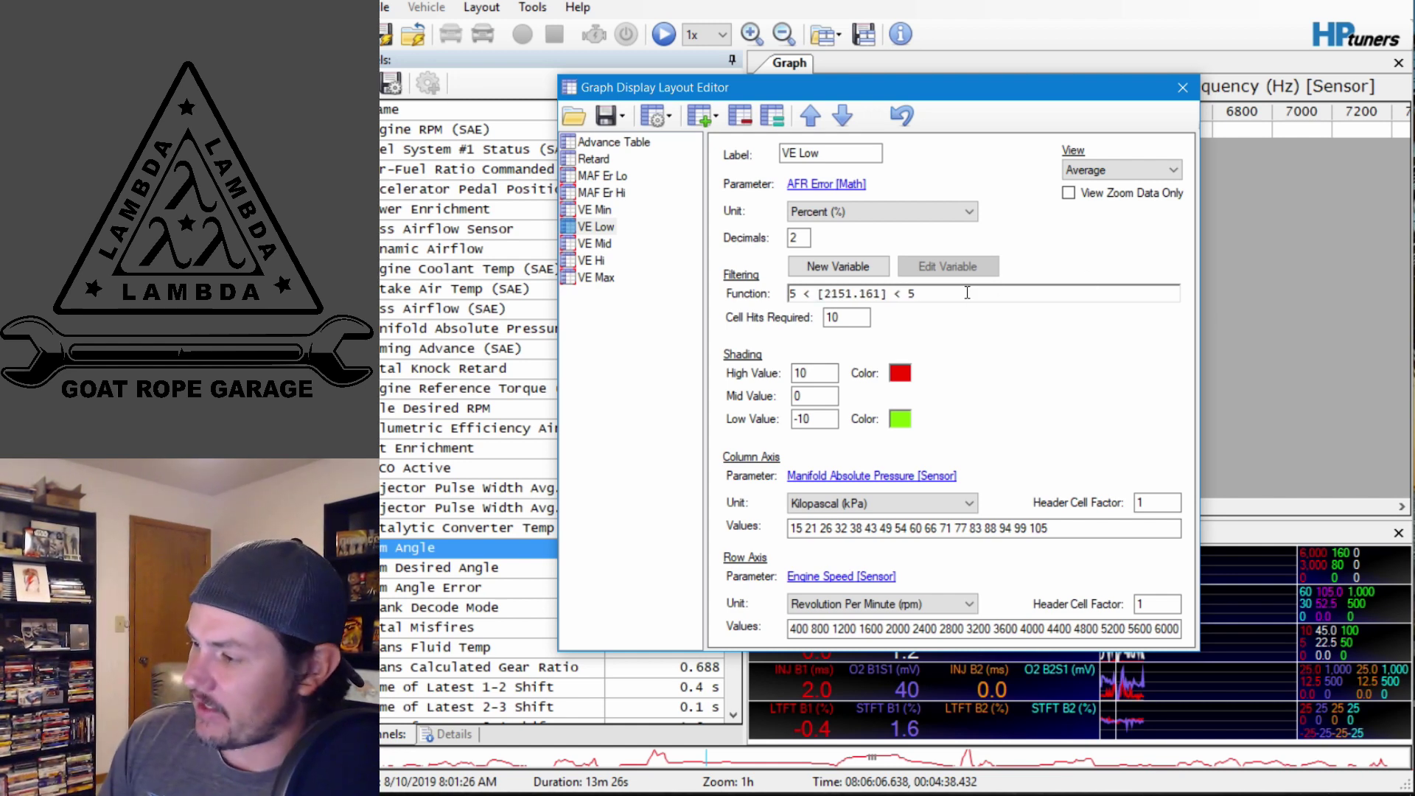
key("alt+Tab")
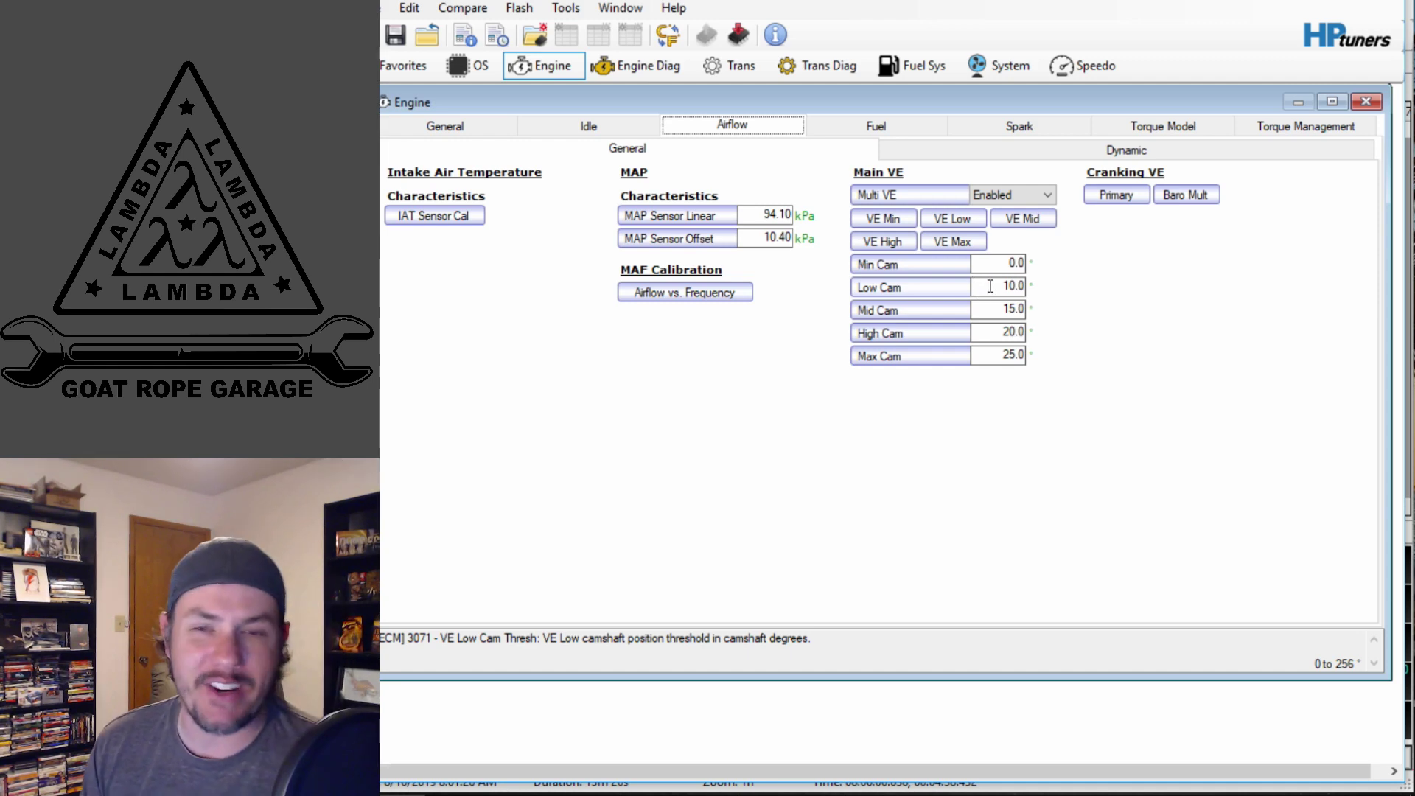
key("alt+Tab")
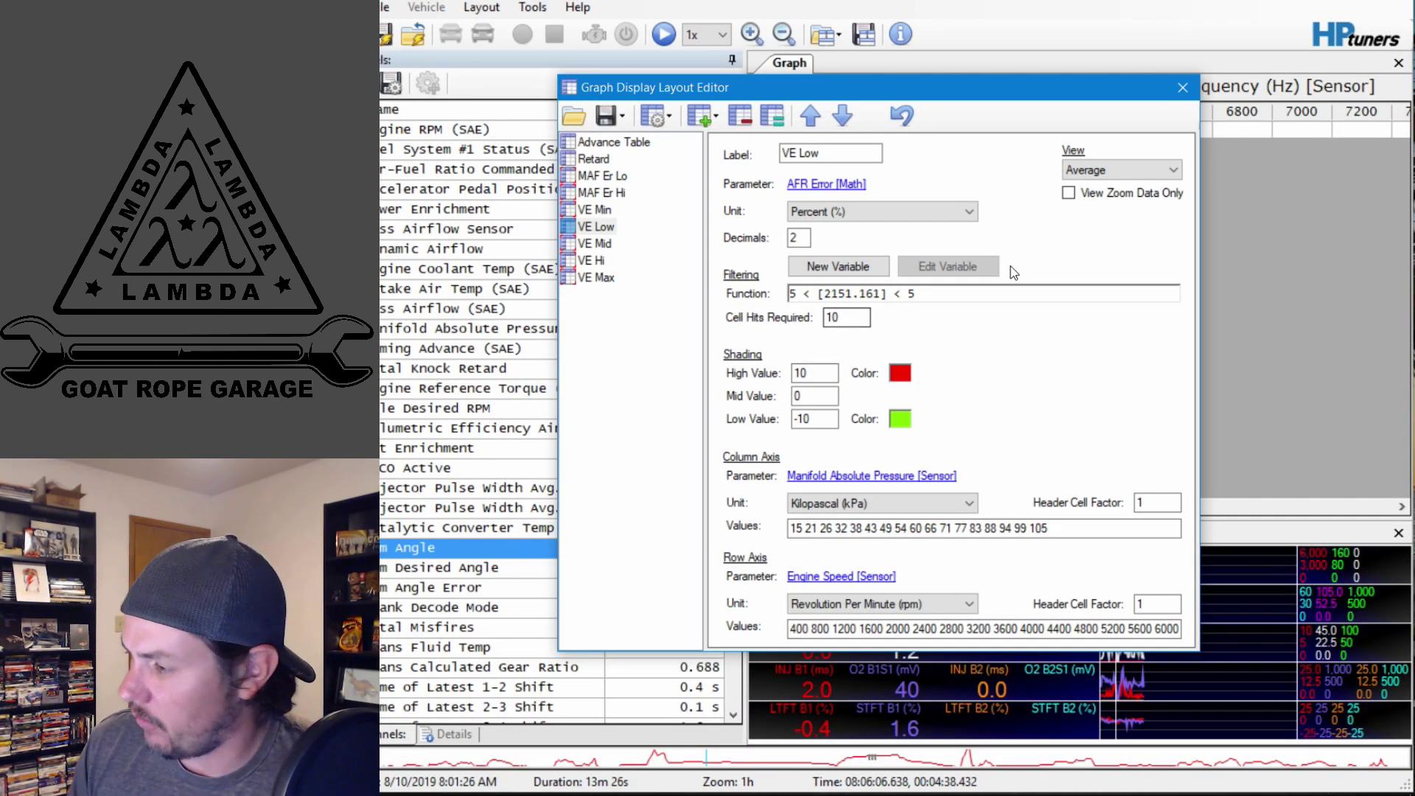
key("BackSpace")
type("12.5")
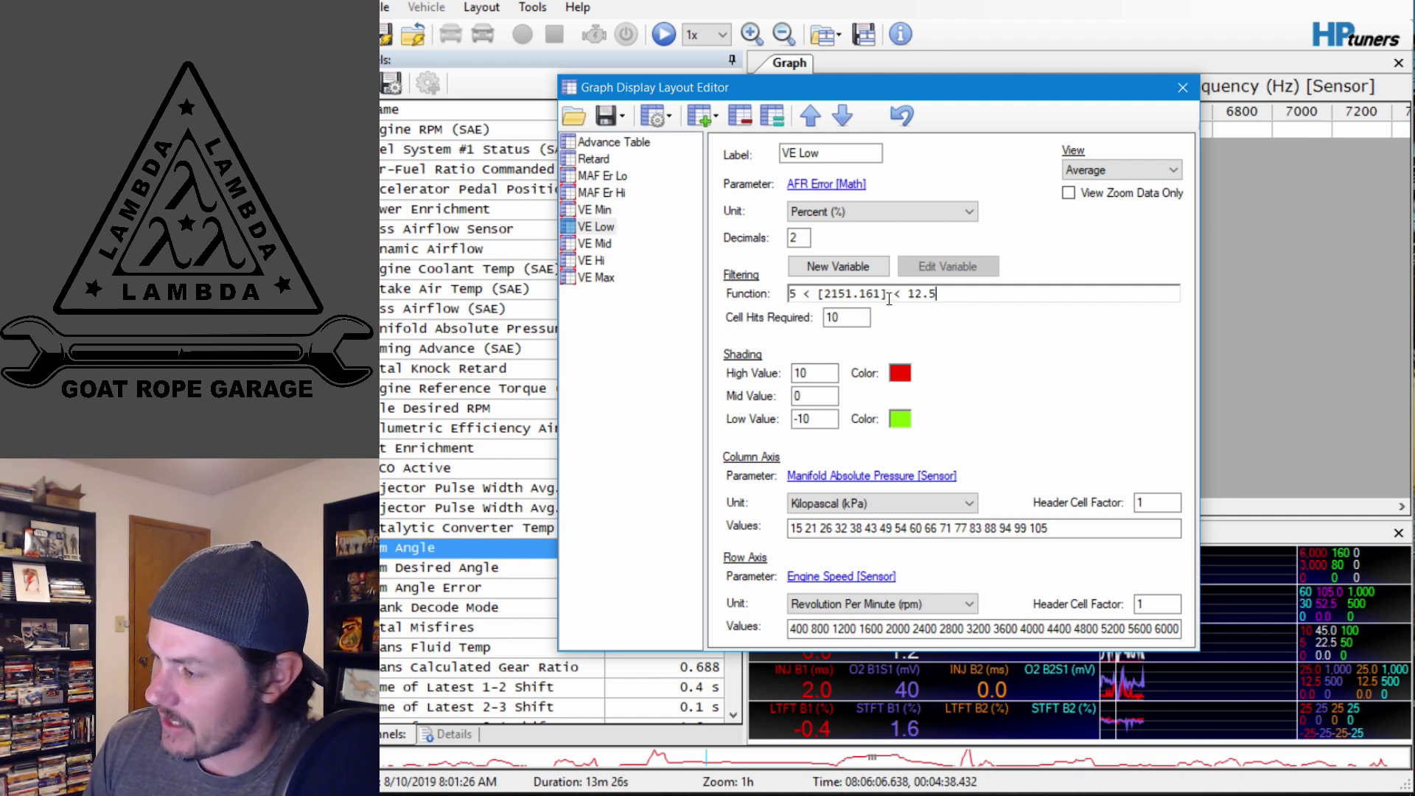
left_click_drag(888, 295, 788, 295)
left_click(848, 294)
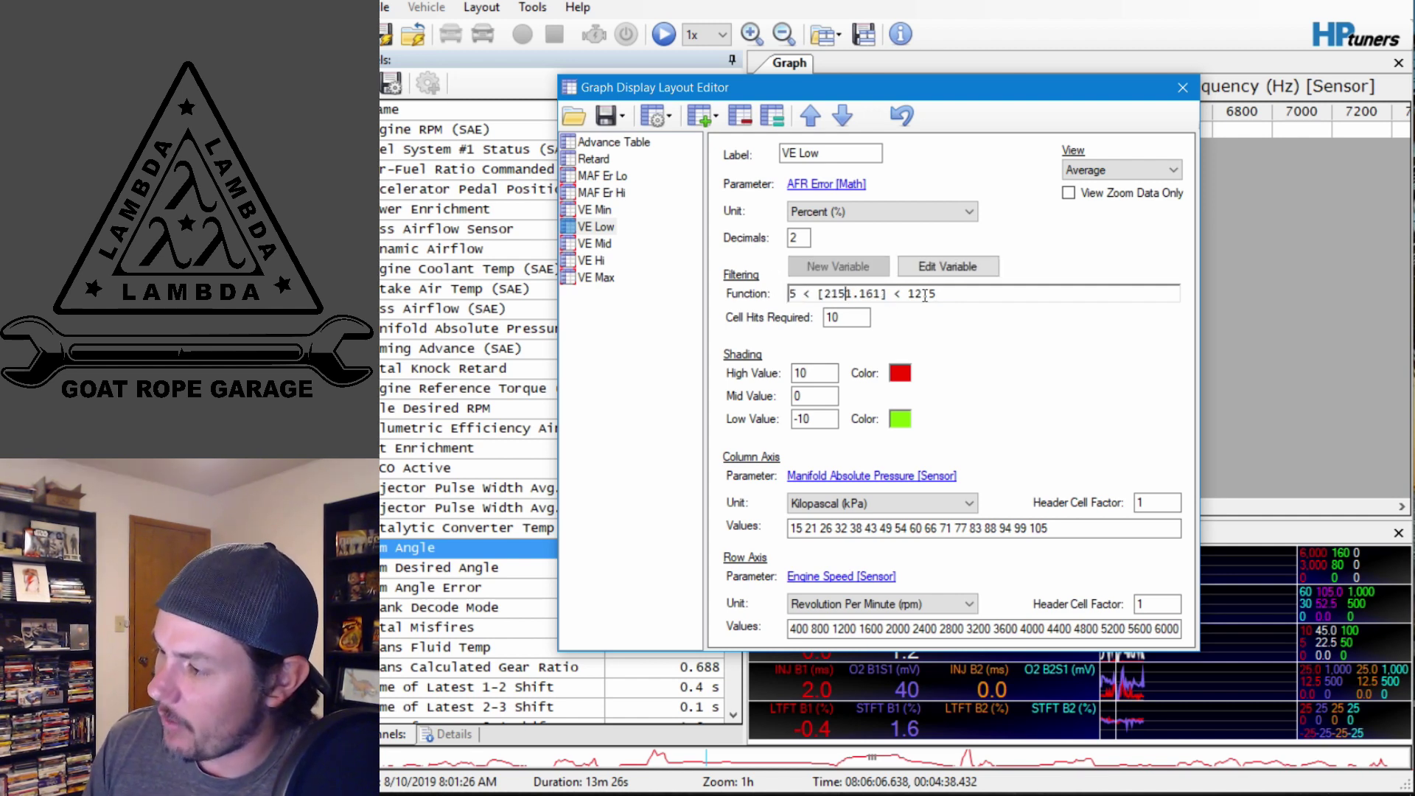
left_click_drag(932, 294, 841, 289)
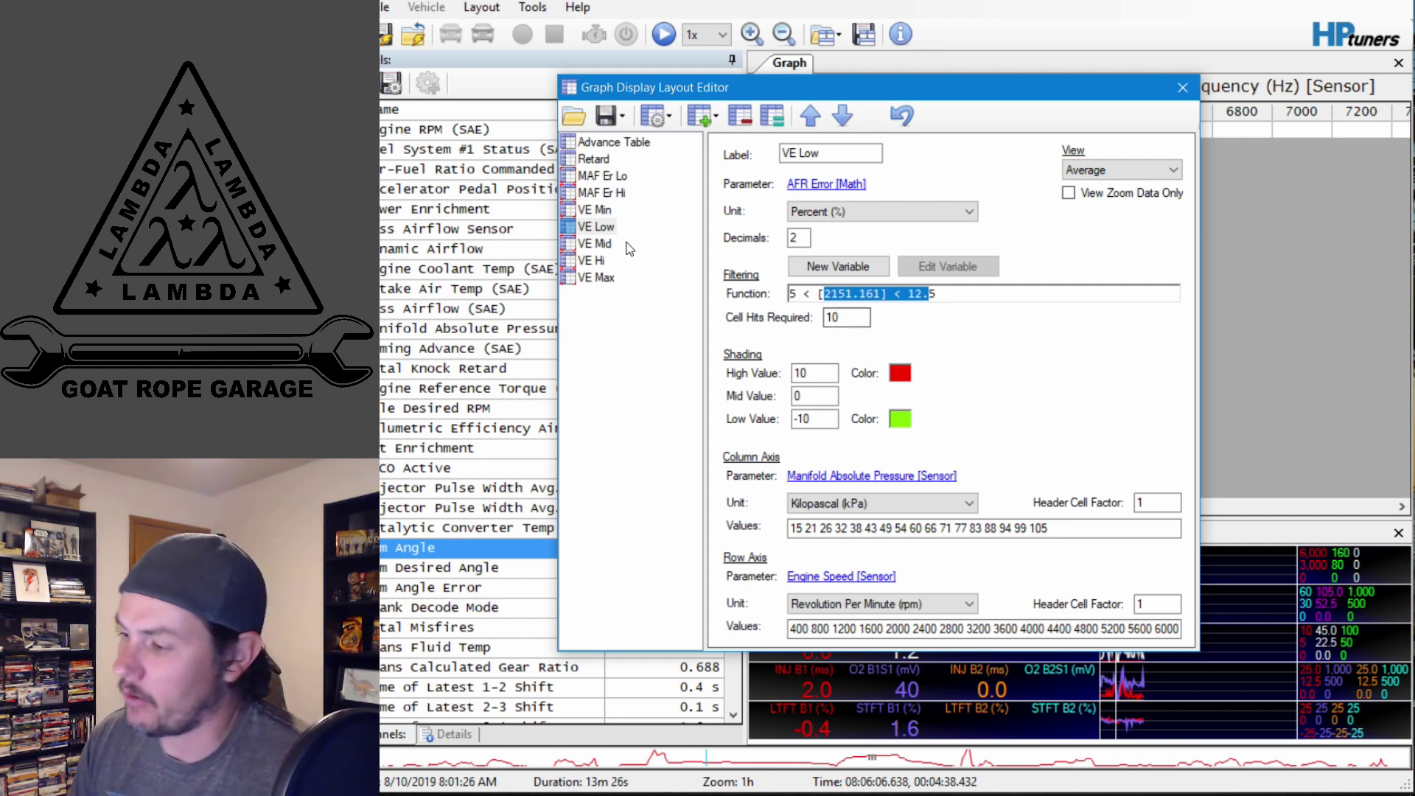
Consult the Mid Cam threshold in the VCM Editor, and set the VE Mid graph's filter function to 12.5 < [2151.161] < 17.5.
left_click(593, 244)
key("alt+Tab")
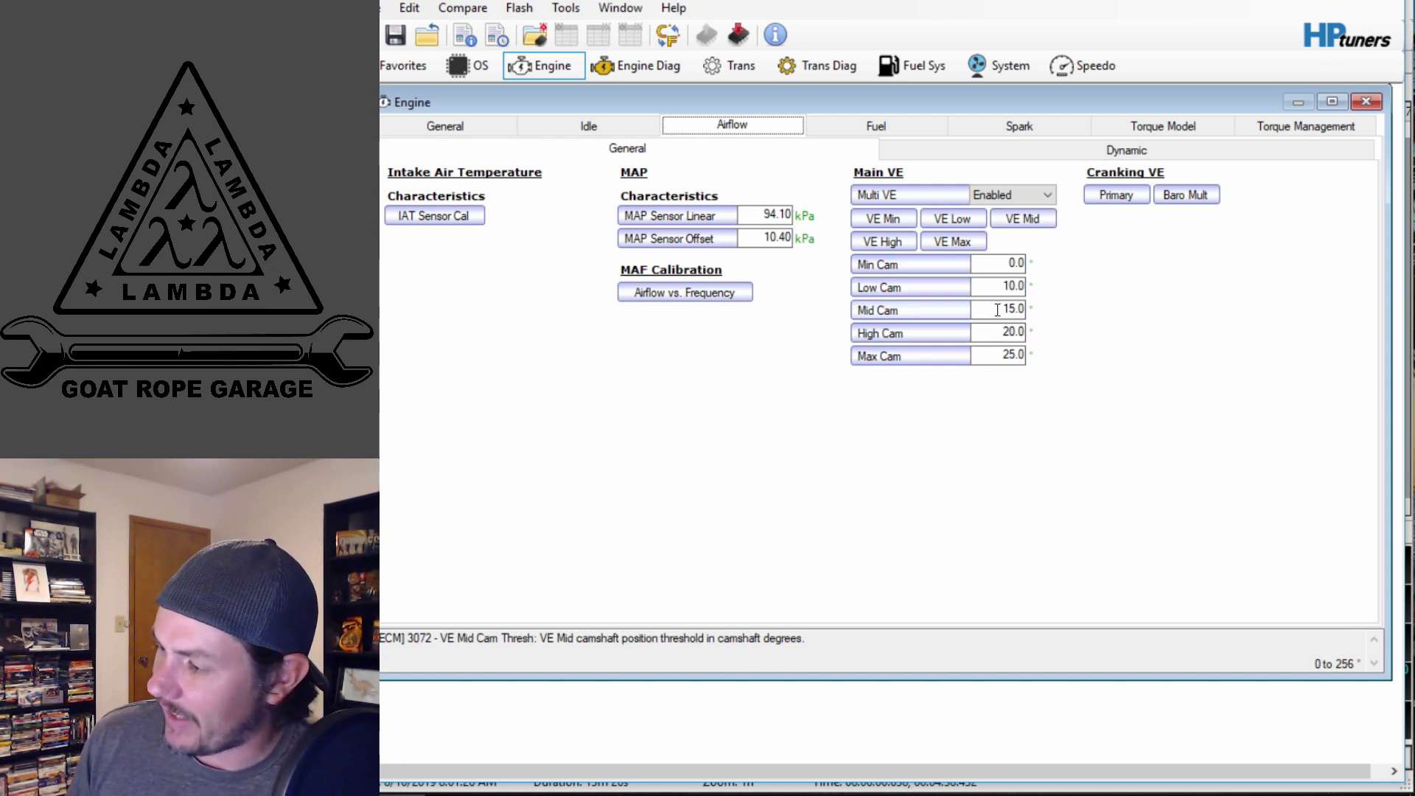
key("alt+Tab")
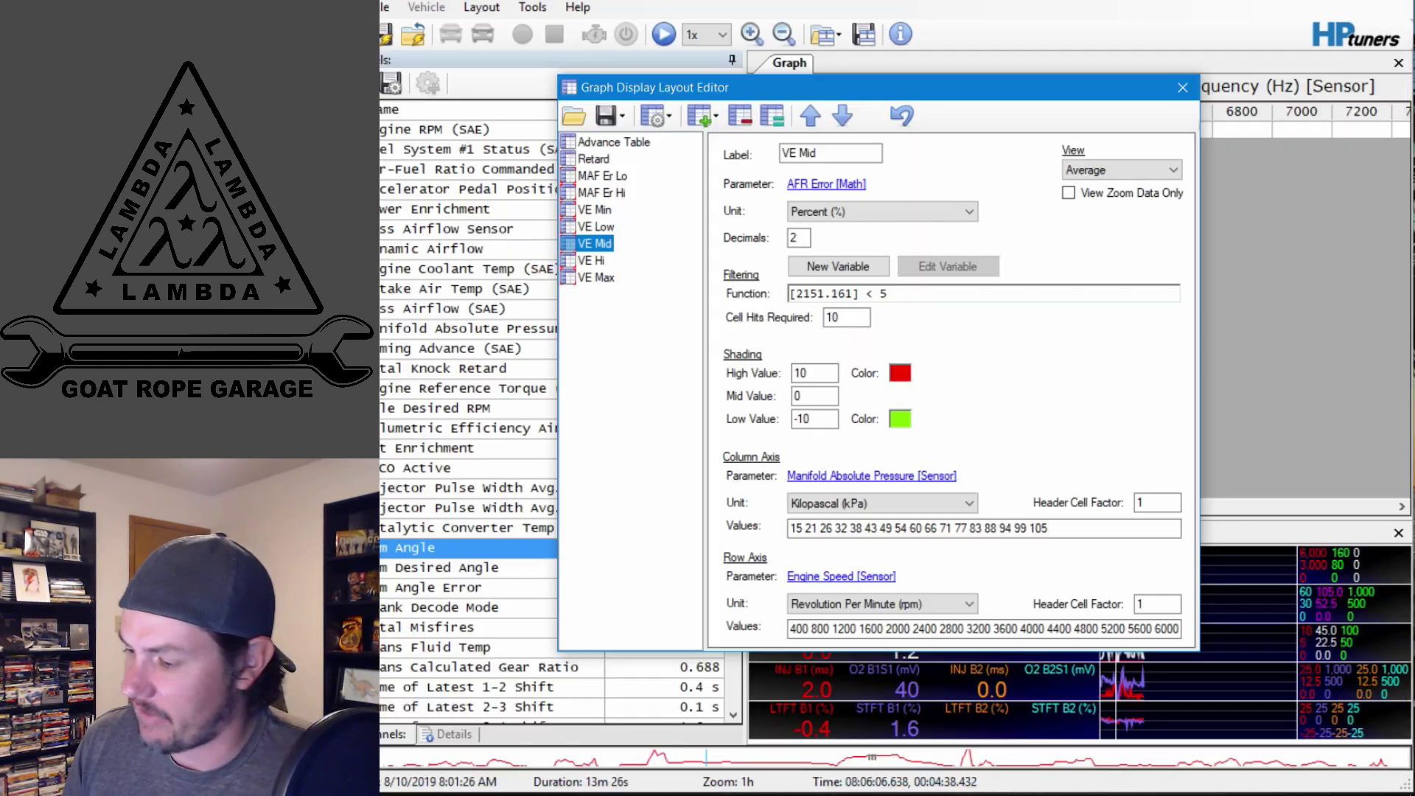
left_click(792, 295)
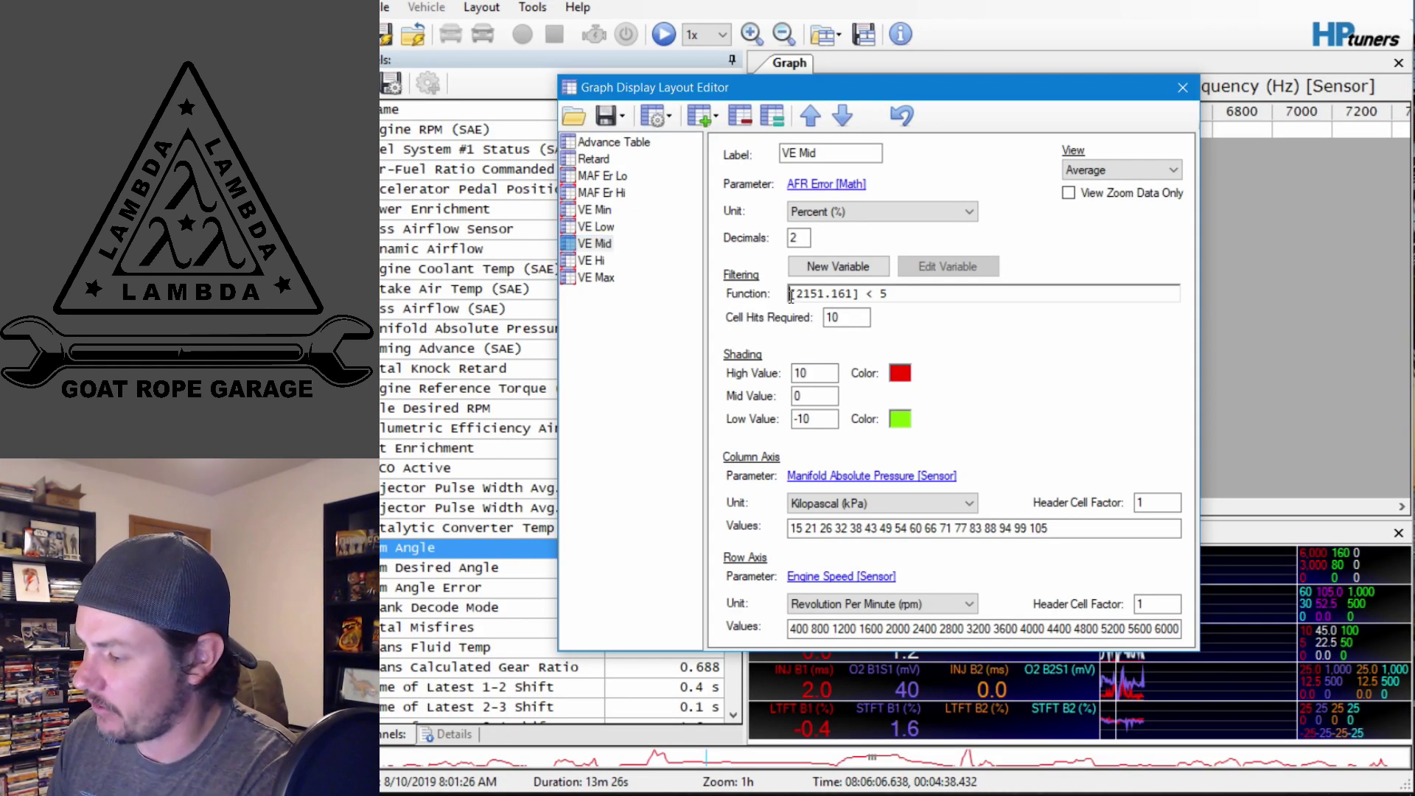
type("12.5 <")
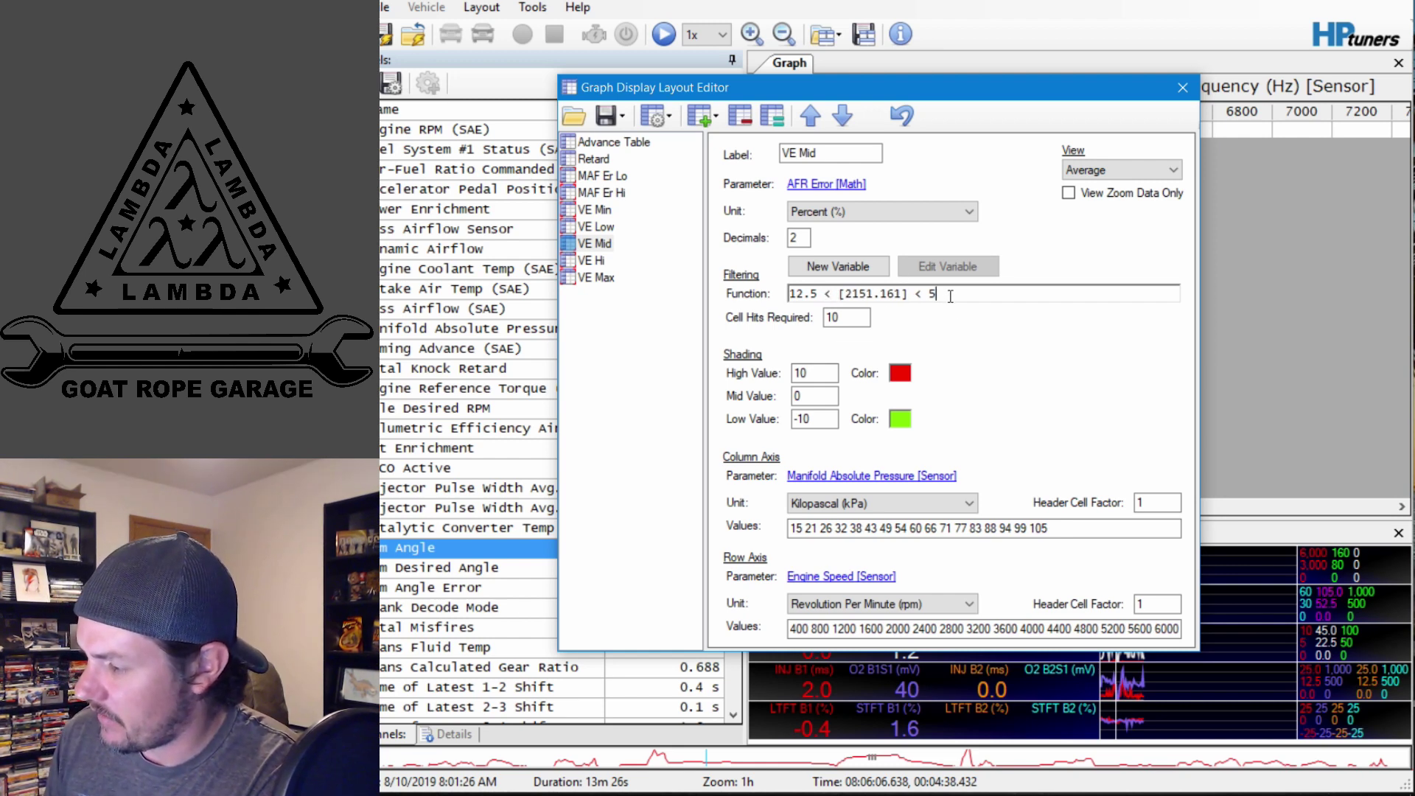
key("BackSpace")
type("17.5")
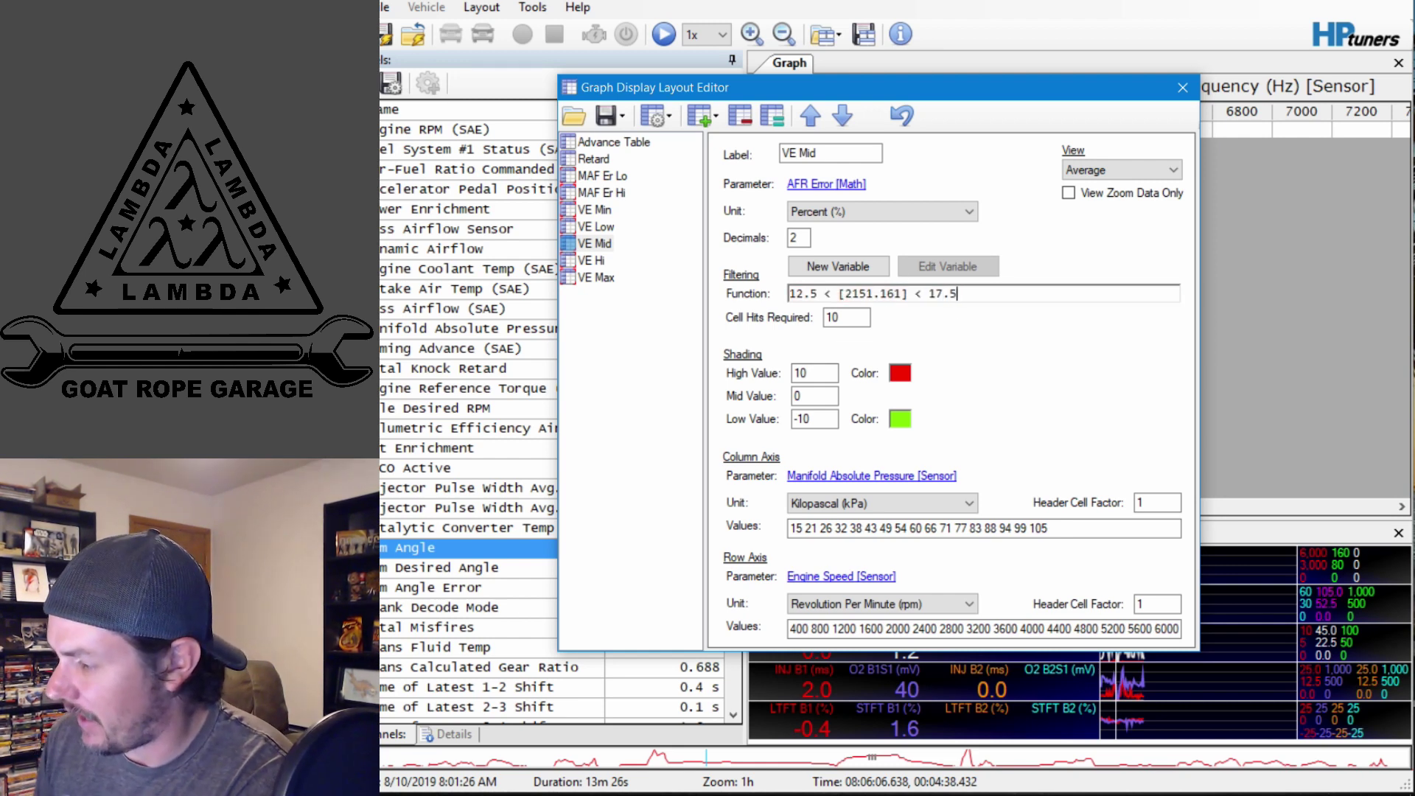
Set the VE Hi graph's filter function to 17.5 < [2151.161] < 22.5, checking the upper cam thresholds in the VCM Editor.
left_click(594, 260)
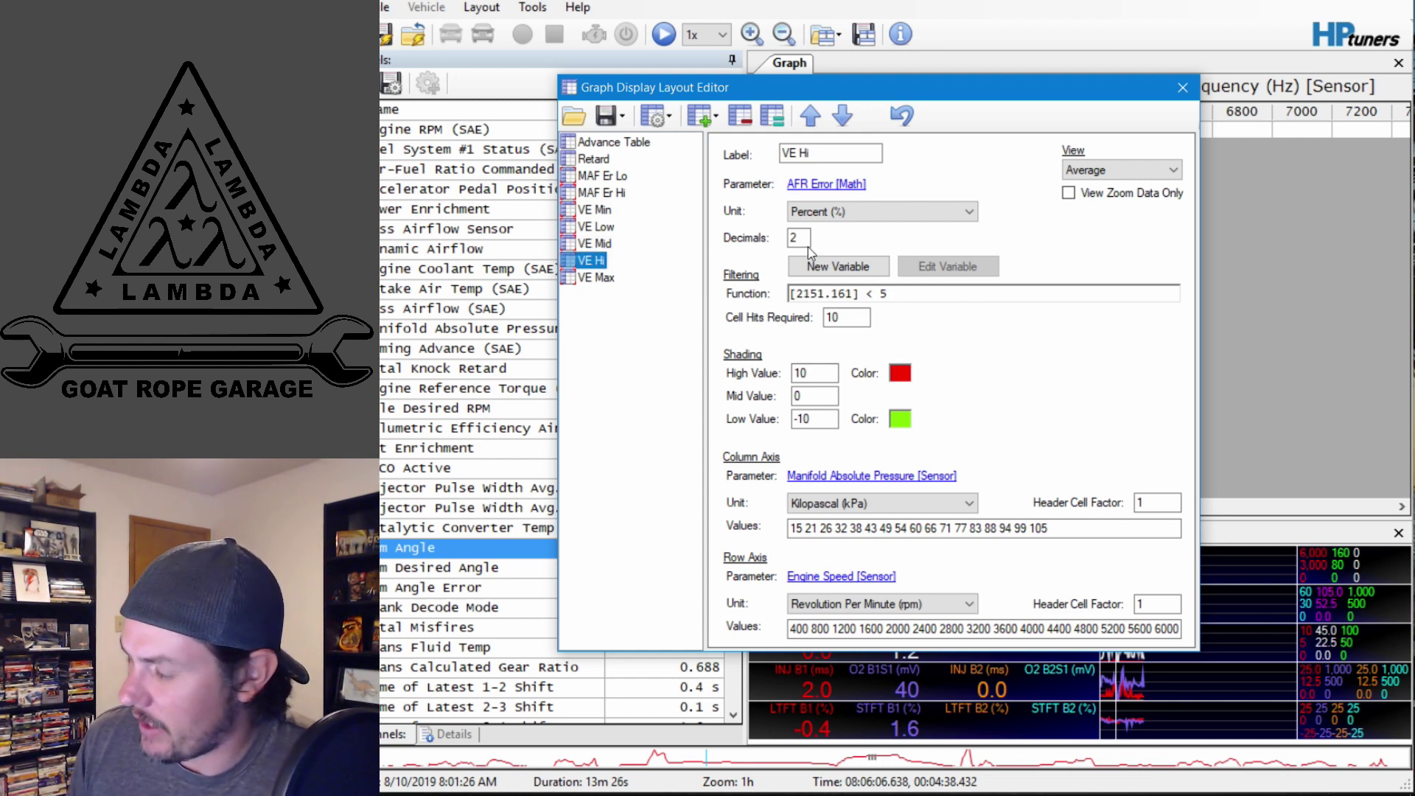
key("Tab")
left_click(790, 293)
type("17.5")
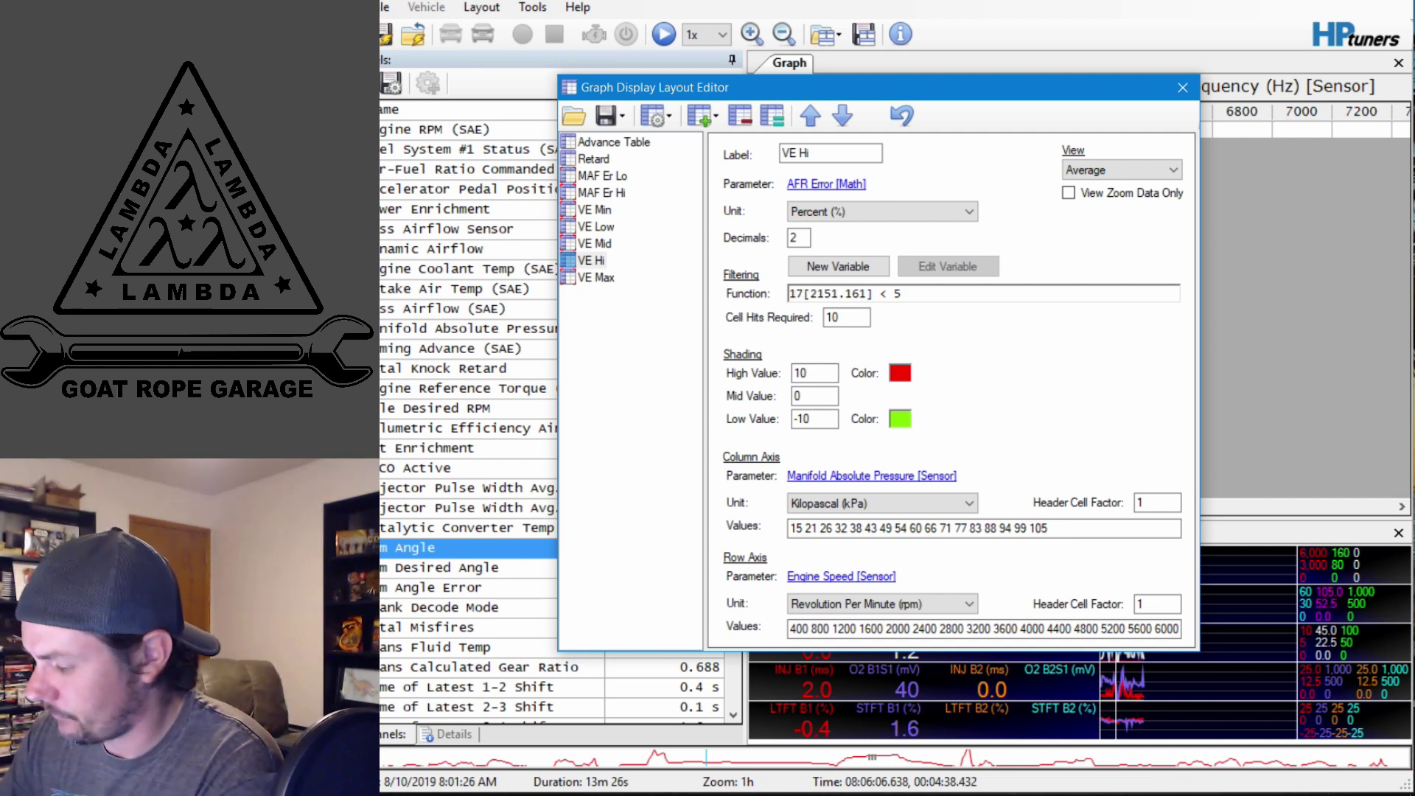
type(" <")
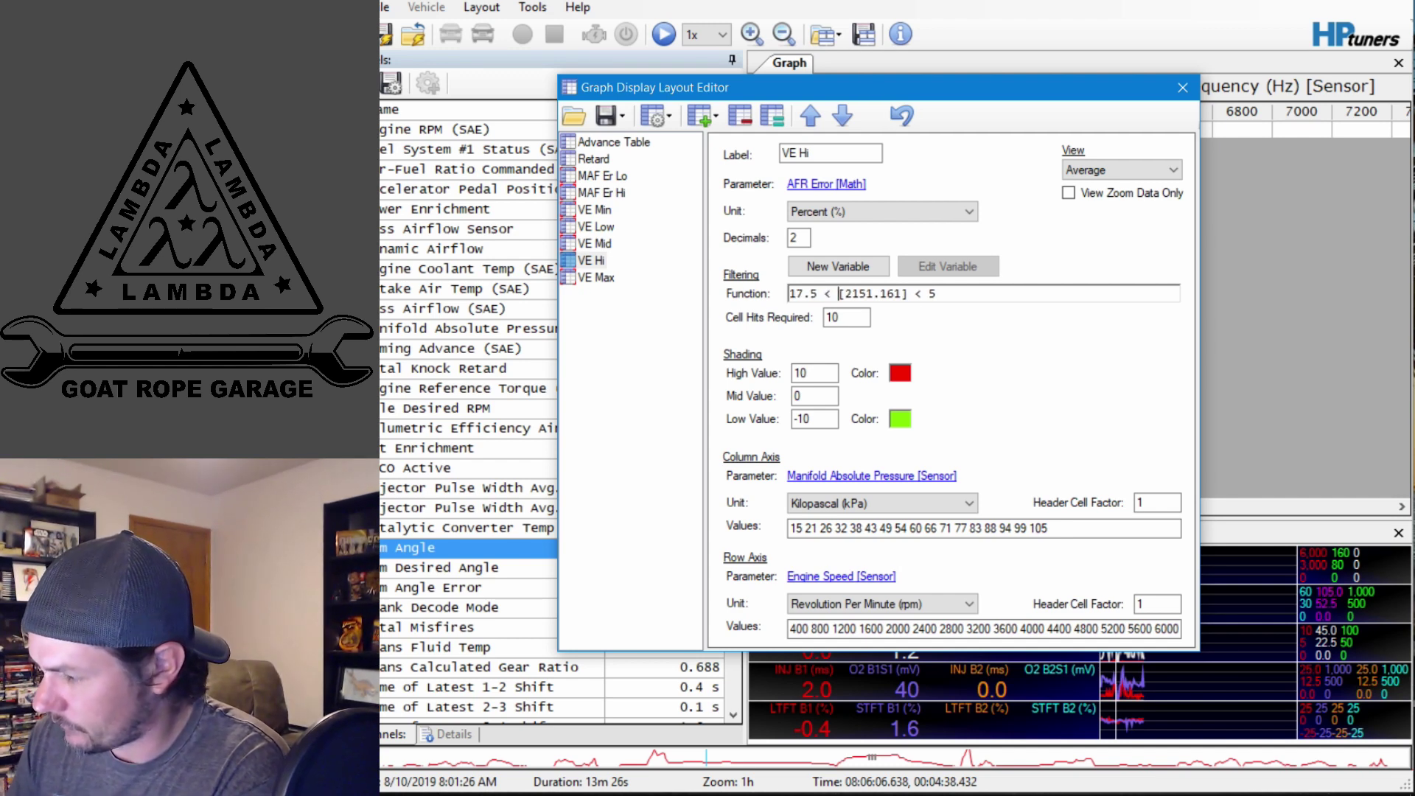
key("alt+Tab")
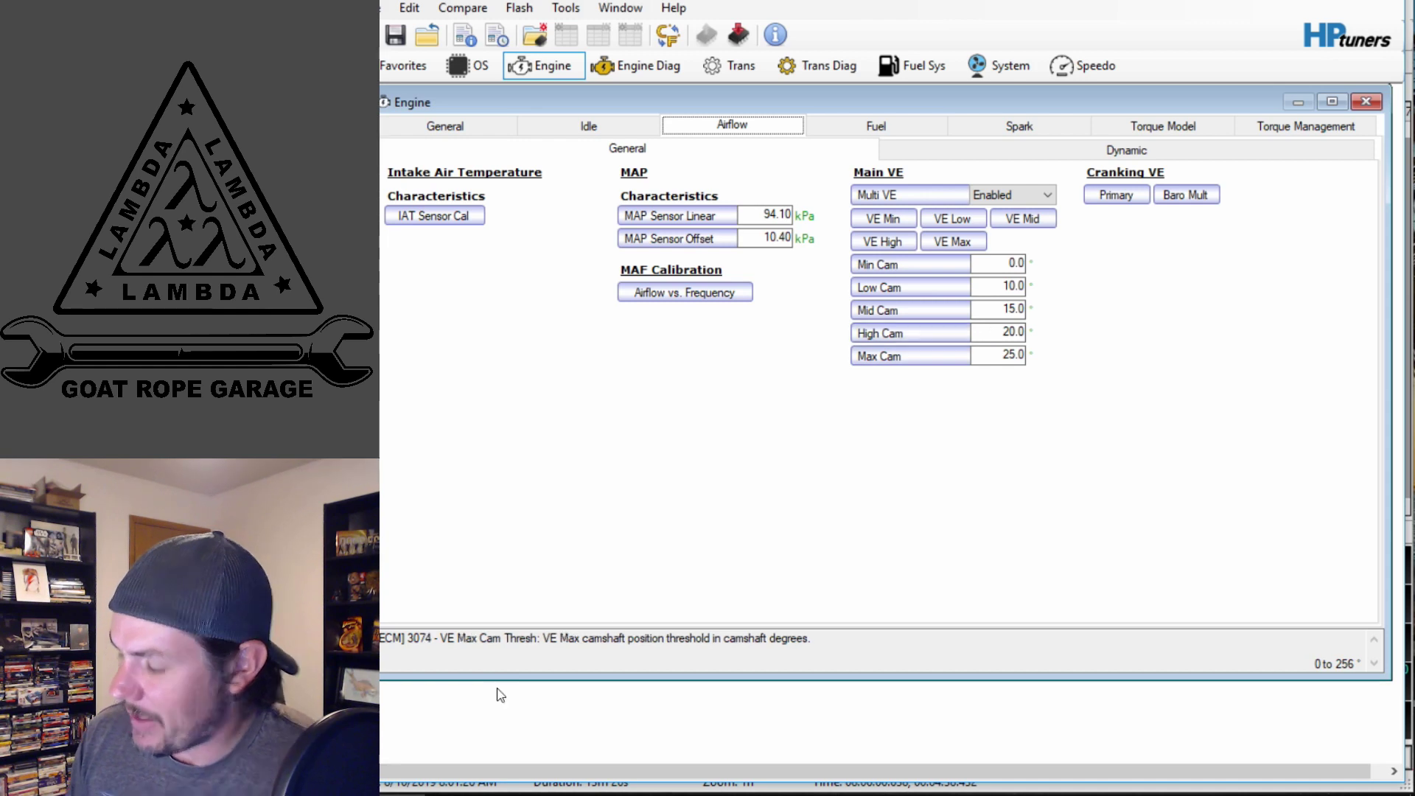
key("alt+Tab")
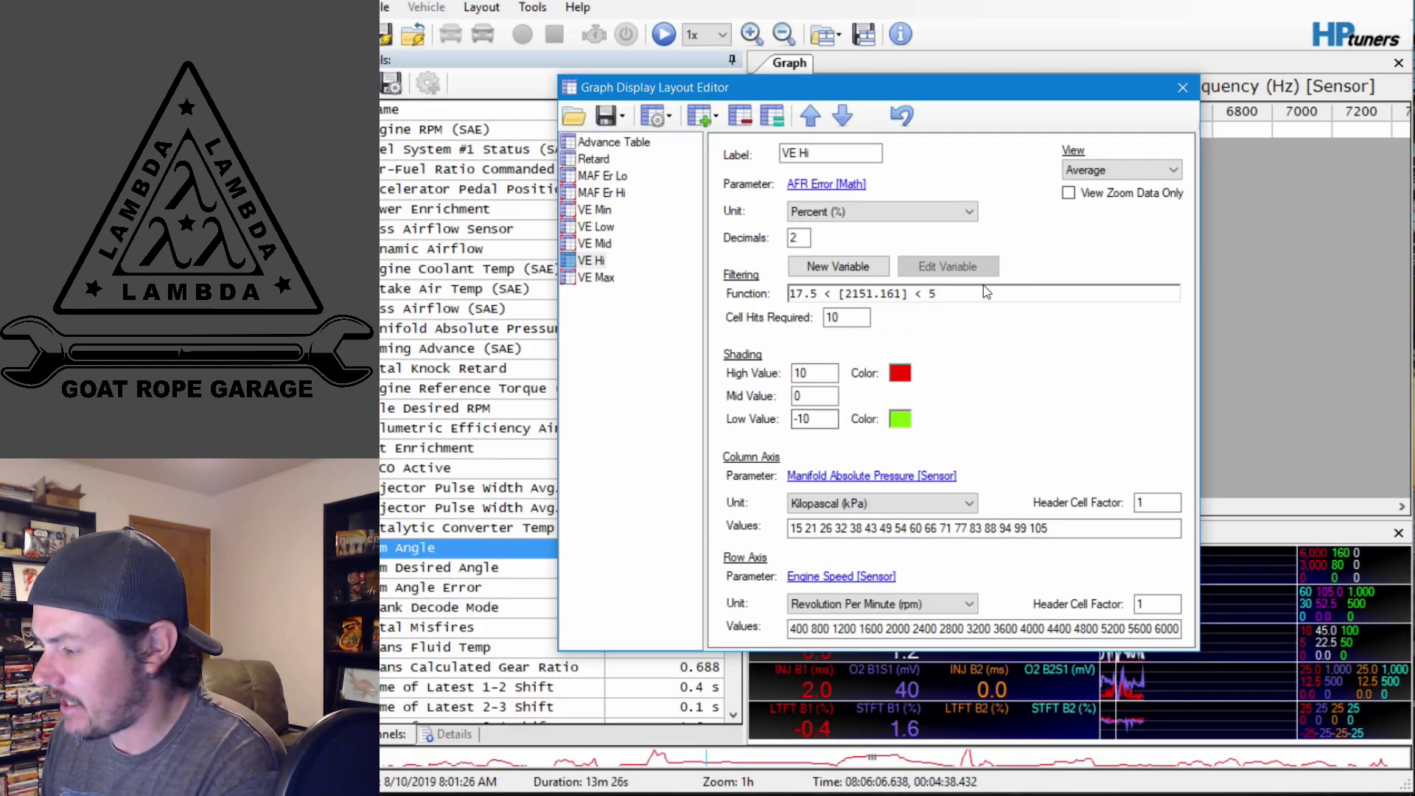
key("BackSpace")
key("BackSpace")
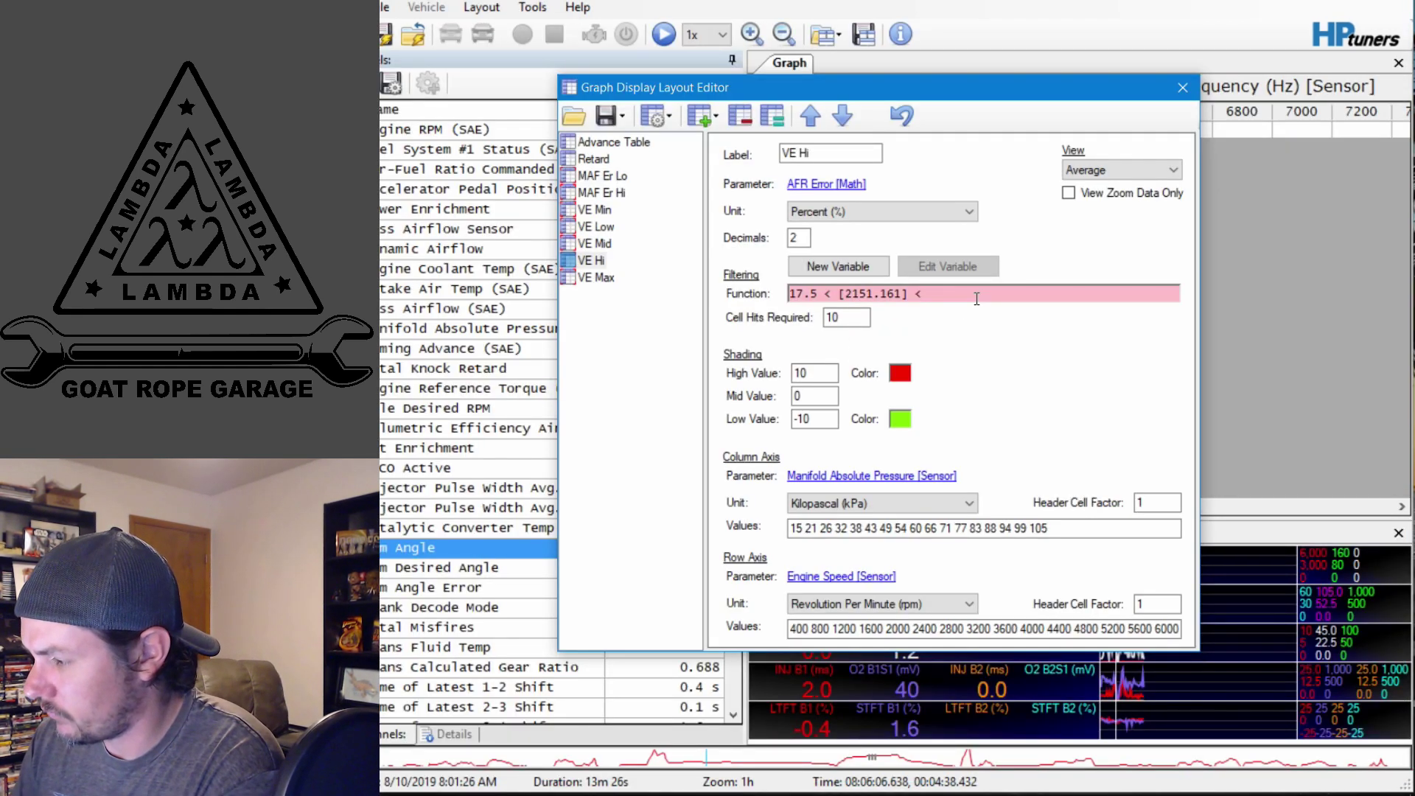
type("22.5")
Set the VE Max graph's filter function to 22.5 < [2151.161] without an upper limit, and close the Graph Display Layout Editor.
left_click(589, 278)
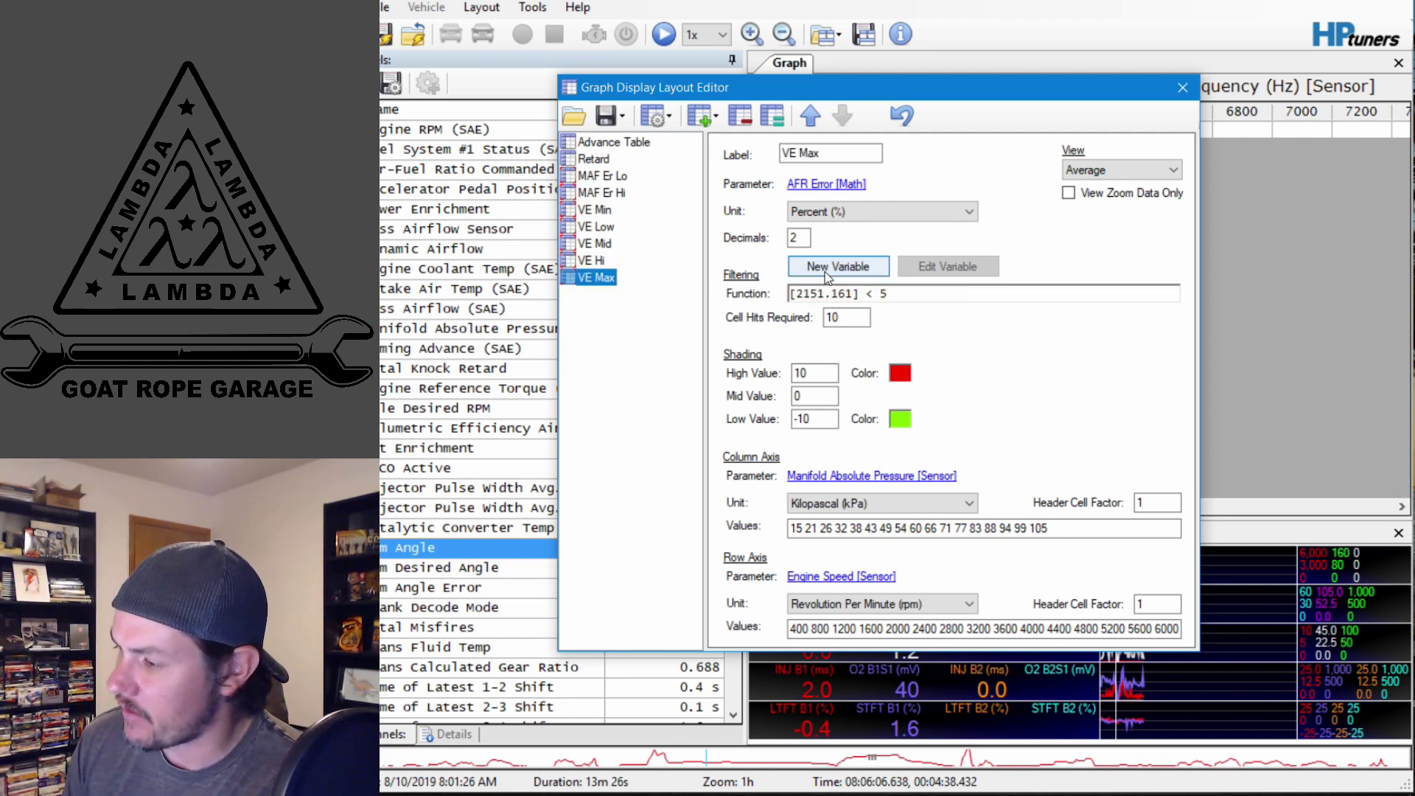
left_click(789, 293)
type("22.")
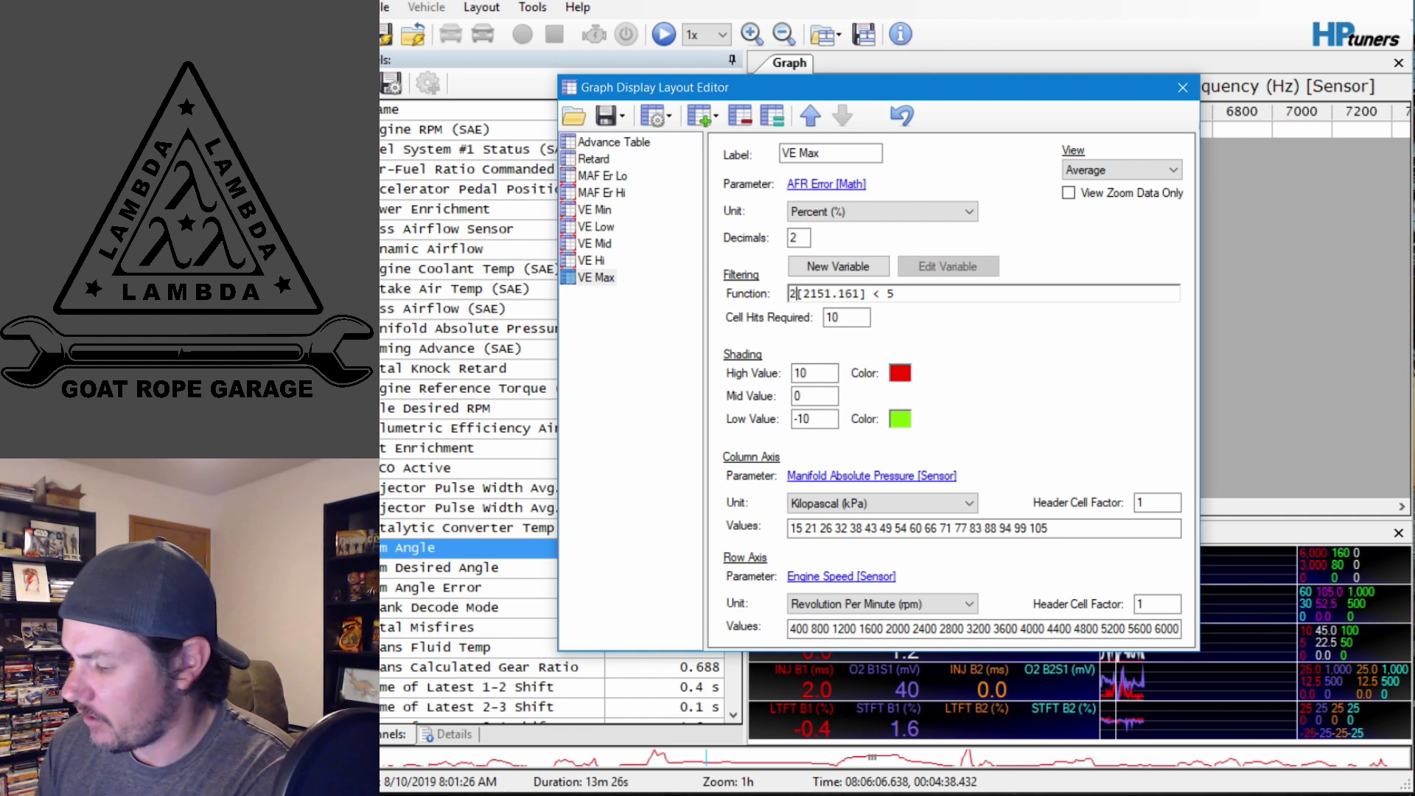
type("5b <")
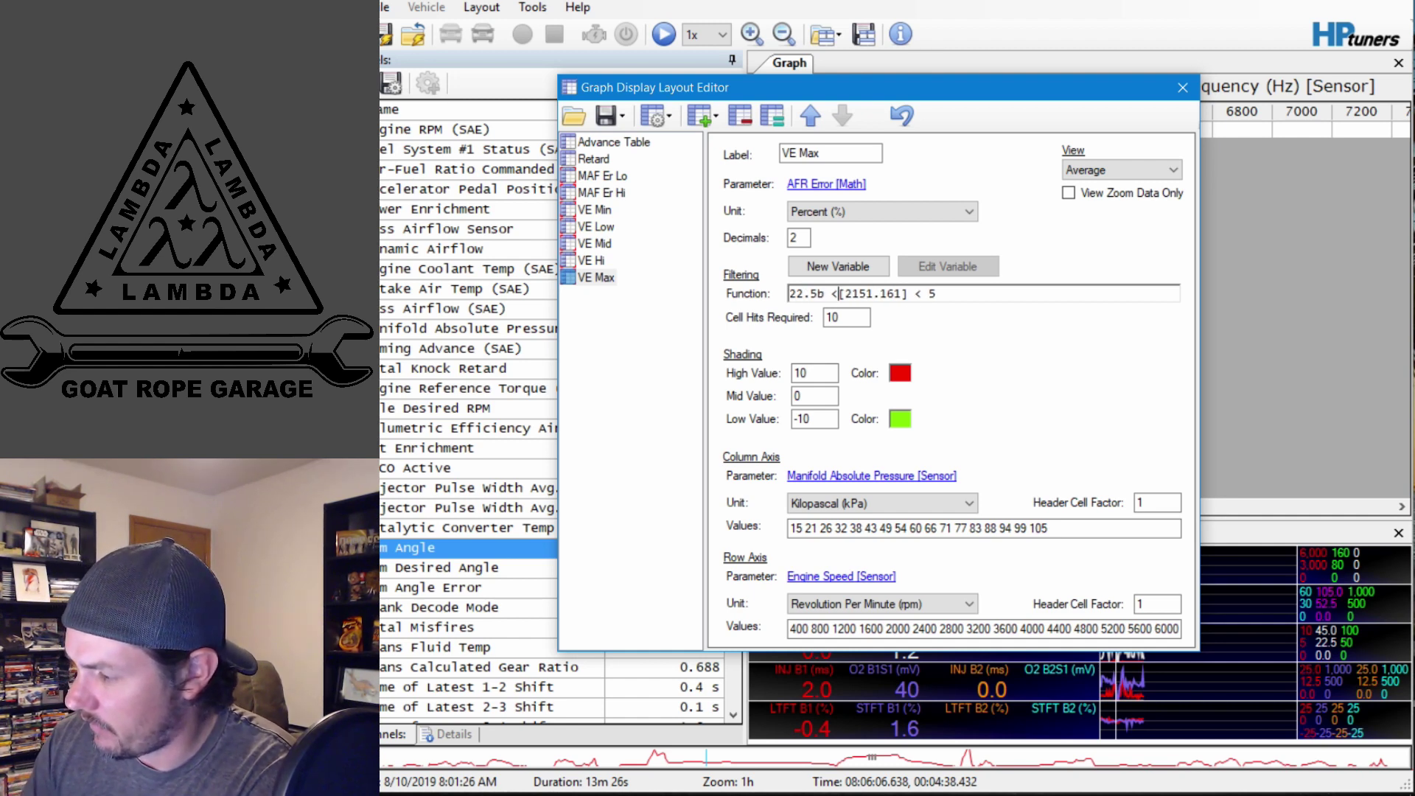
left_click(982, 288)
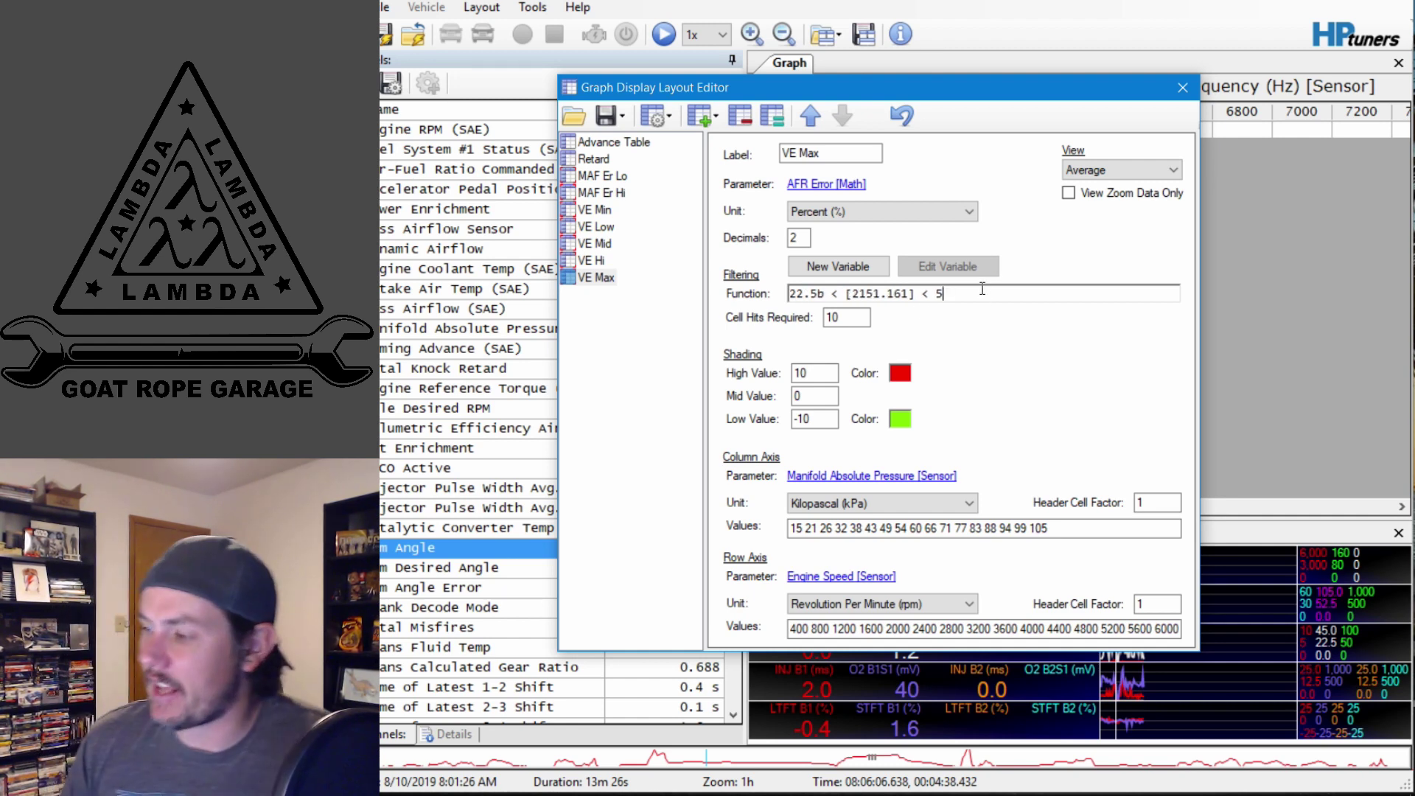
key("BackSpace")
key("BackSpace")
key("BackSpace")
key("BackSpace")
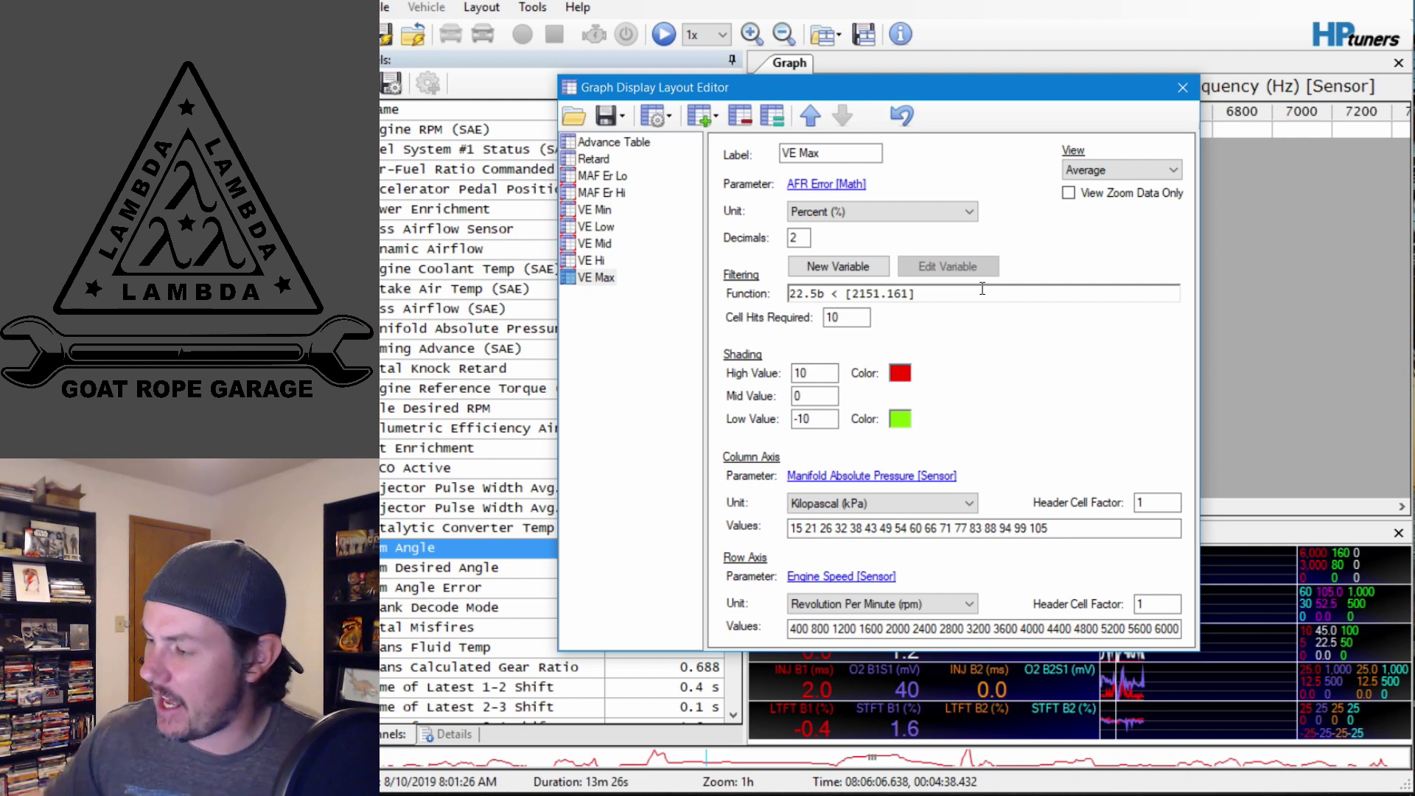
left_click(821, 295)
key("BackSpace")
left_click(946, 297)
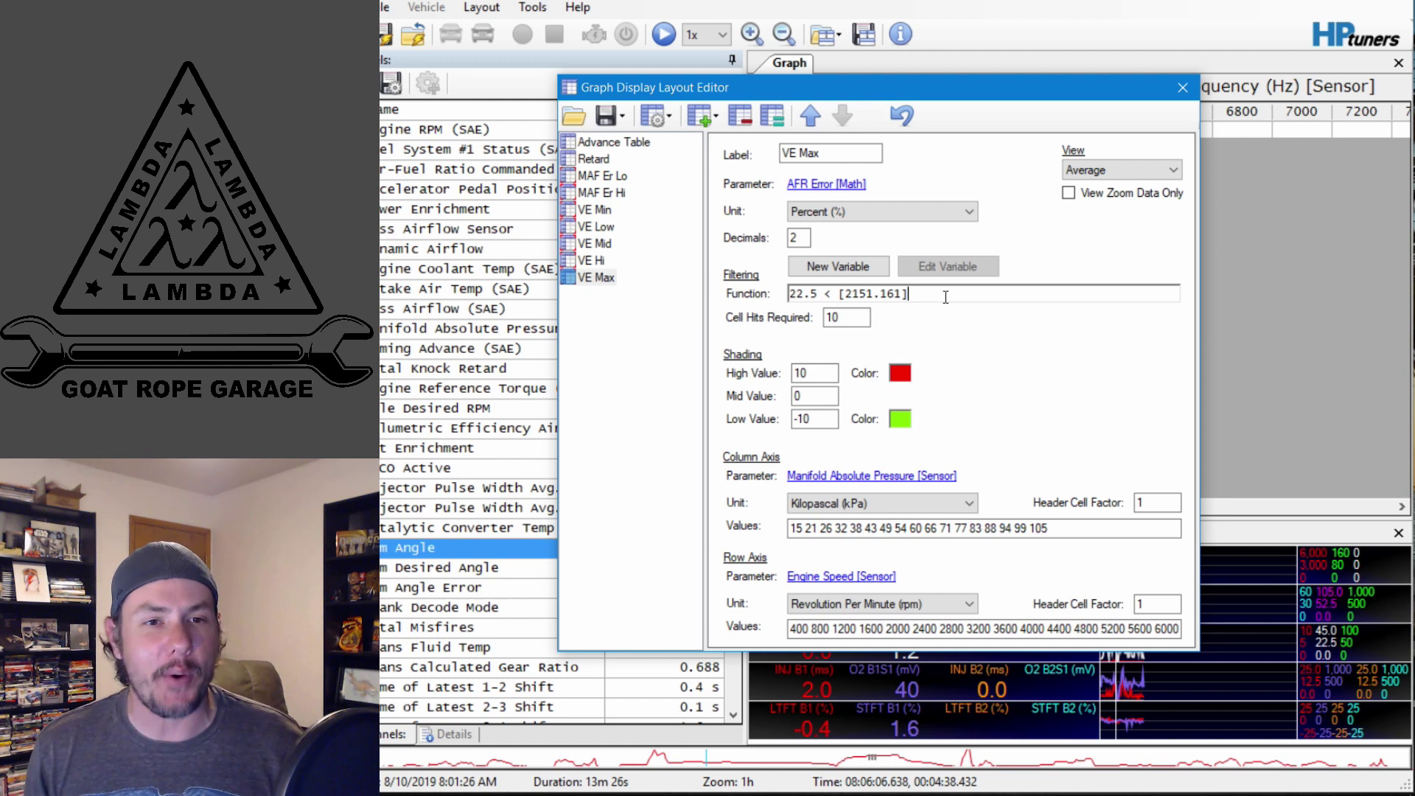
left_click(1183, 88)
View the VE Min, VE Low, VE Mid, VE Hi and VE Max graphs one after another.
left_click(789, 177)
left_click(800, 200)
left_click(789, 222)
left_click(789, 246)
left_click(788, 269)
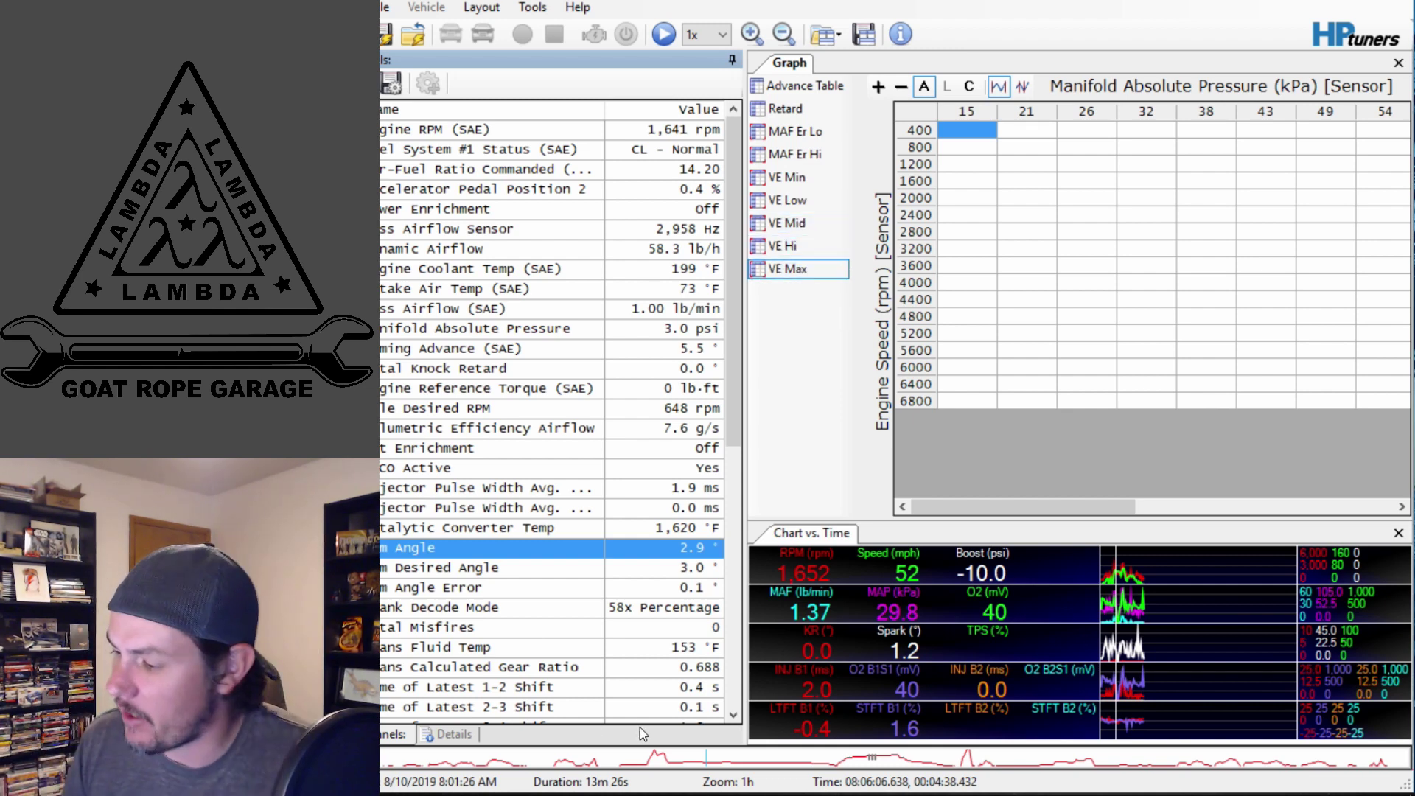
Scrub through the recorded log to compare the cam angle at different points with the VE Max graph shown.
left_click(661, 752)
left_click_drag(713, 758, 621, 763)
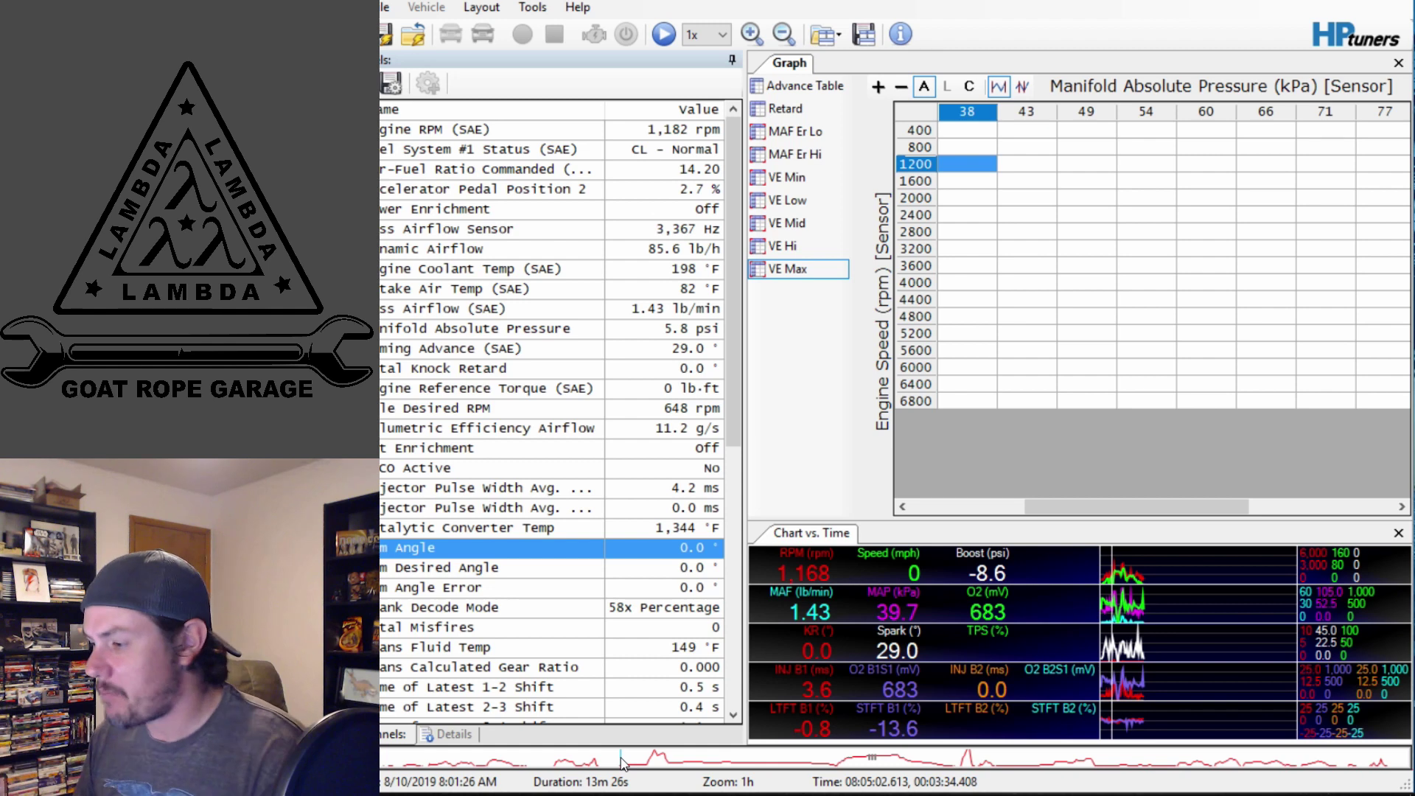
left_click_drag(710, 763, 896, 763)
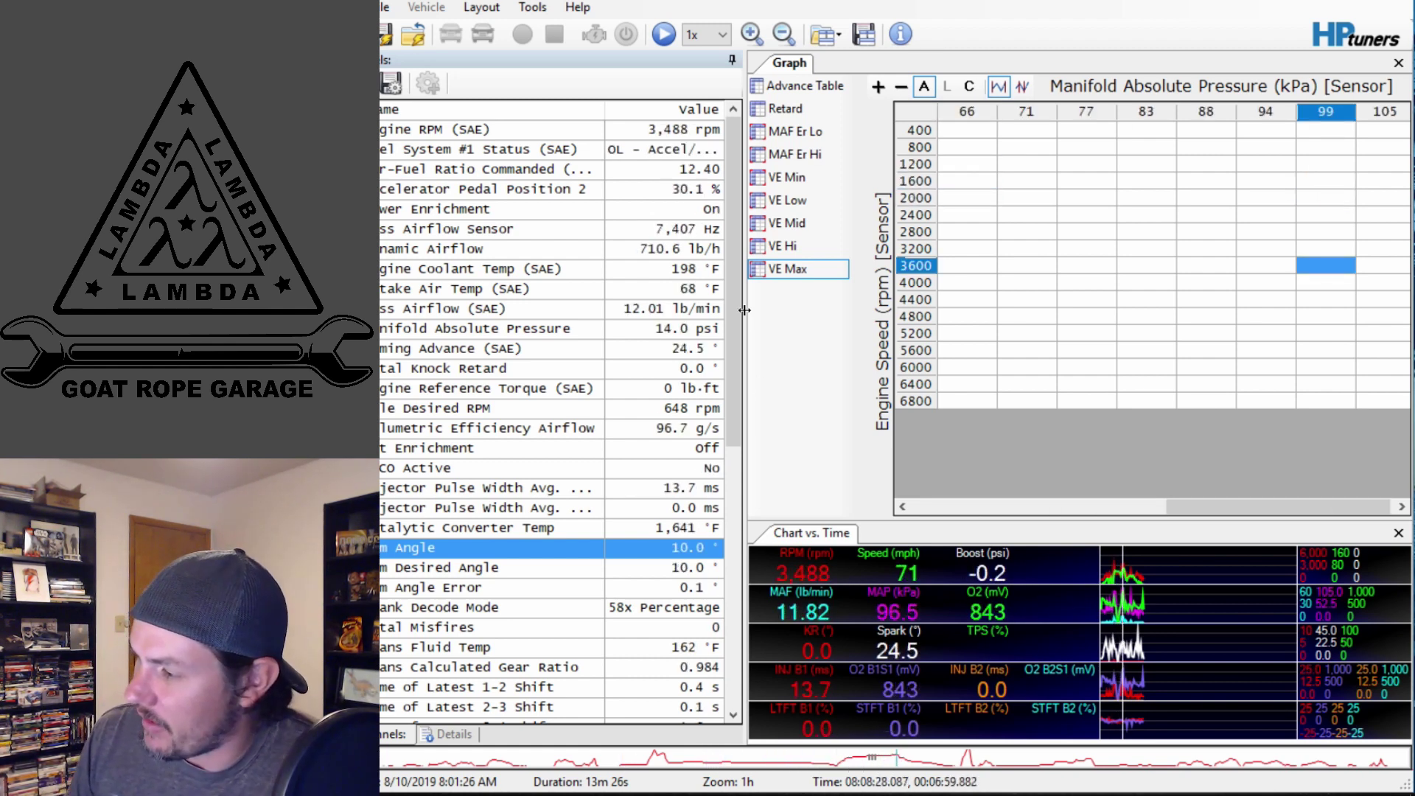
Select all cells of the VE Min graph, and inspect the matching VE Min table in the VCM Editor before closing it.
left_click(802, 180)
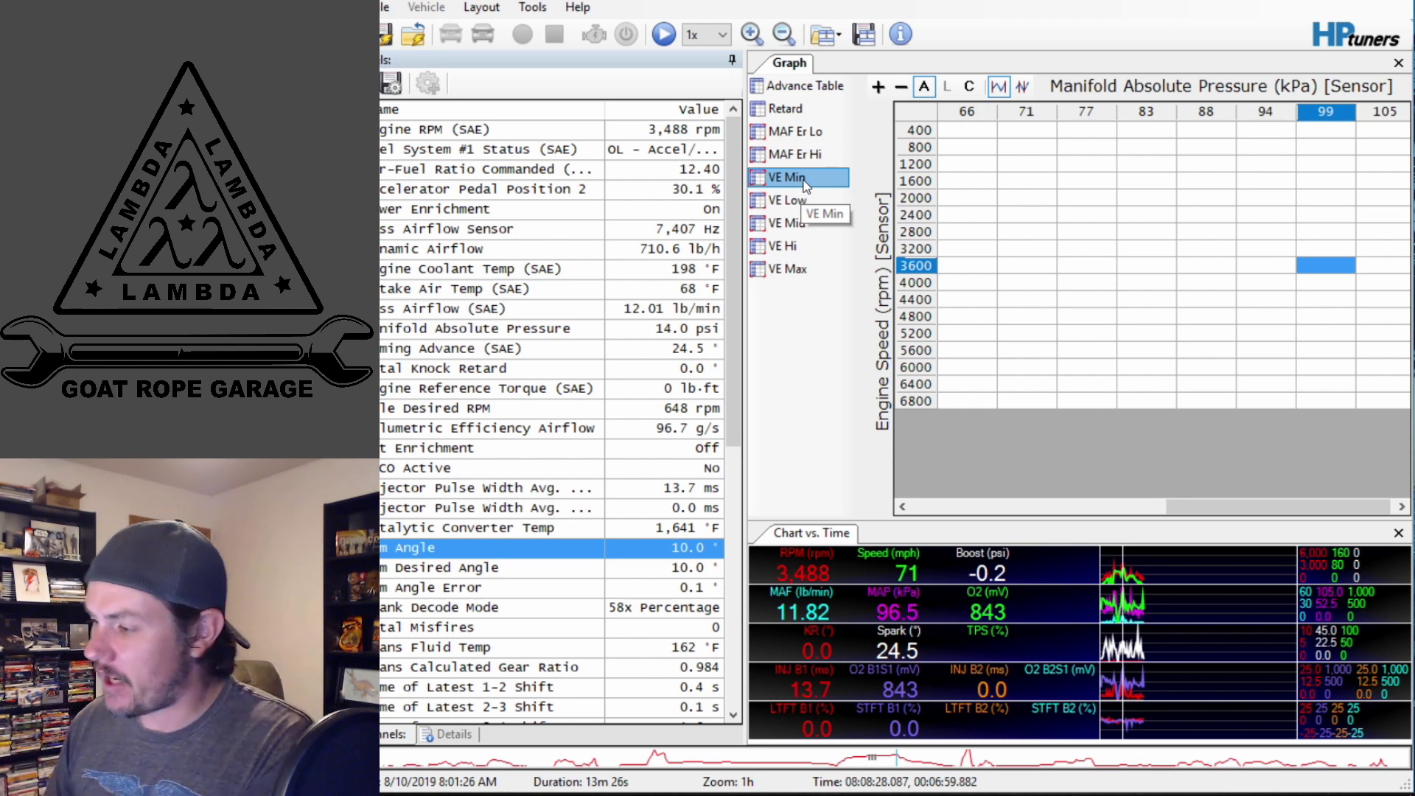
left_click(930, 112)
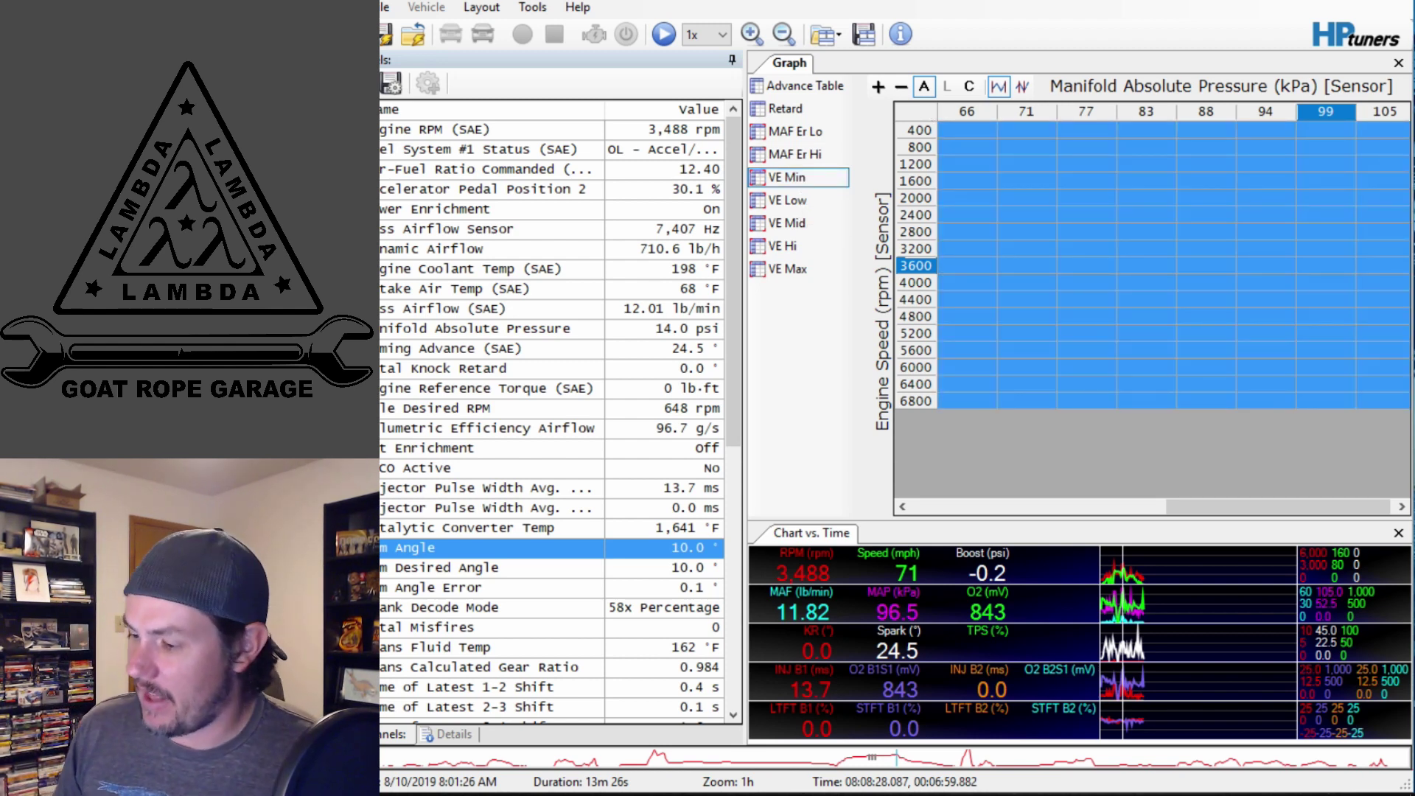
key("alt+Tab")
left_click(881, 219)
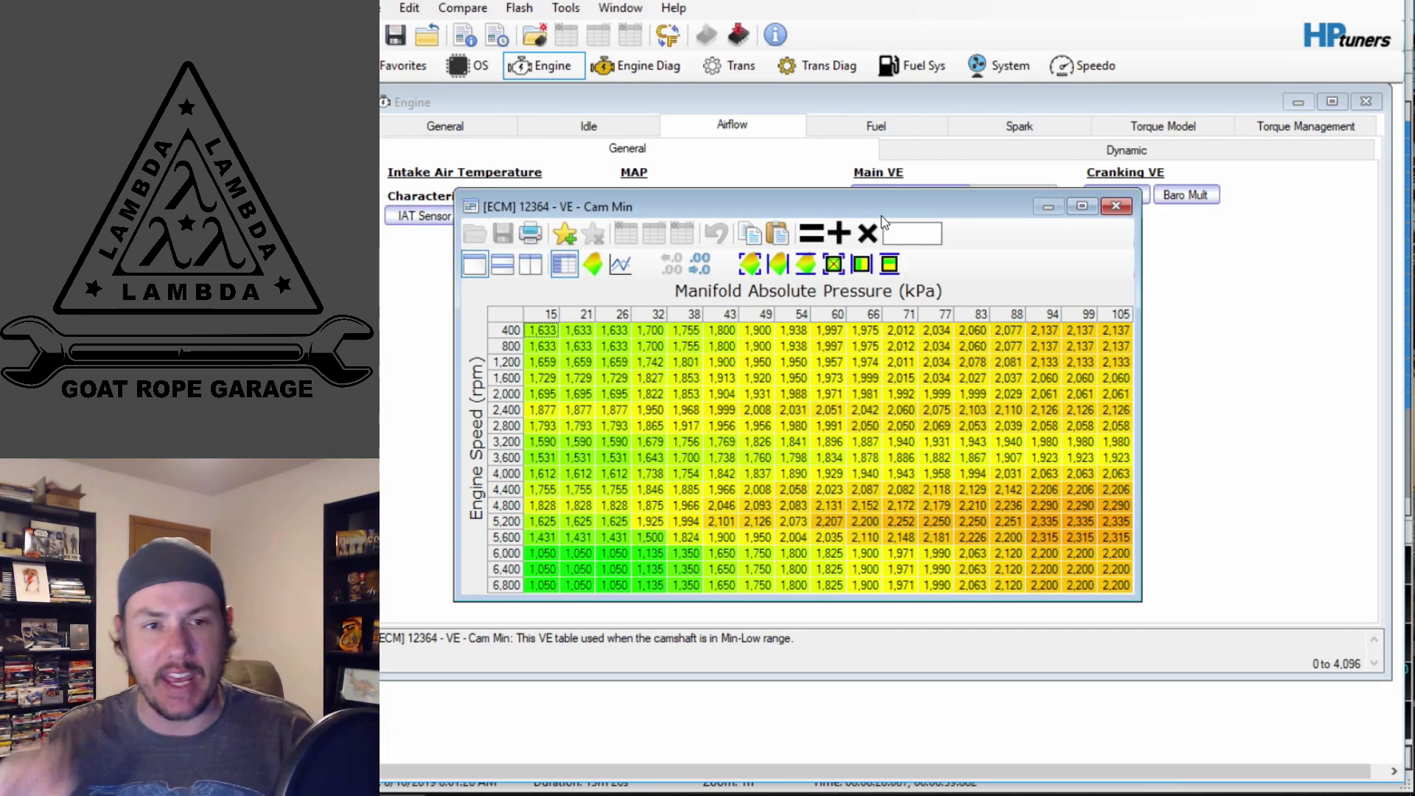
left_click(1122, 205)
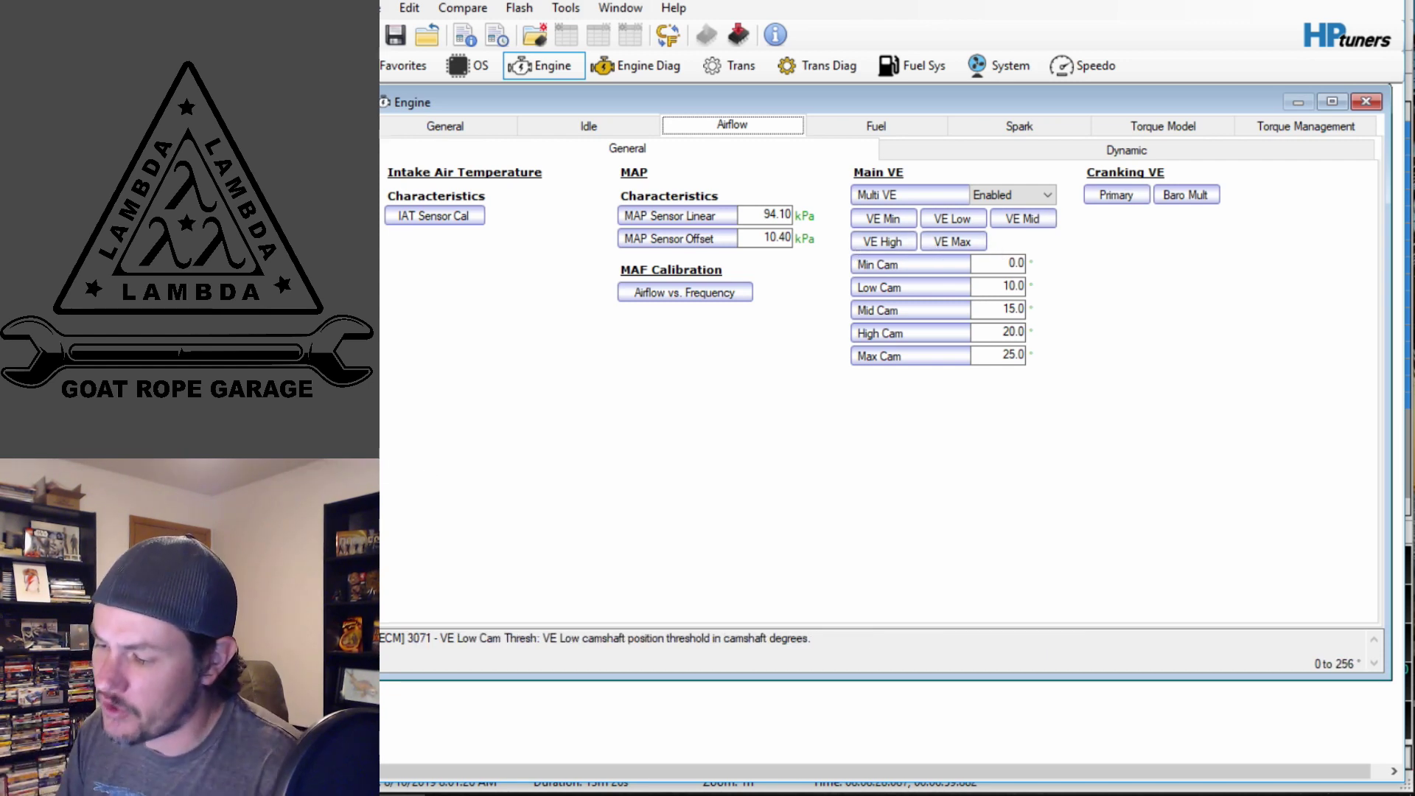
Switch to the VCM Scanner to view the VE Min graph.
key("alt+Tab")
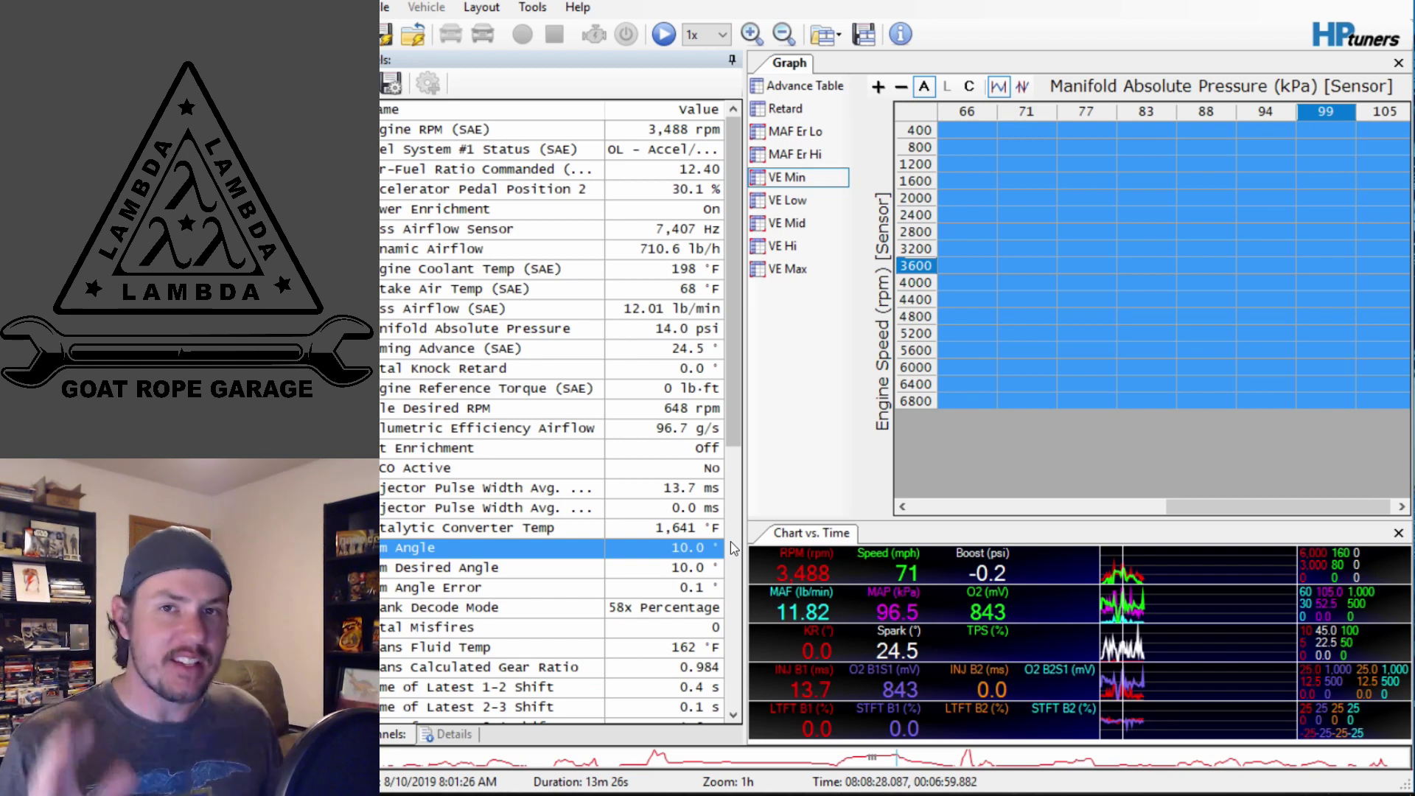
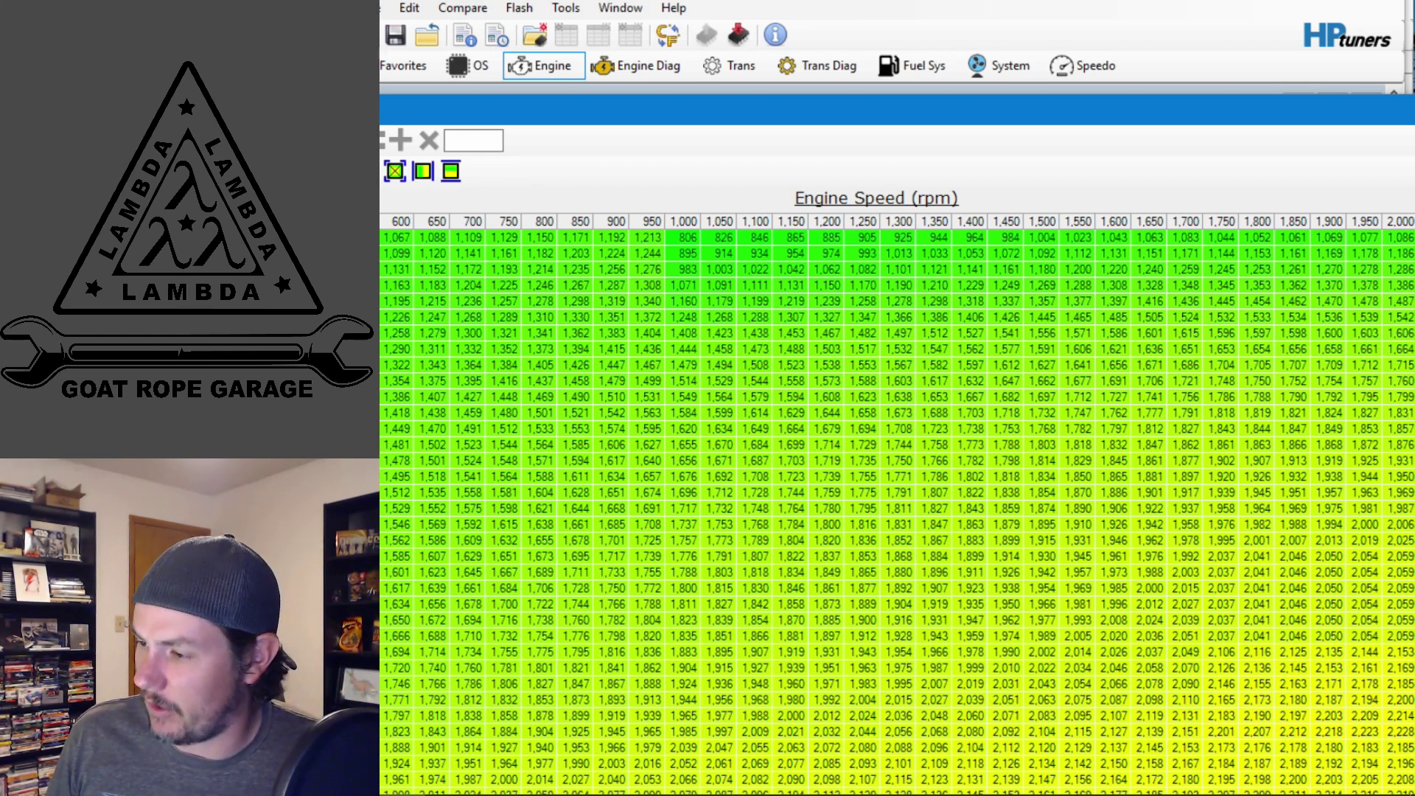
Replace the open tune with 2016 CTS V sport V6.hpt, and inspect its Virtual Volumetric Efficiency table before closing it.
key("Escape")
left_click(383, 9)
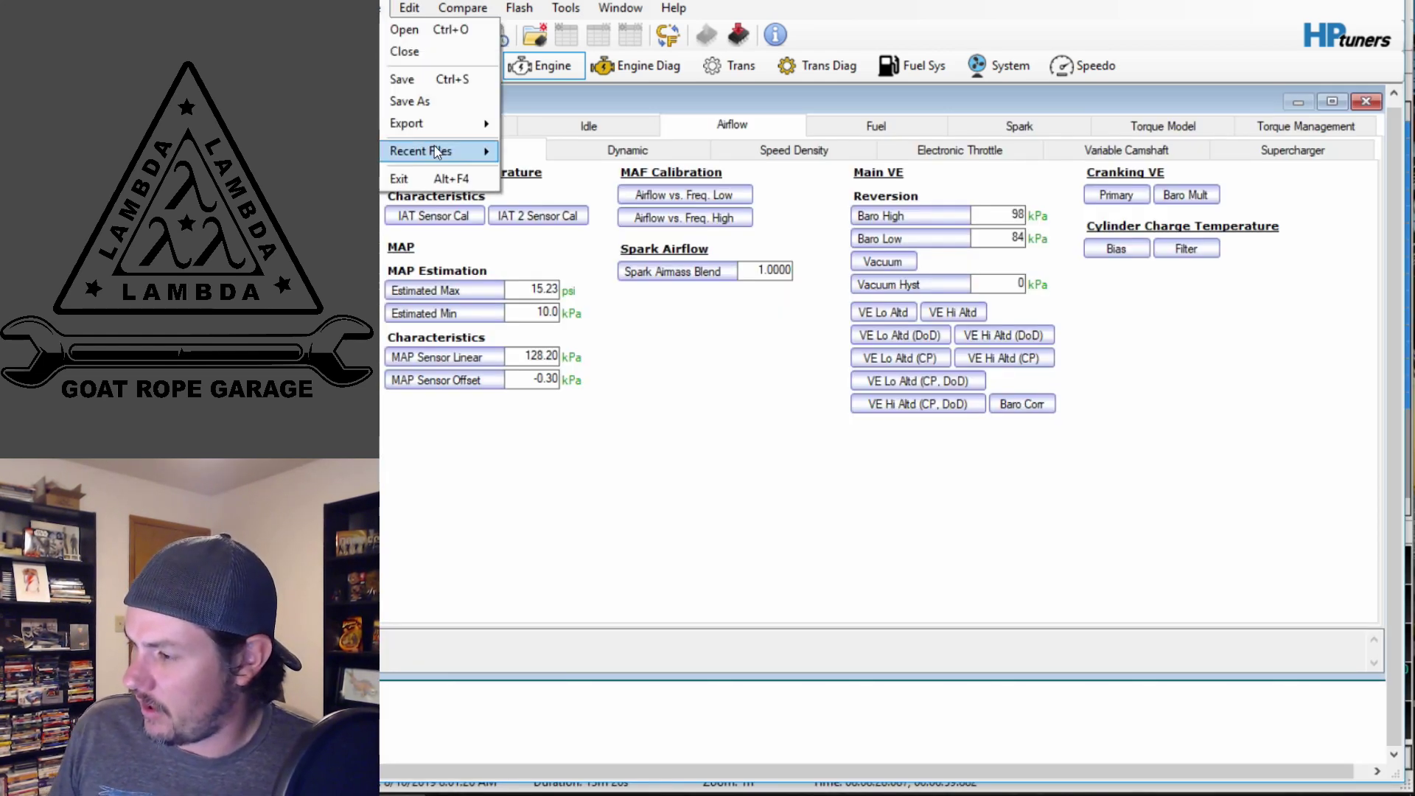
mouse_move(440, 151)
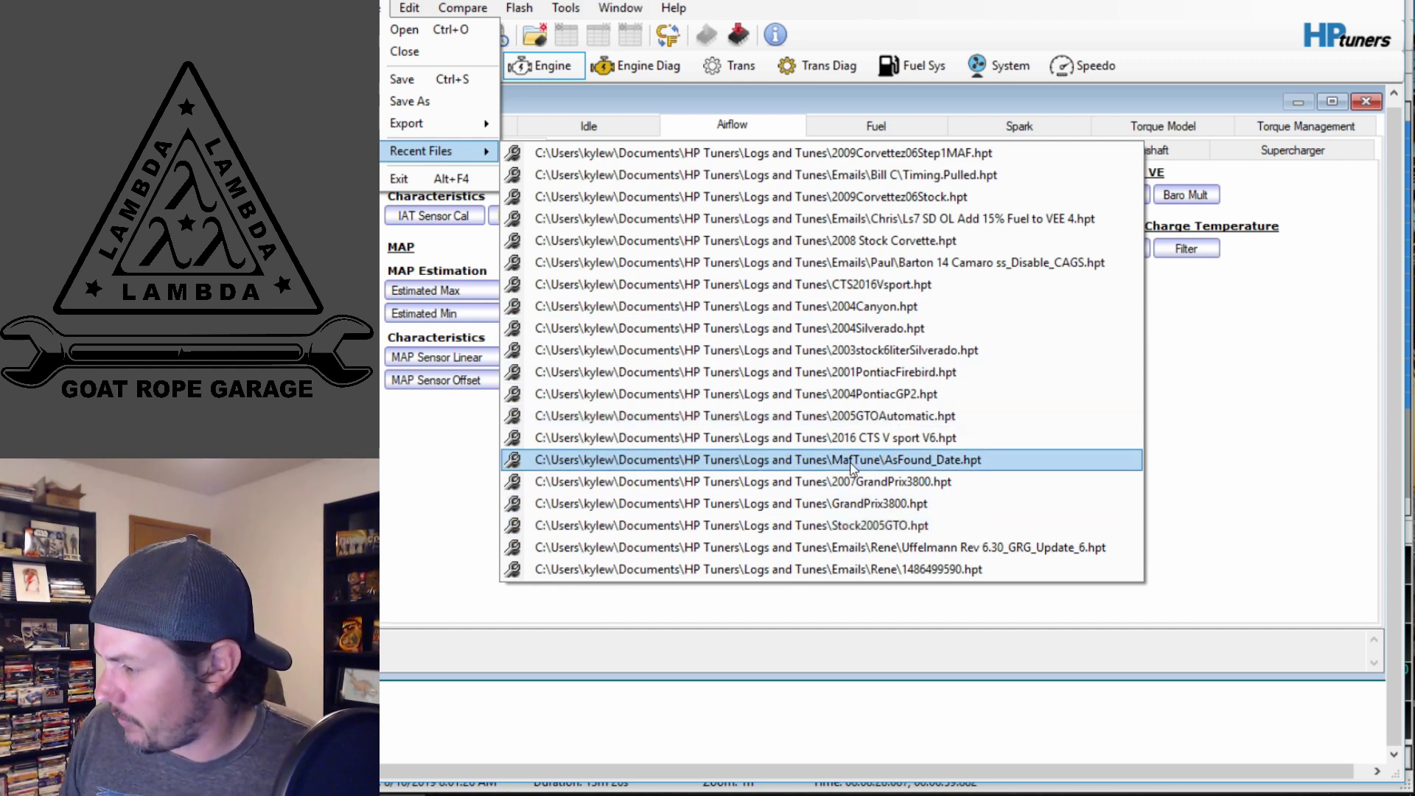
left_click(867, 428)
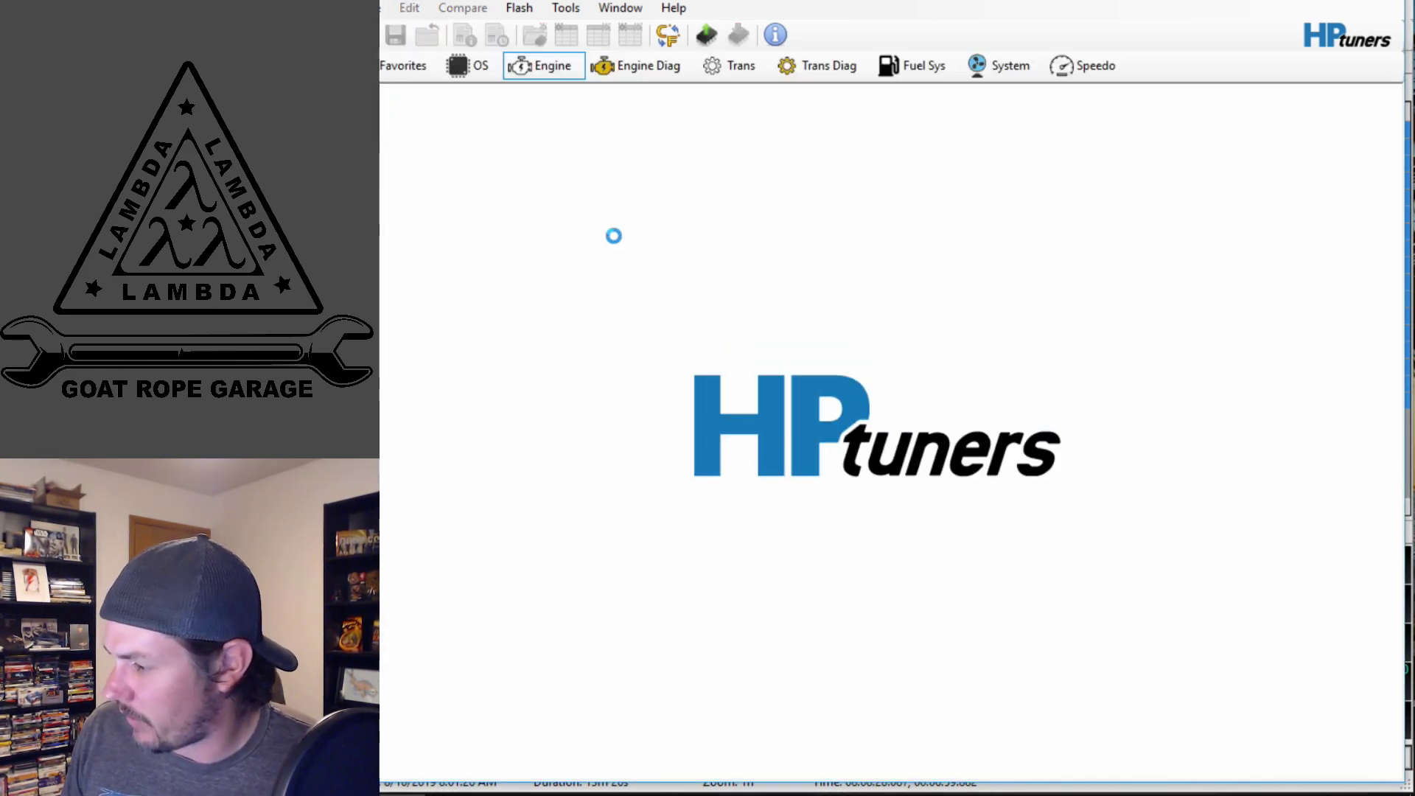
left_click(420, 9)
left_click(479, 80)
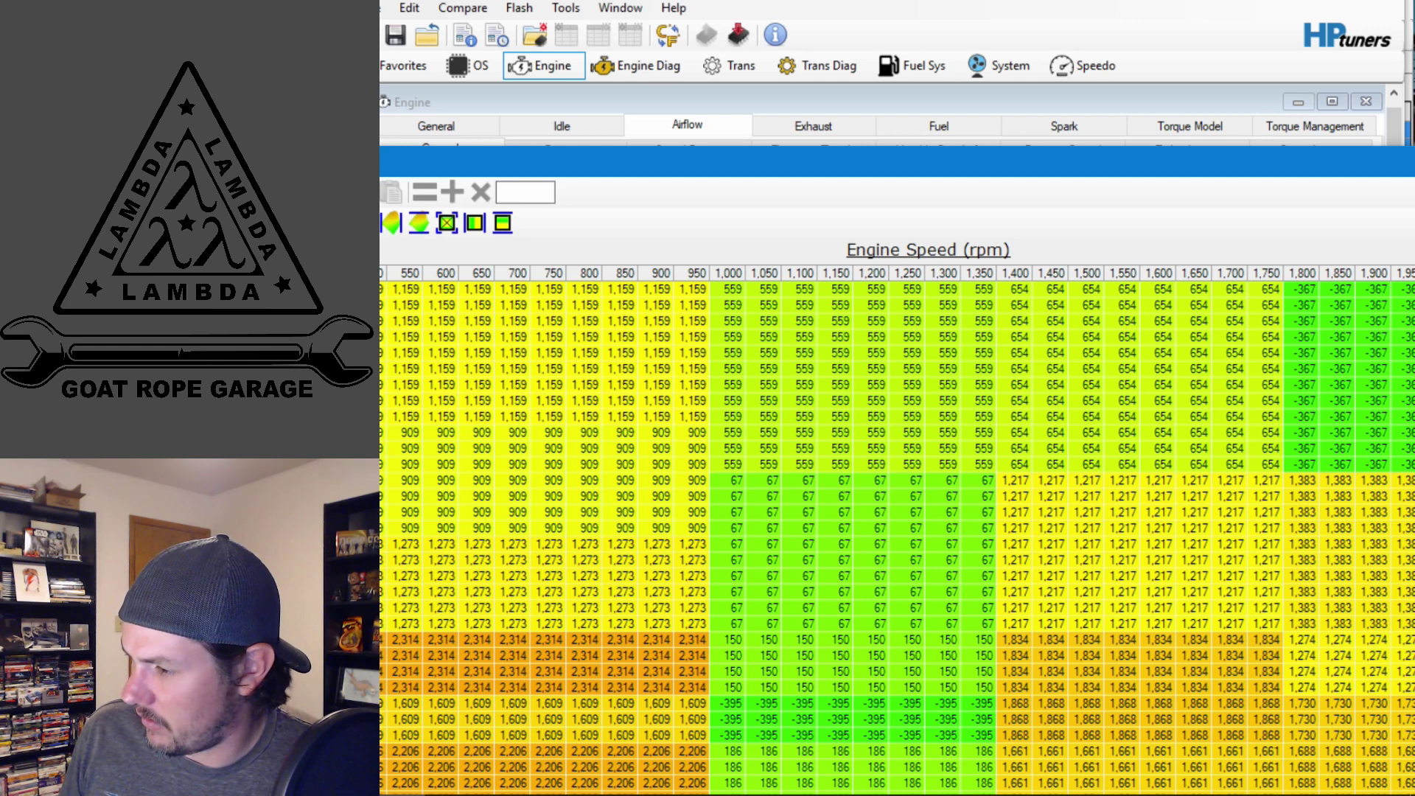
key("Escape")
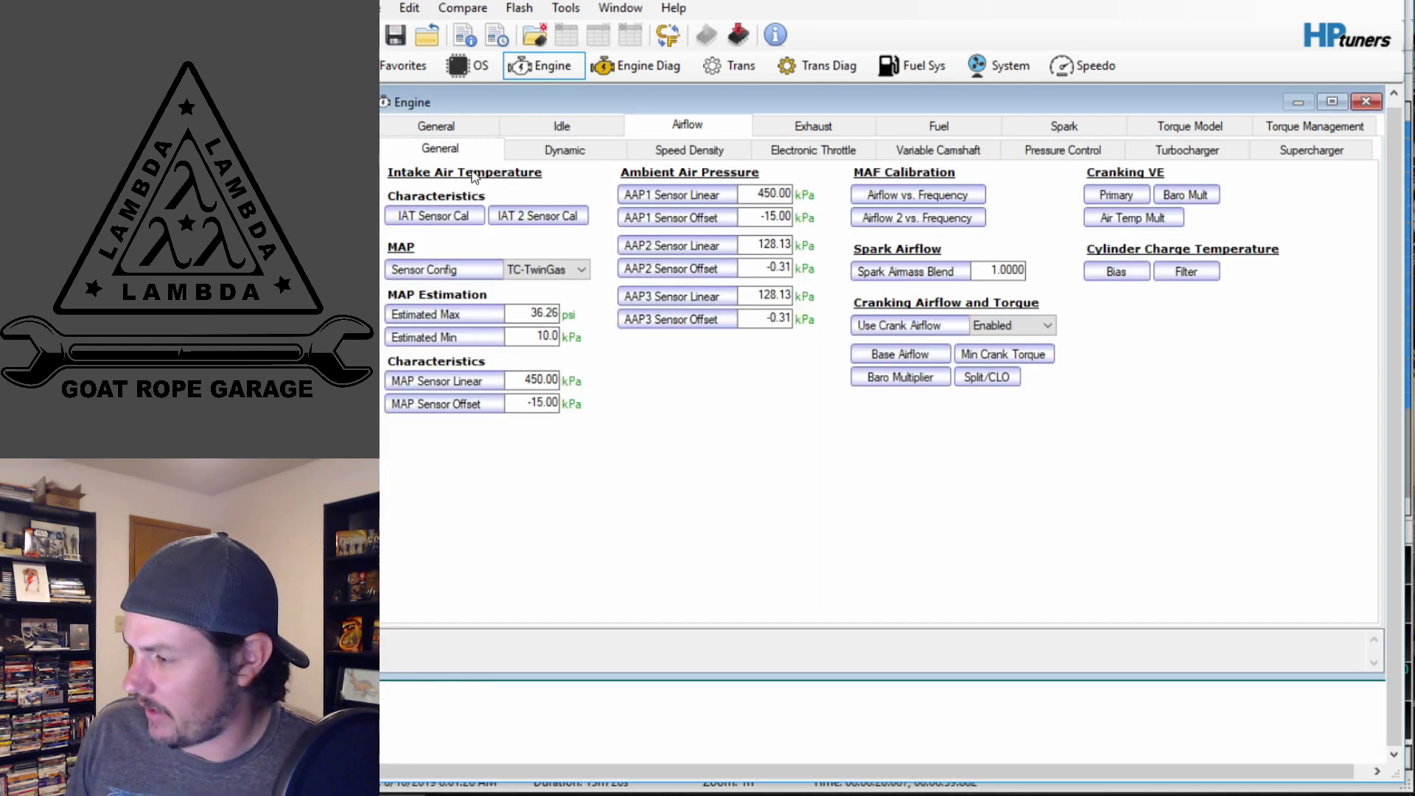
Open the recent 14 Camaro ss_Disable_CAGS tune file, and inspect its Virtual Volumetric Efficiency table before closing it.
left_click(381, 13)
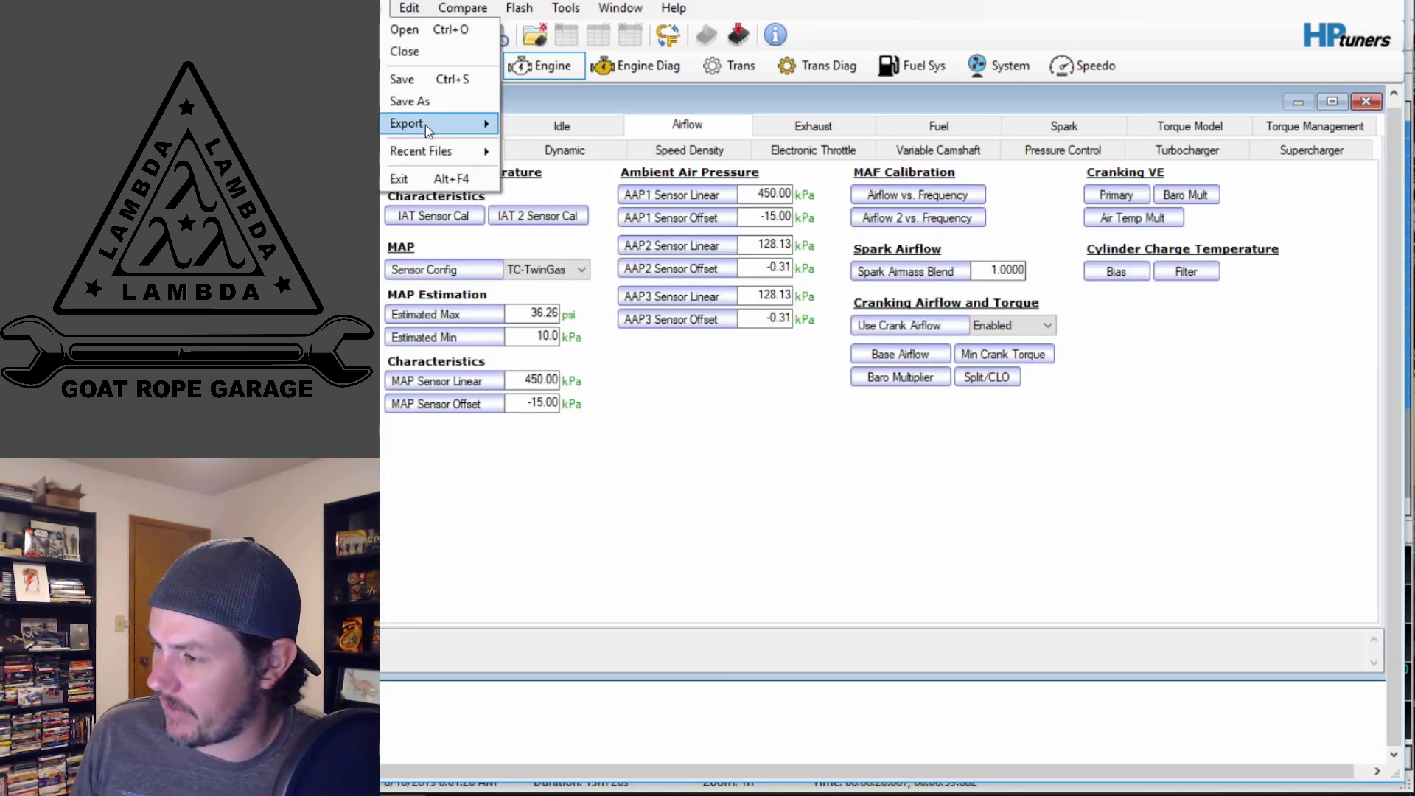
mouse_move(425, 155)
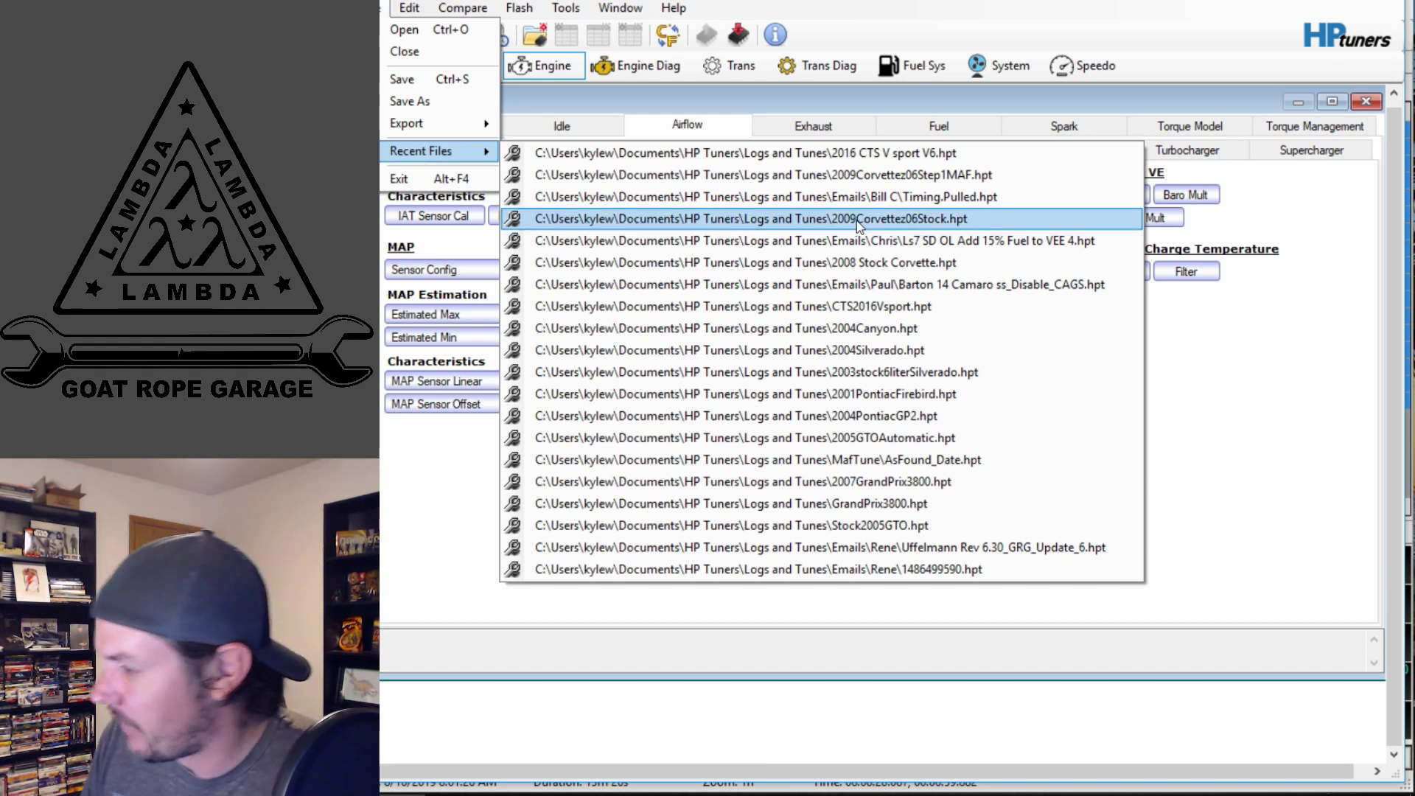
left_click(938, 286)
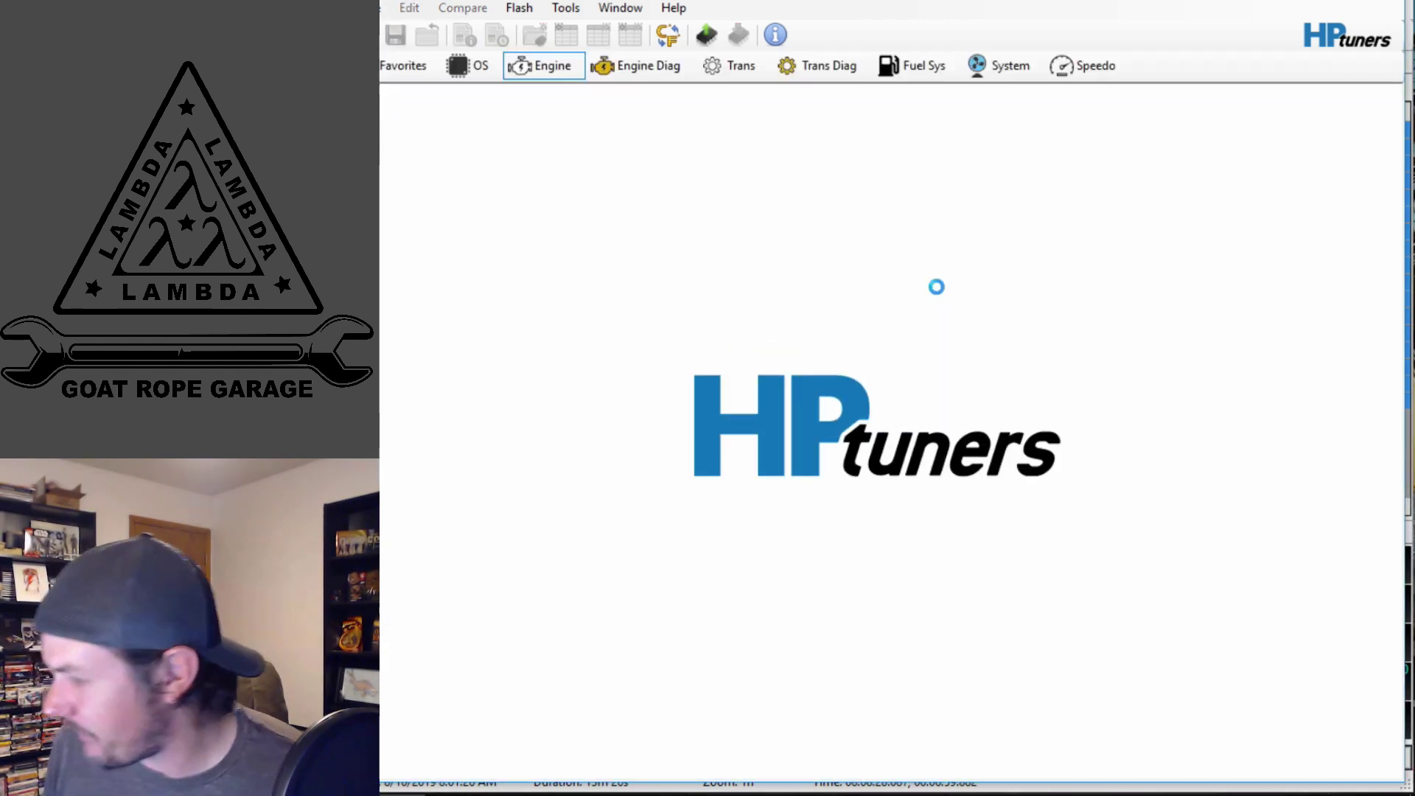
left_click(409, 8)
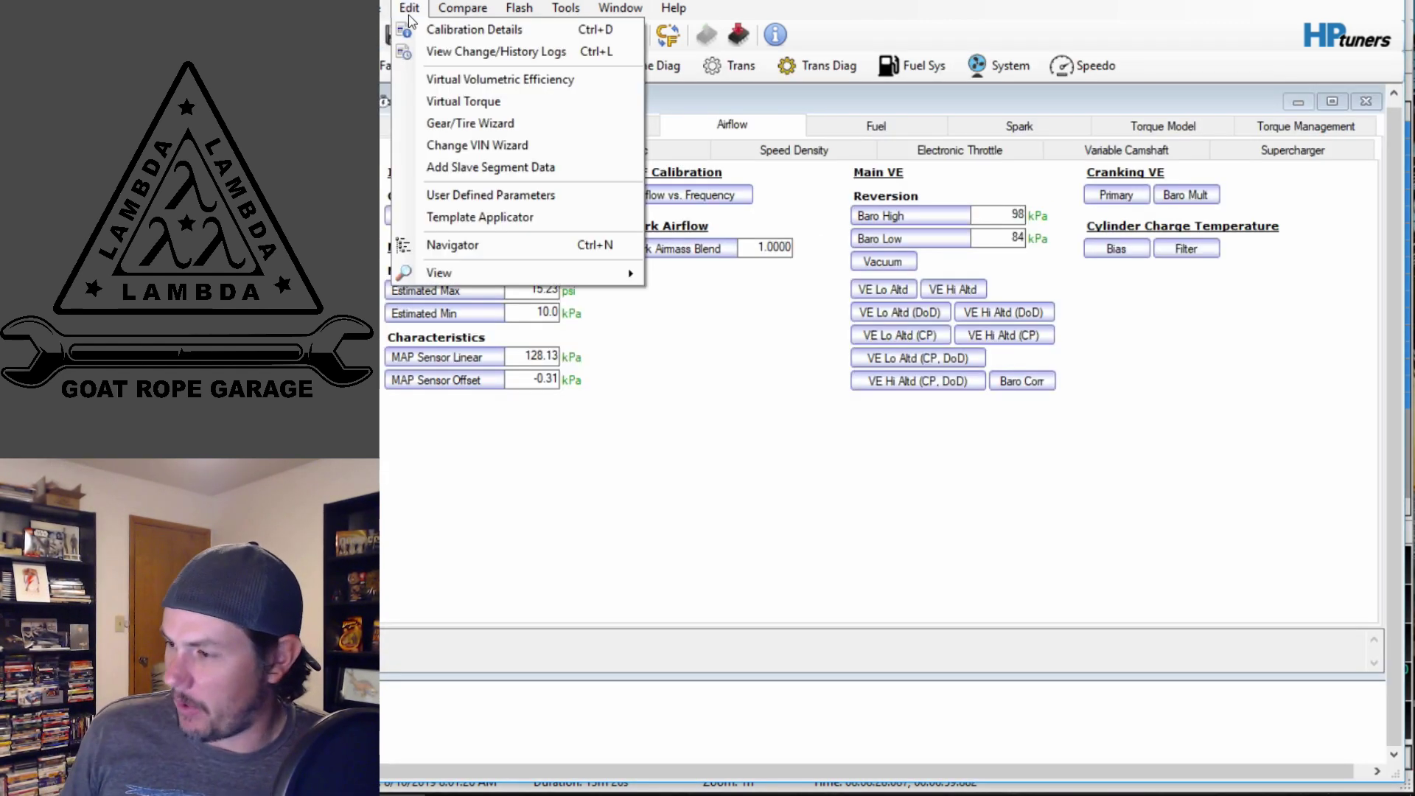
left_click(502, 78)
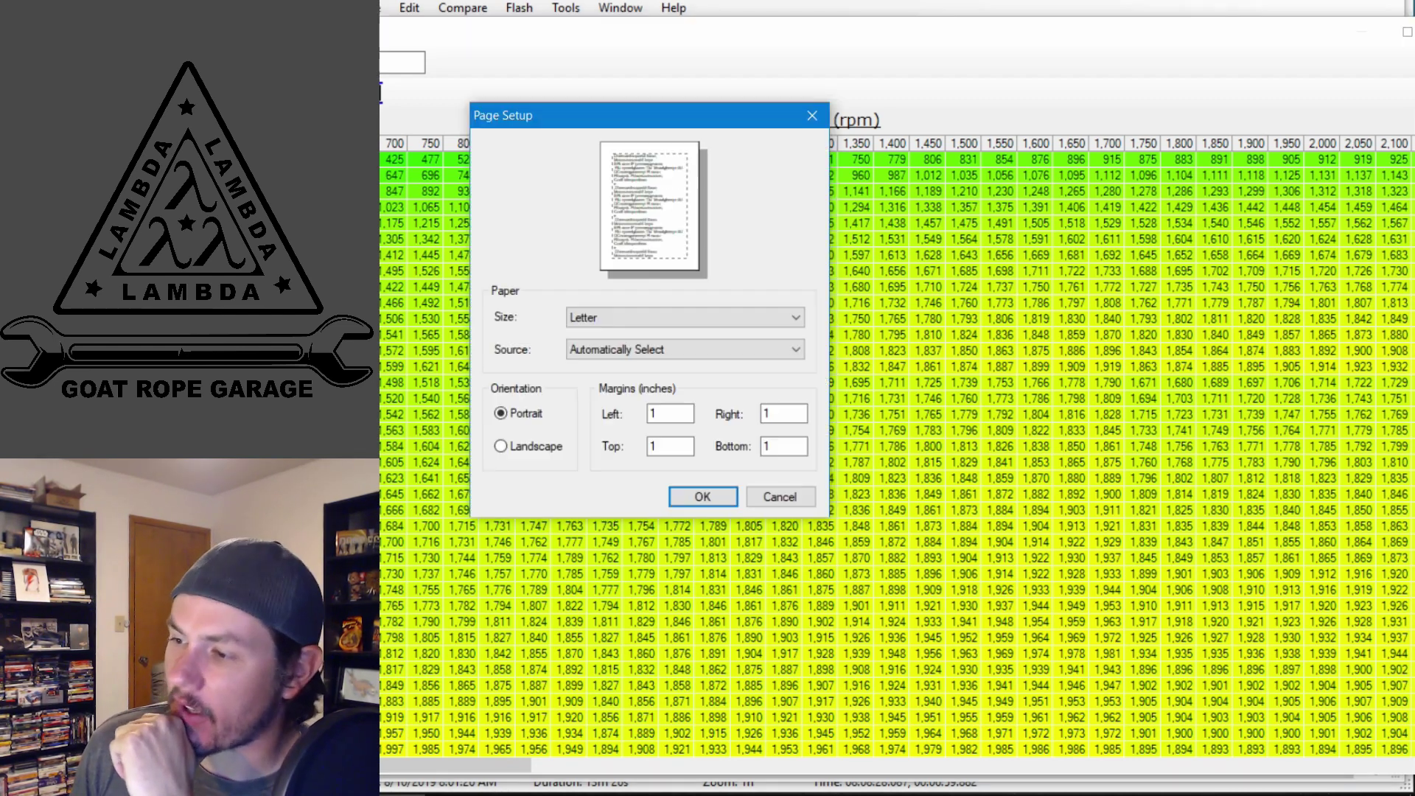
left_click(760, 498)
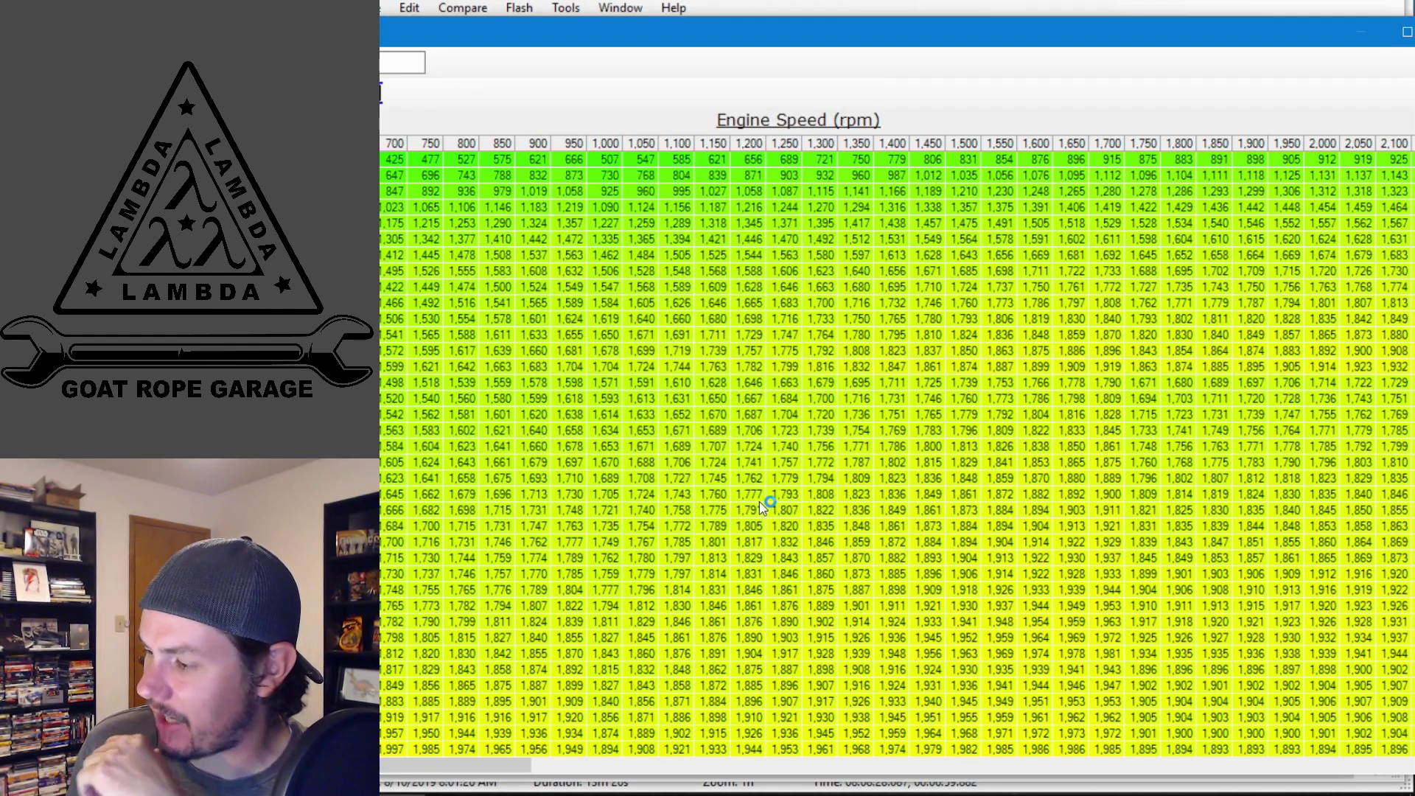
key("Escape")
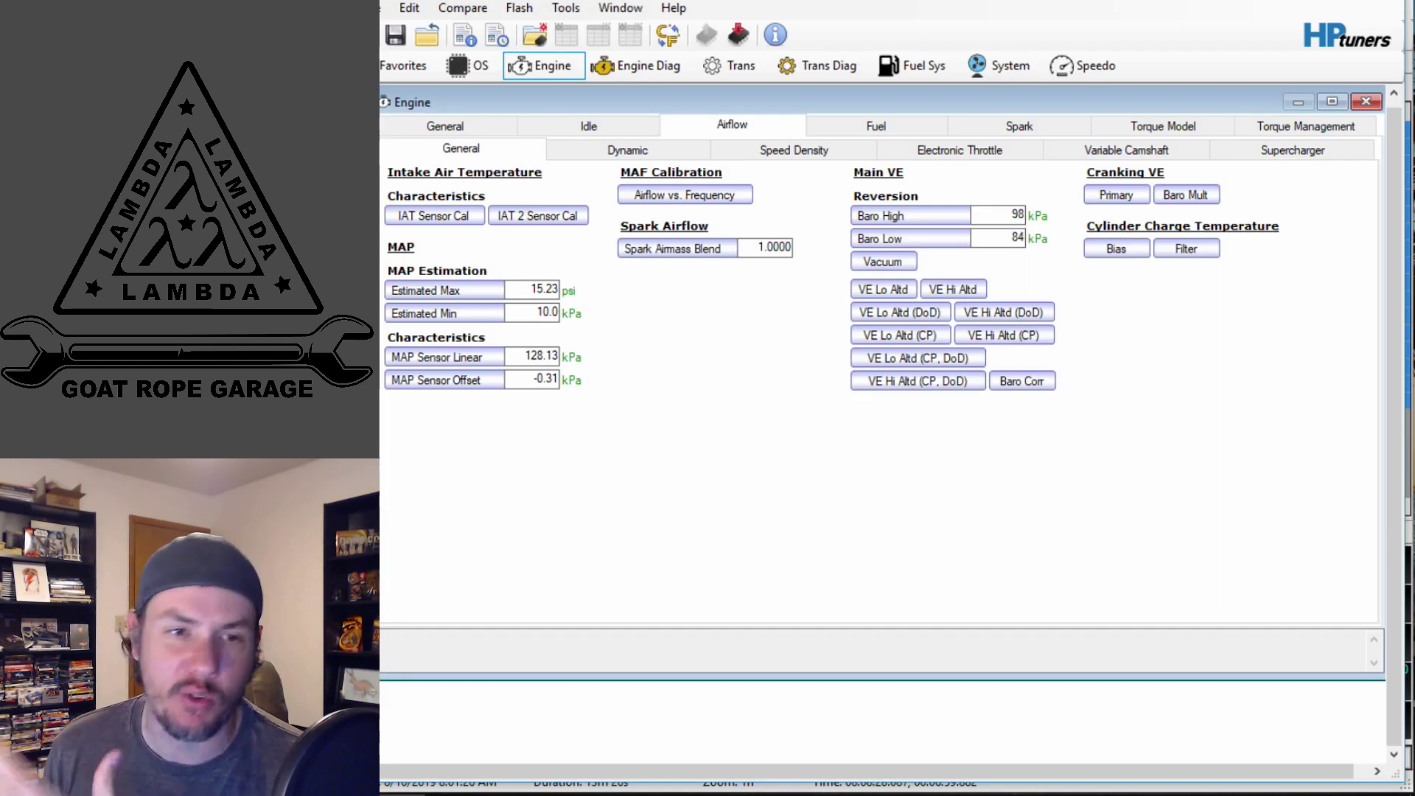